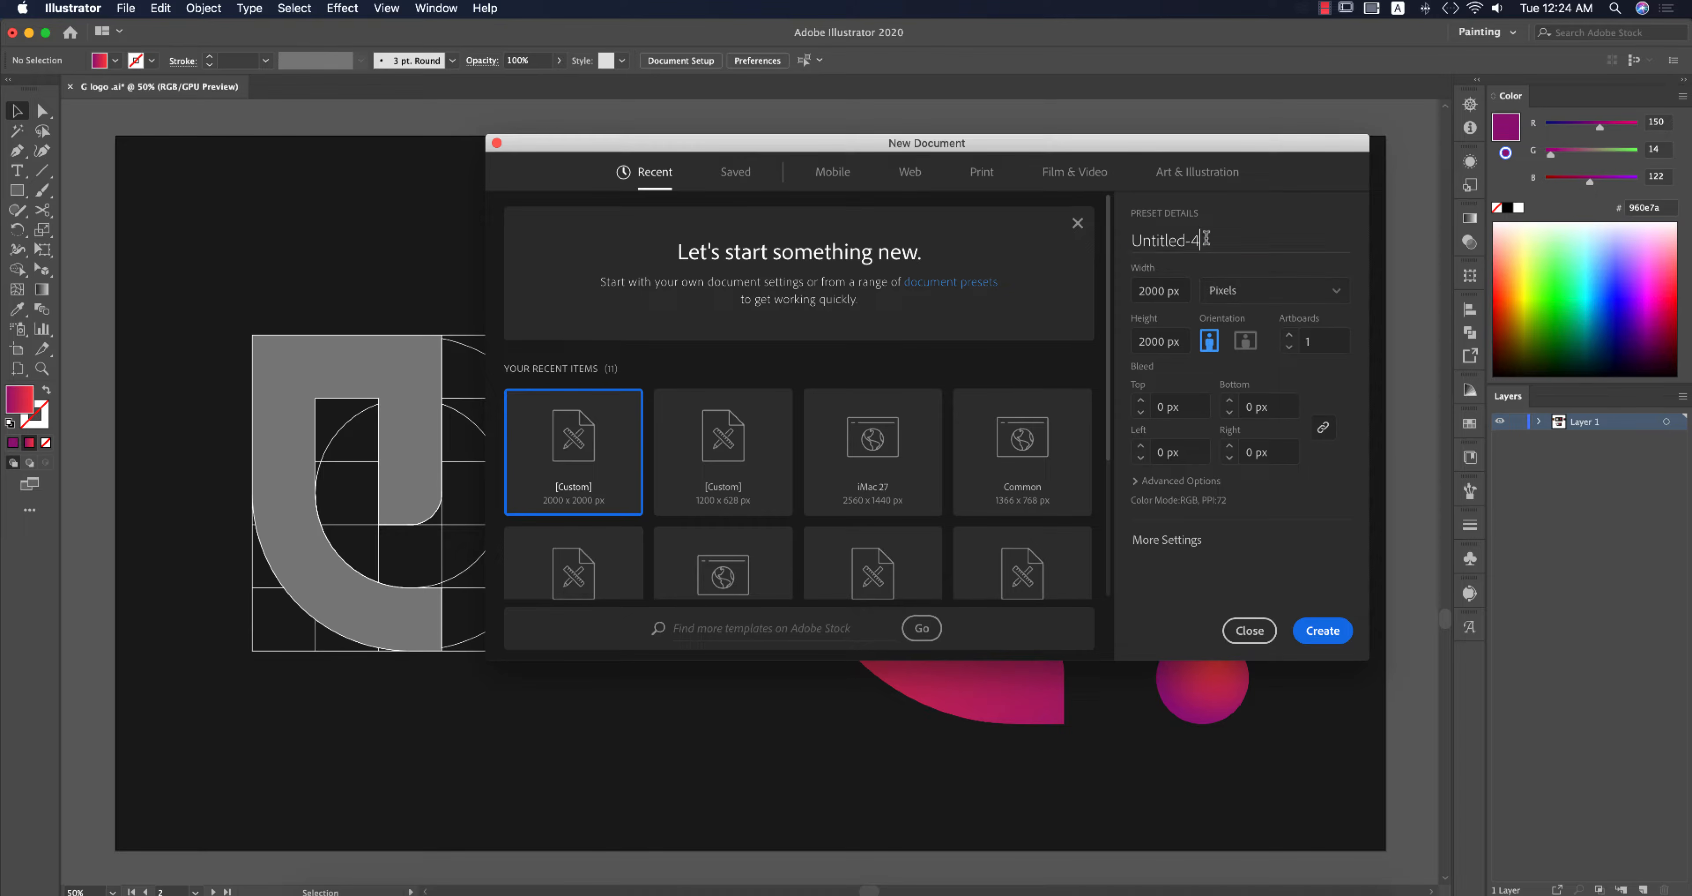
Step: Create a new 2000 x 2000 px document named g -logo
type("g -logo")
key("Return")
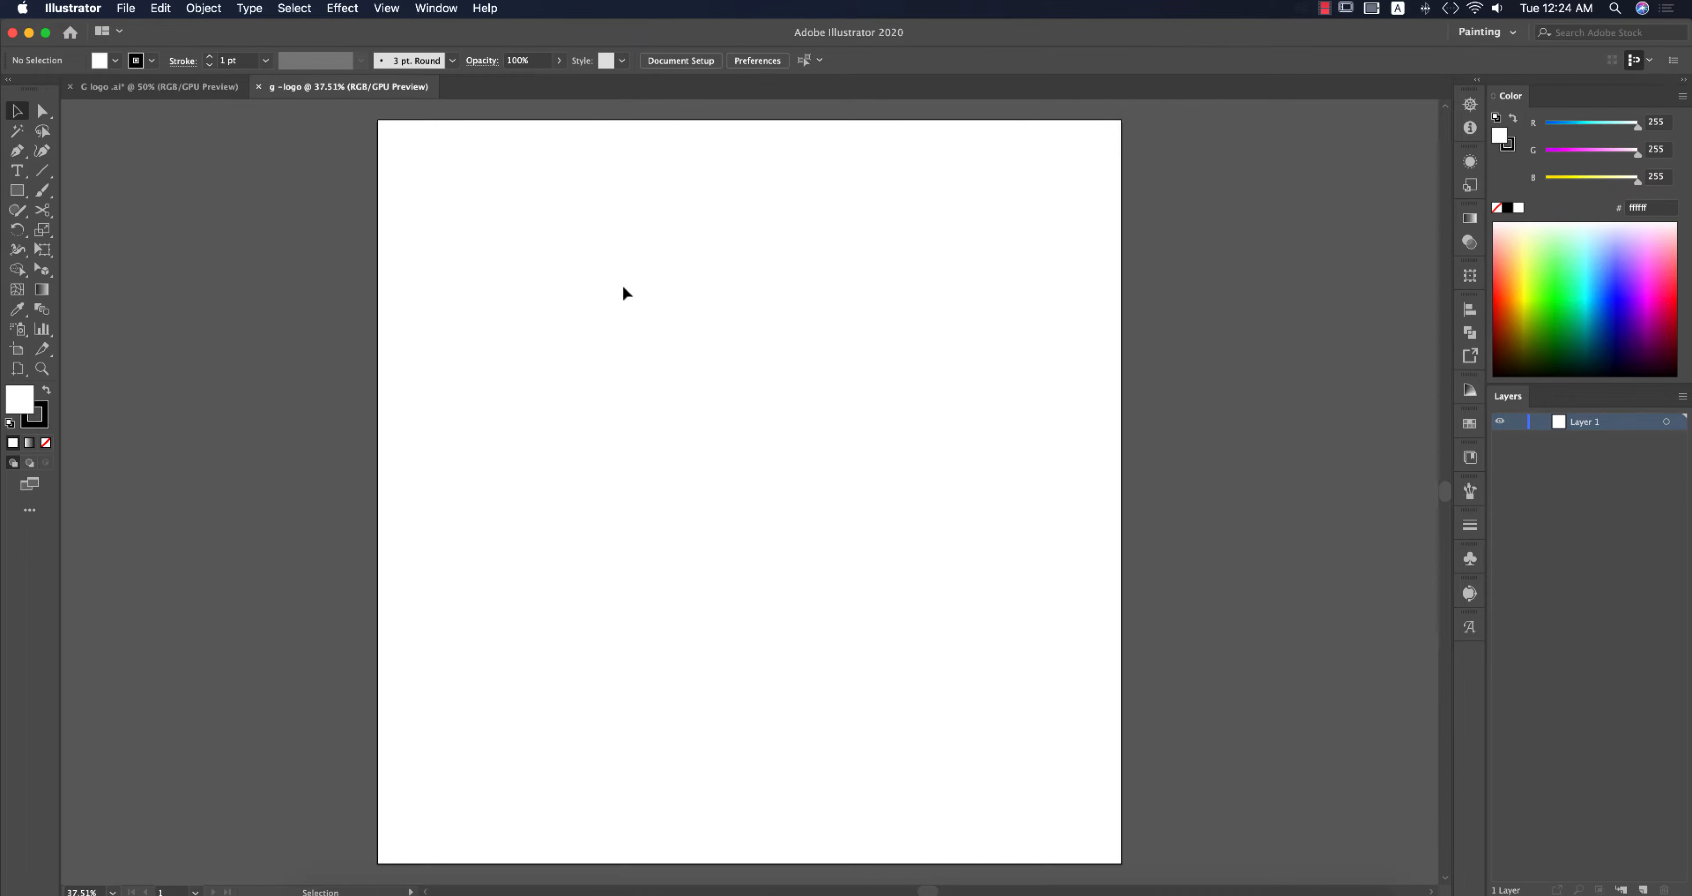
left_click(1486, 32)
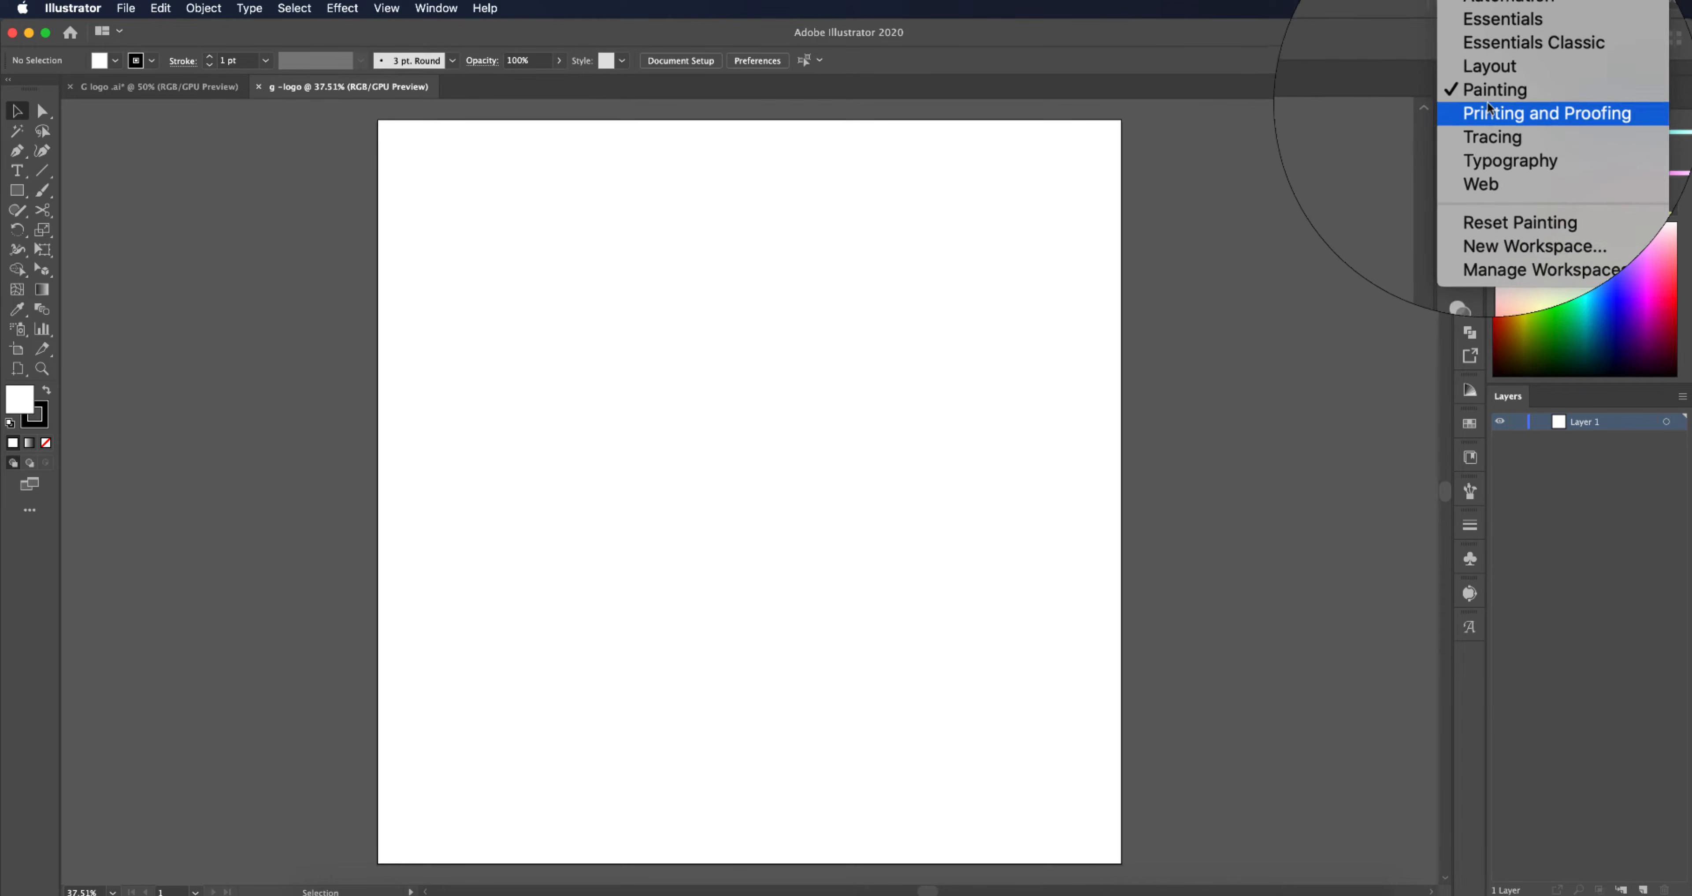
left_click(1326, 161)
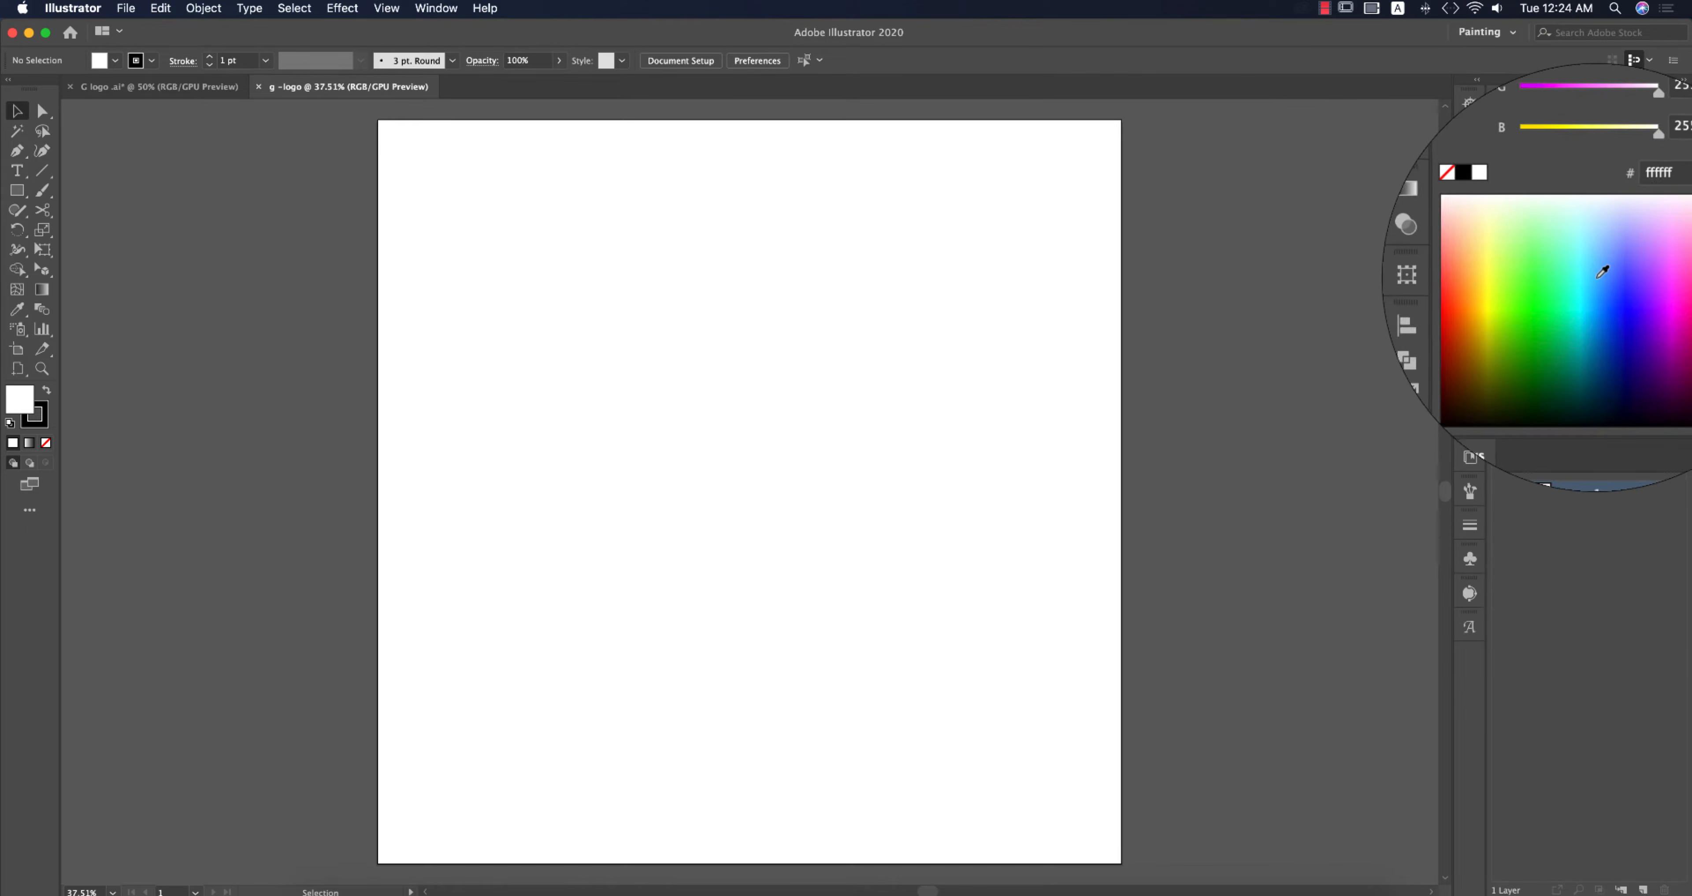
Step: Turn off Snap to Pixel and toggle Snap to Point in the view options
left_click(388, 9)
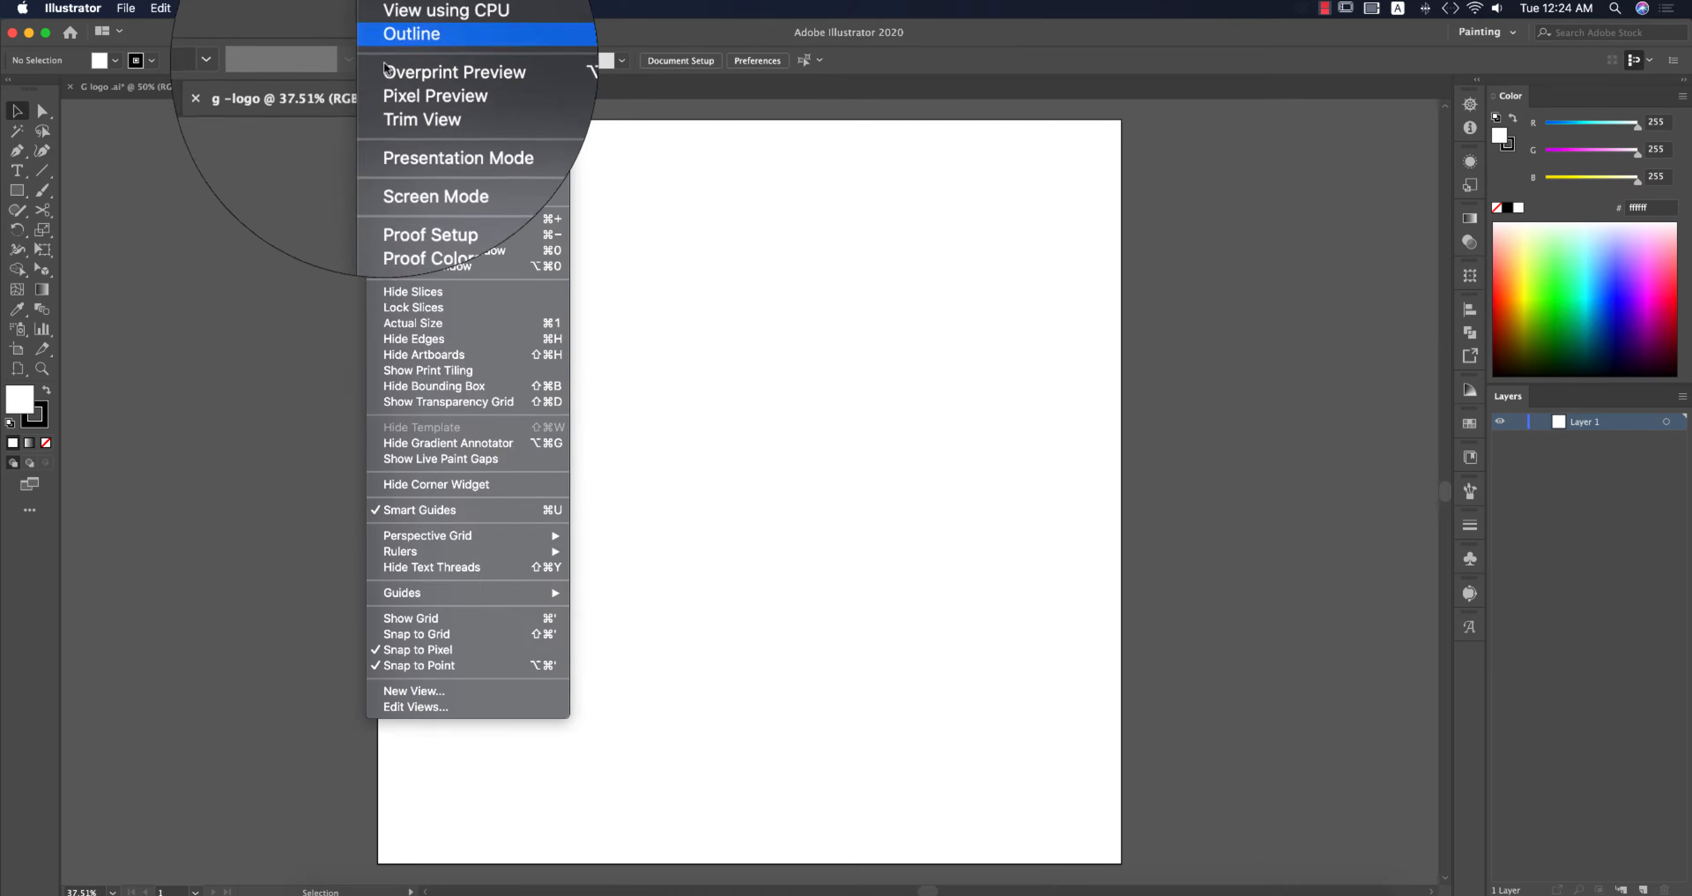
left_click(448, 652)
left_click(393, 9)
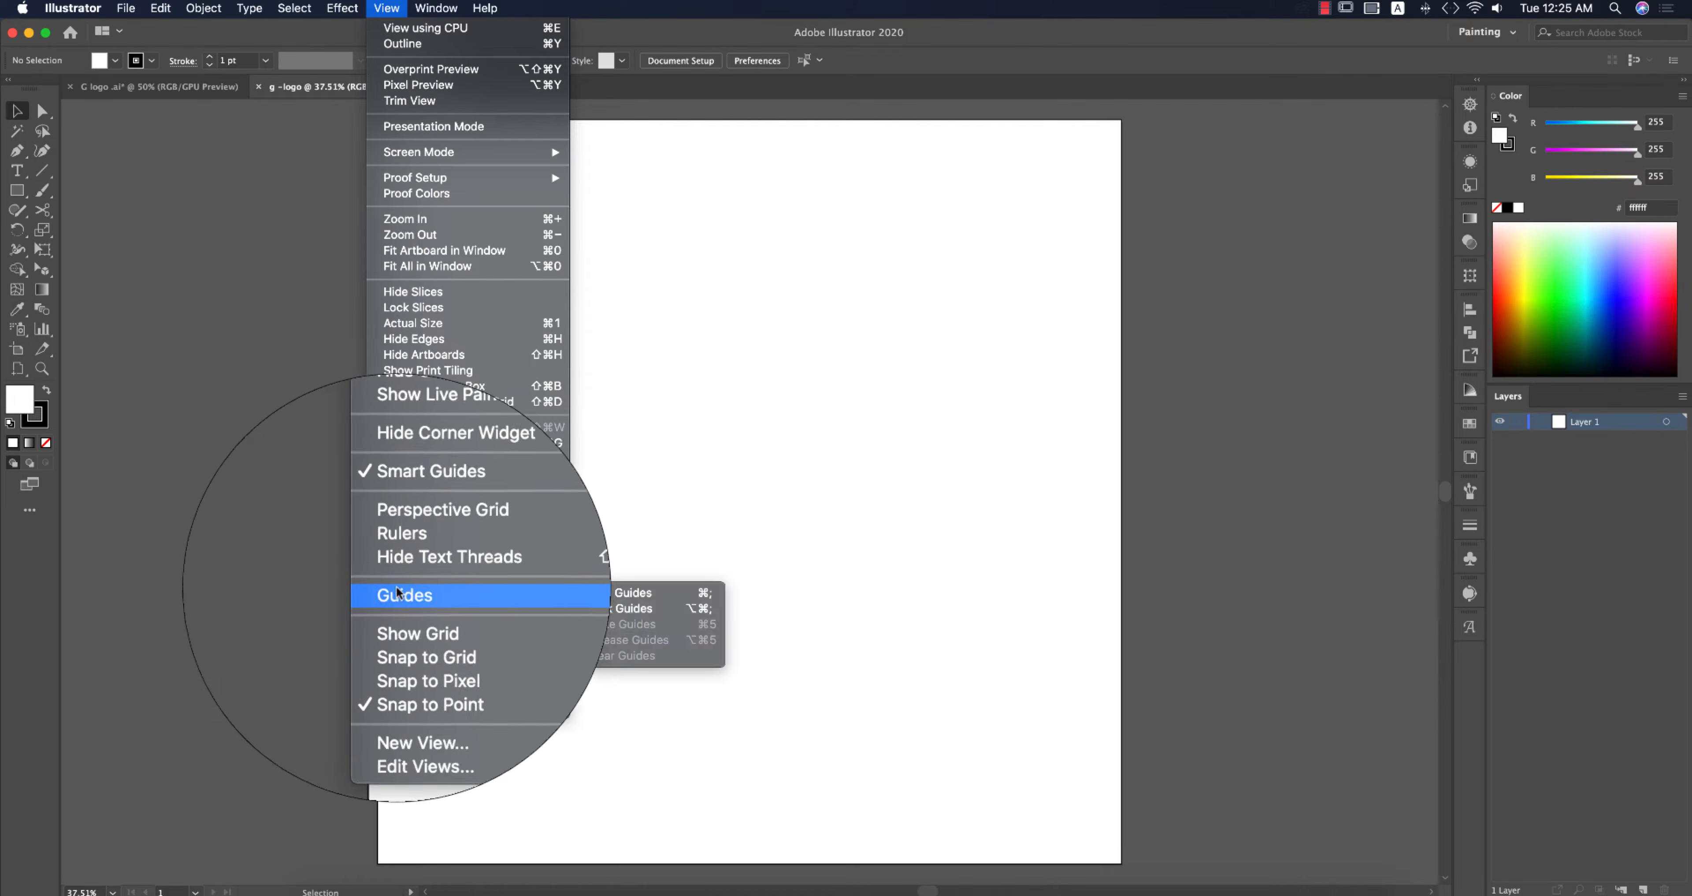
left_click(394, 668)
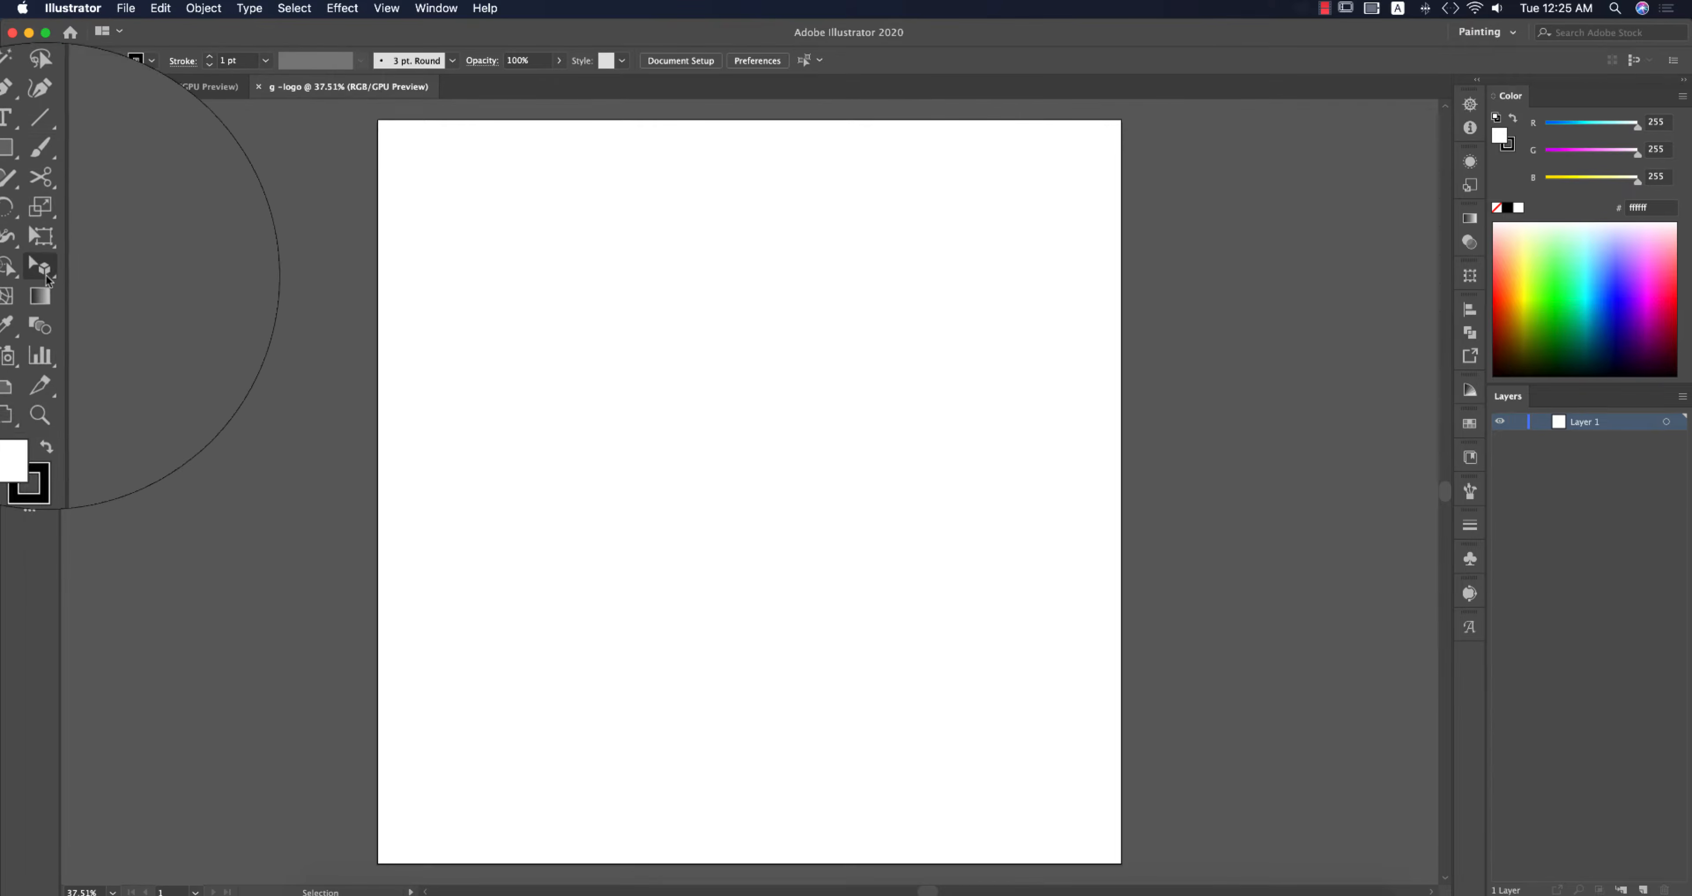
Step: Create a 1972.6 px square rectangular grid with 4 horizontal and 4 vertical dividers using the Rectangular Grid Tool
left_click(42, 170)
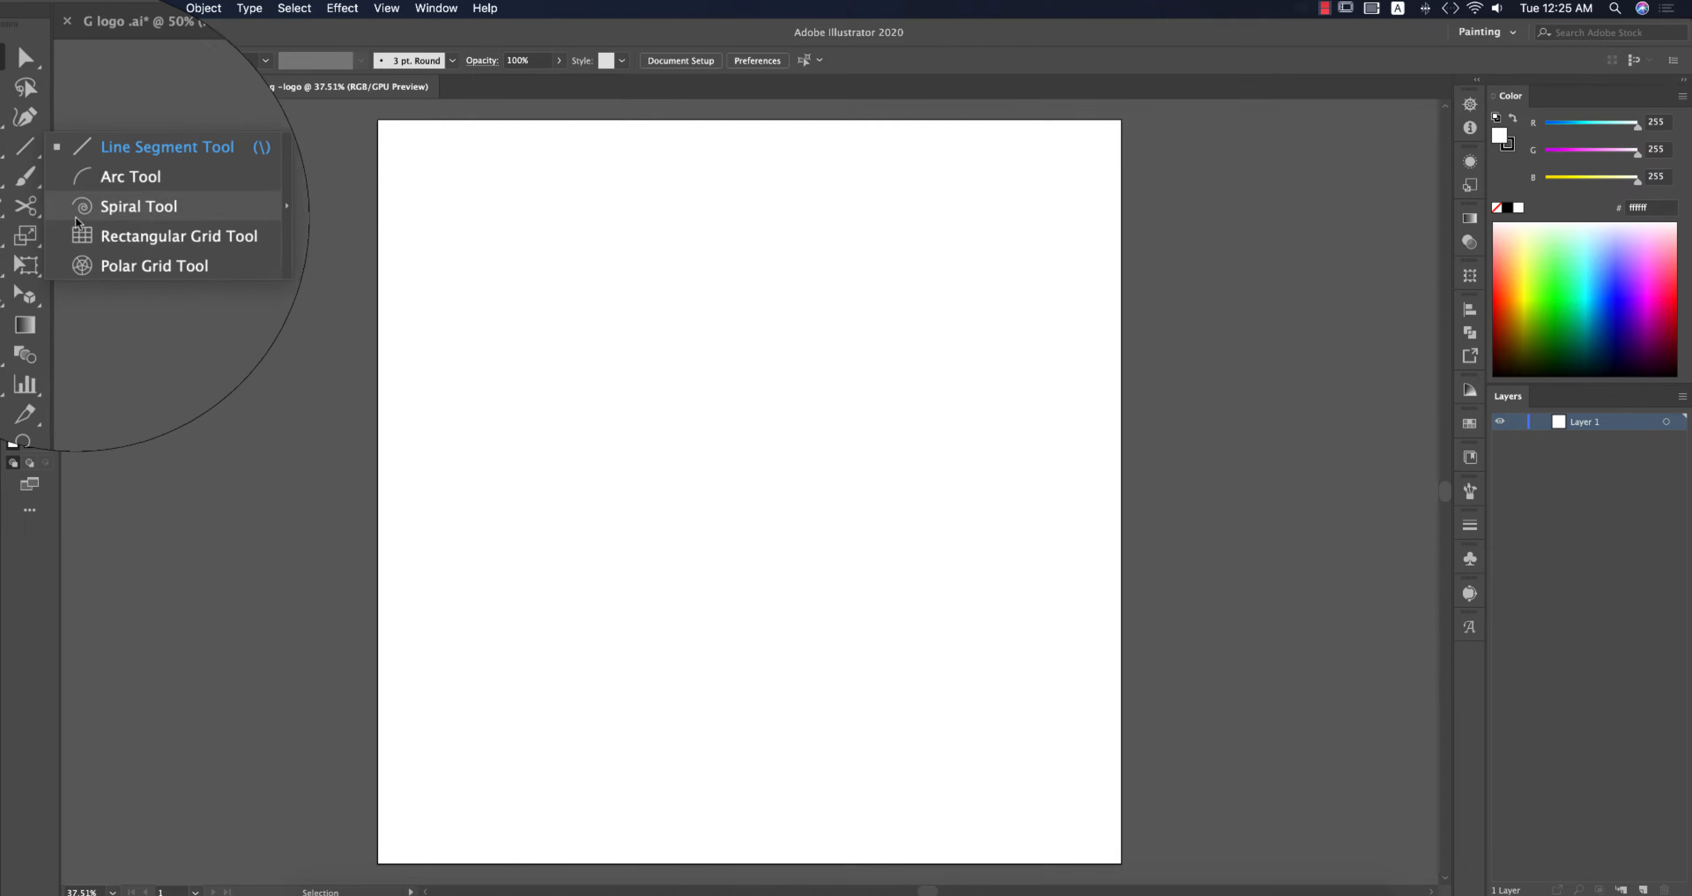
left_click(110, 234)
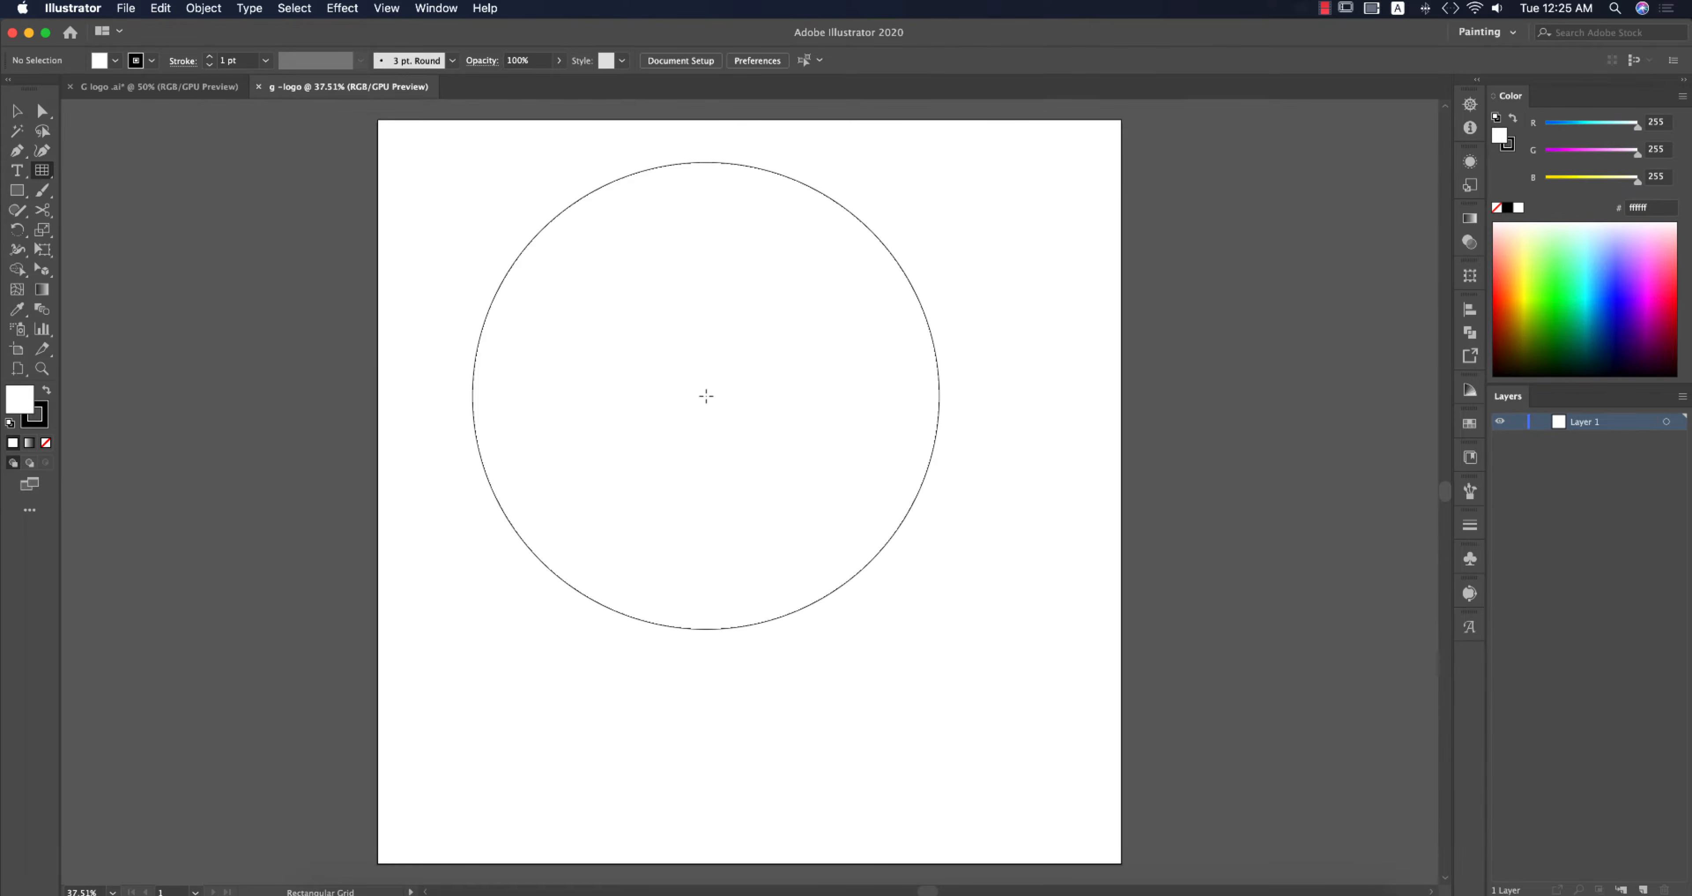
left_click(706, 396)
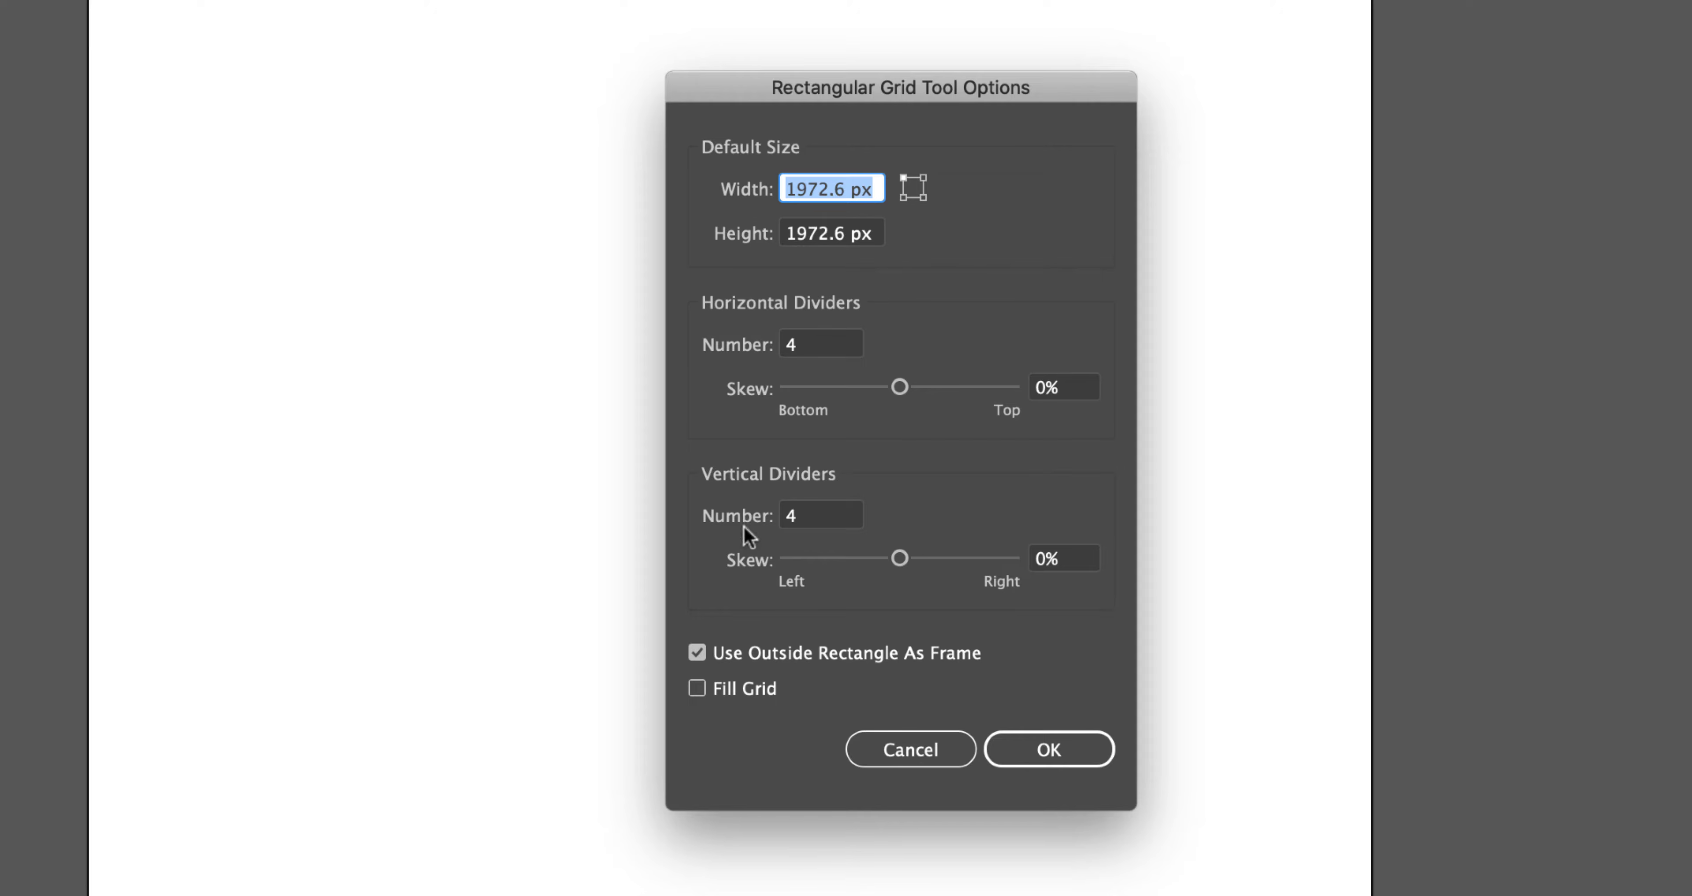
left_click(843, 351)
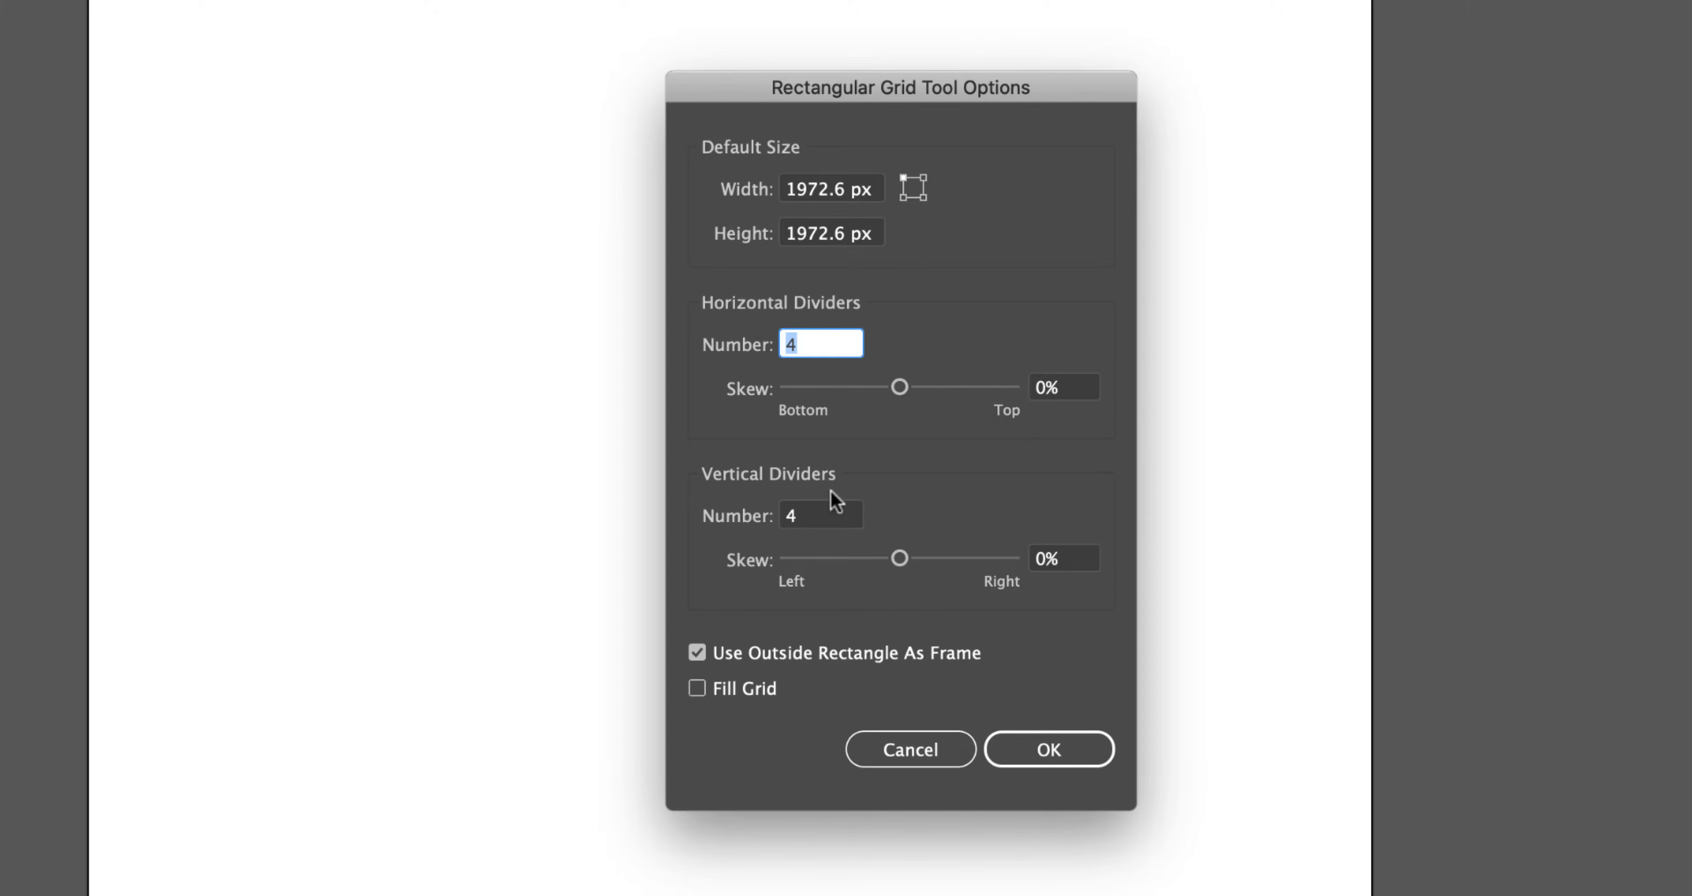
left_click(832, 515)
left_click_drag(823, 505, 775, 509)
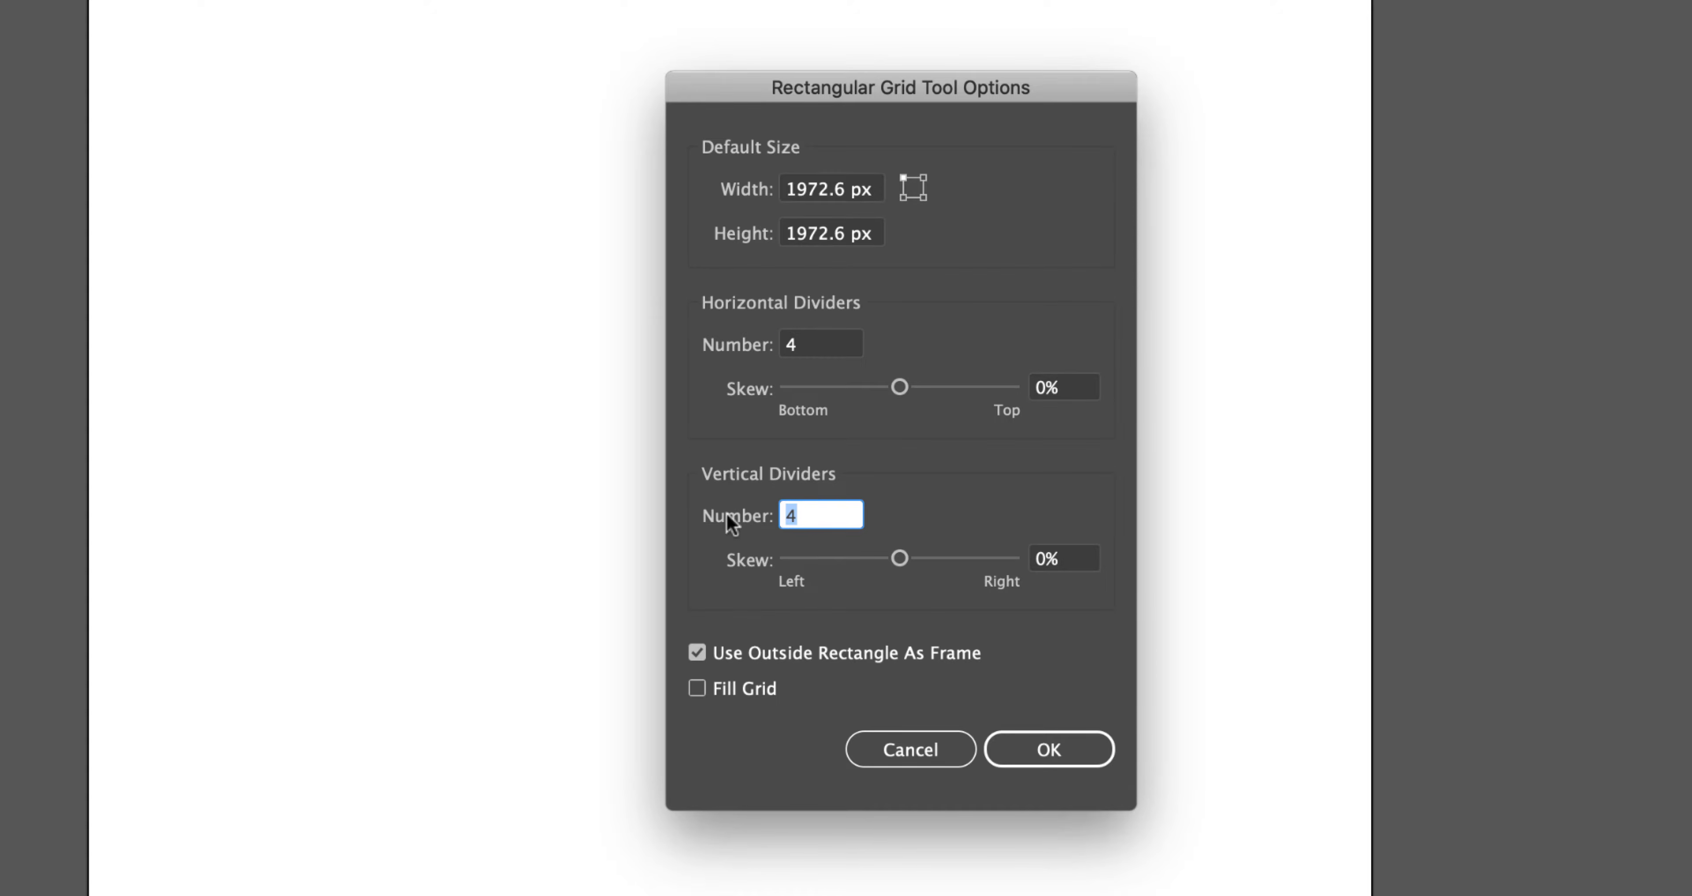
left_click(1059, 746)
left_click(1068, 748)
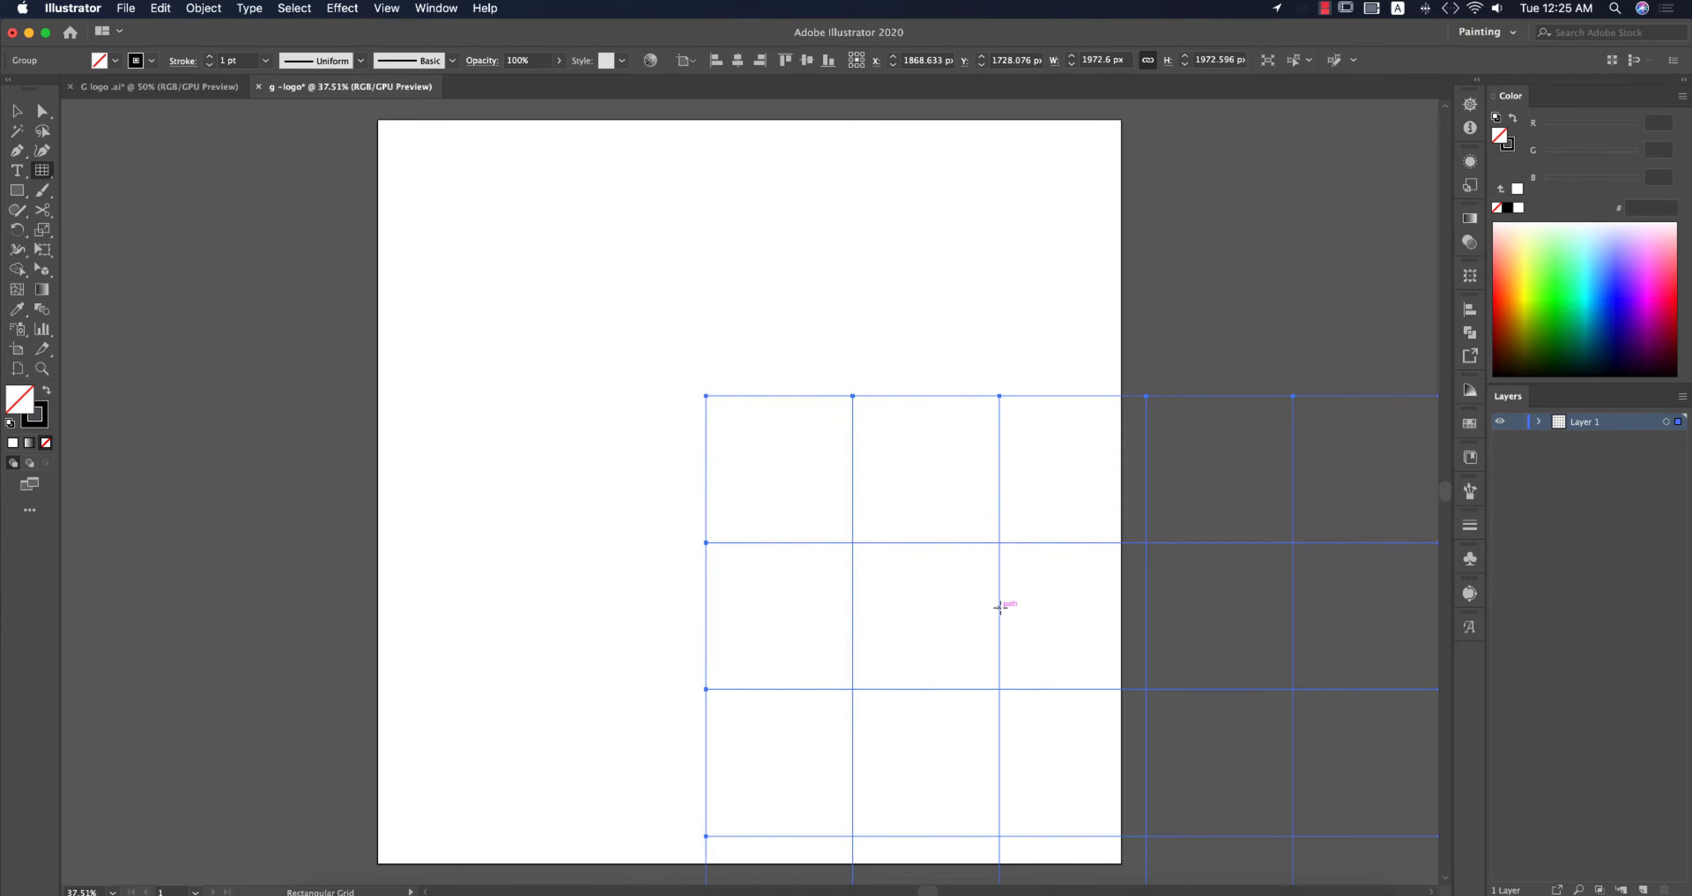
Step: Center the grid on the artboard horizontally and vertically
scroll(999, 607, "down", 1)
left_click(785, 60)
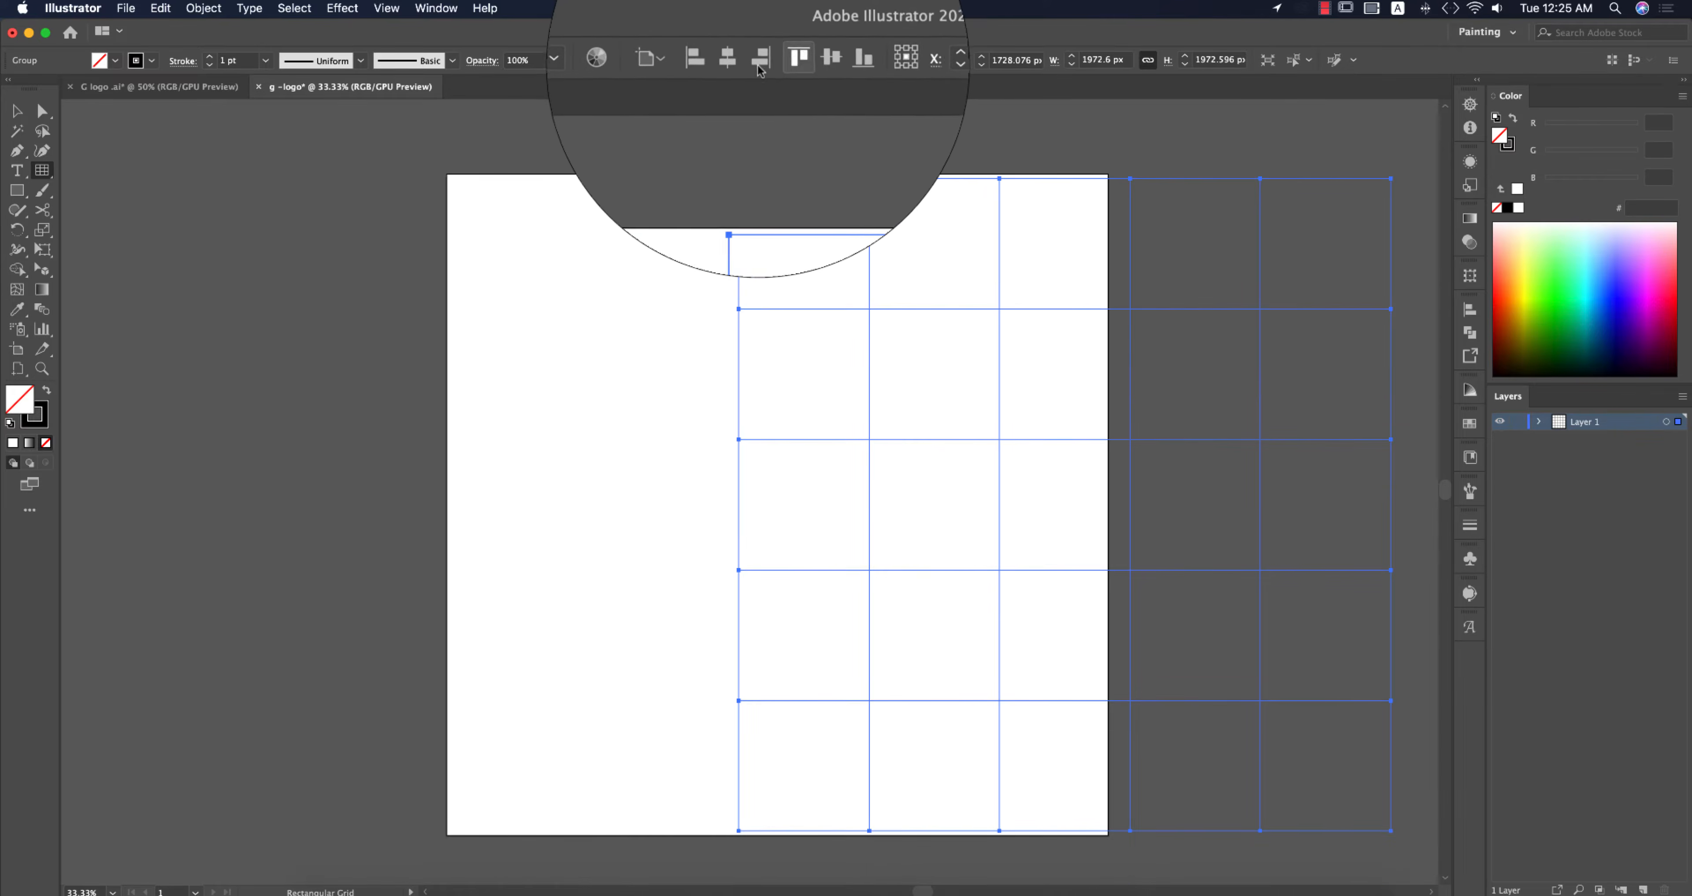
left_click(759, 65)
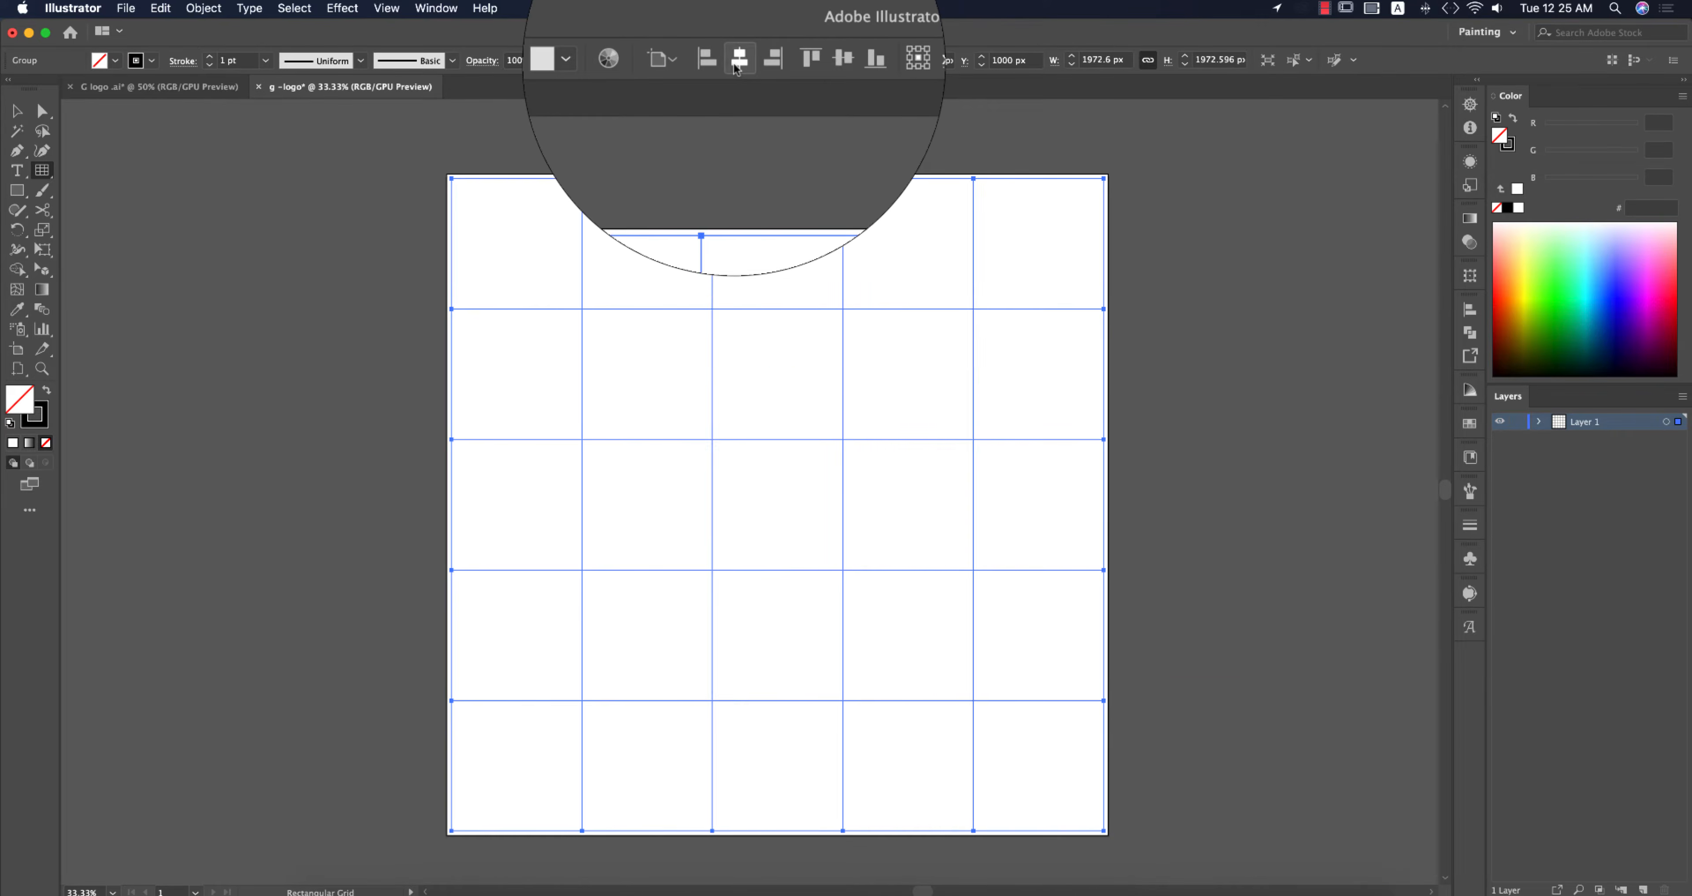
Step: Scale the grid proportionally from its center to about 1222 px square and deselect it
left_click(16, 111)
left_click(226, 230)
left_click_drag(383, 260, 1150, 623)
left_click_drag(1103, 505, 981, 530)
left_click(1025, 542)
left_click_drag(461, 311, 1069, 762)
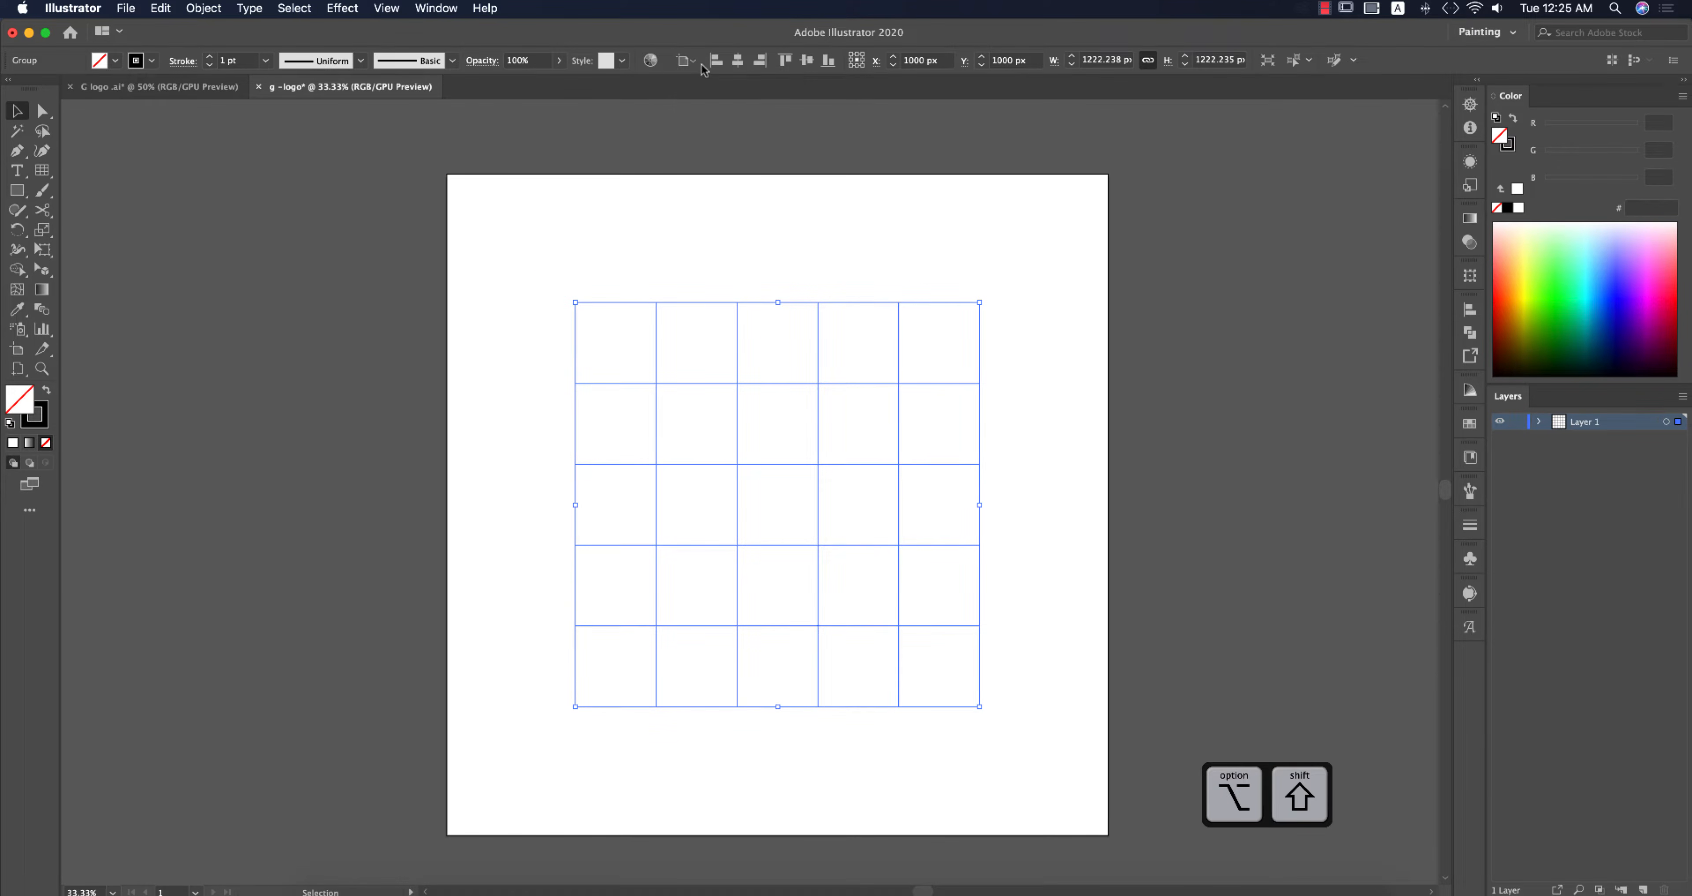
left_click(685, 60)
left_click(703, 117)
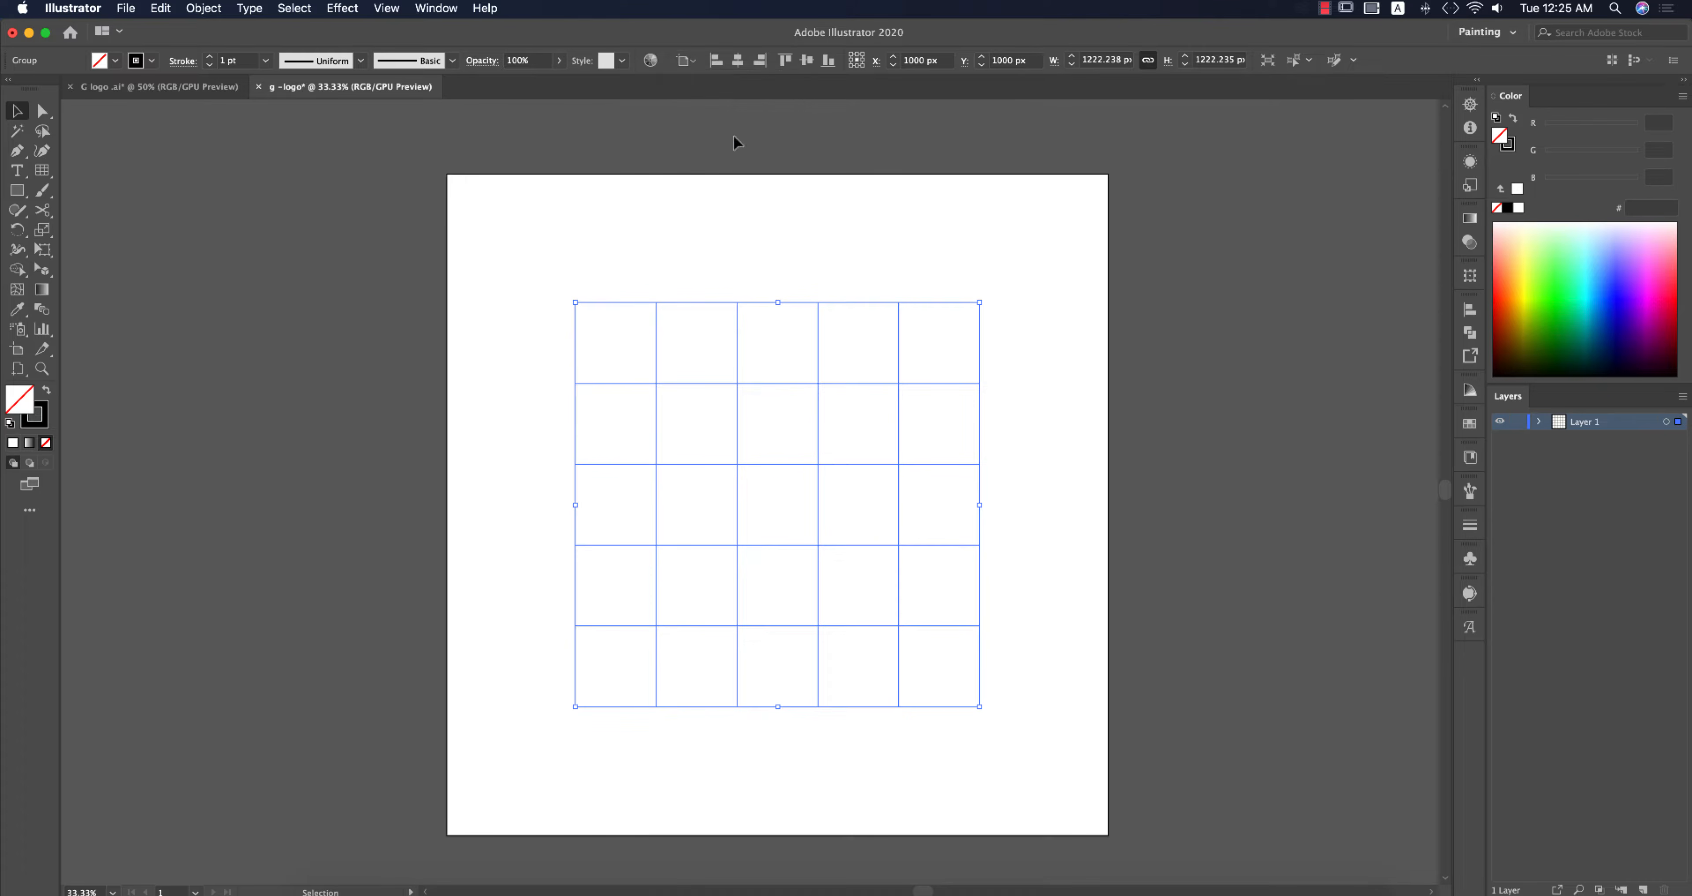
left_click(1028, 353)
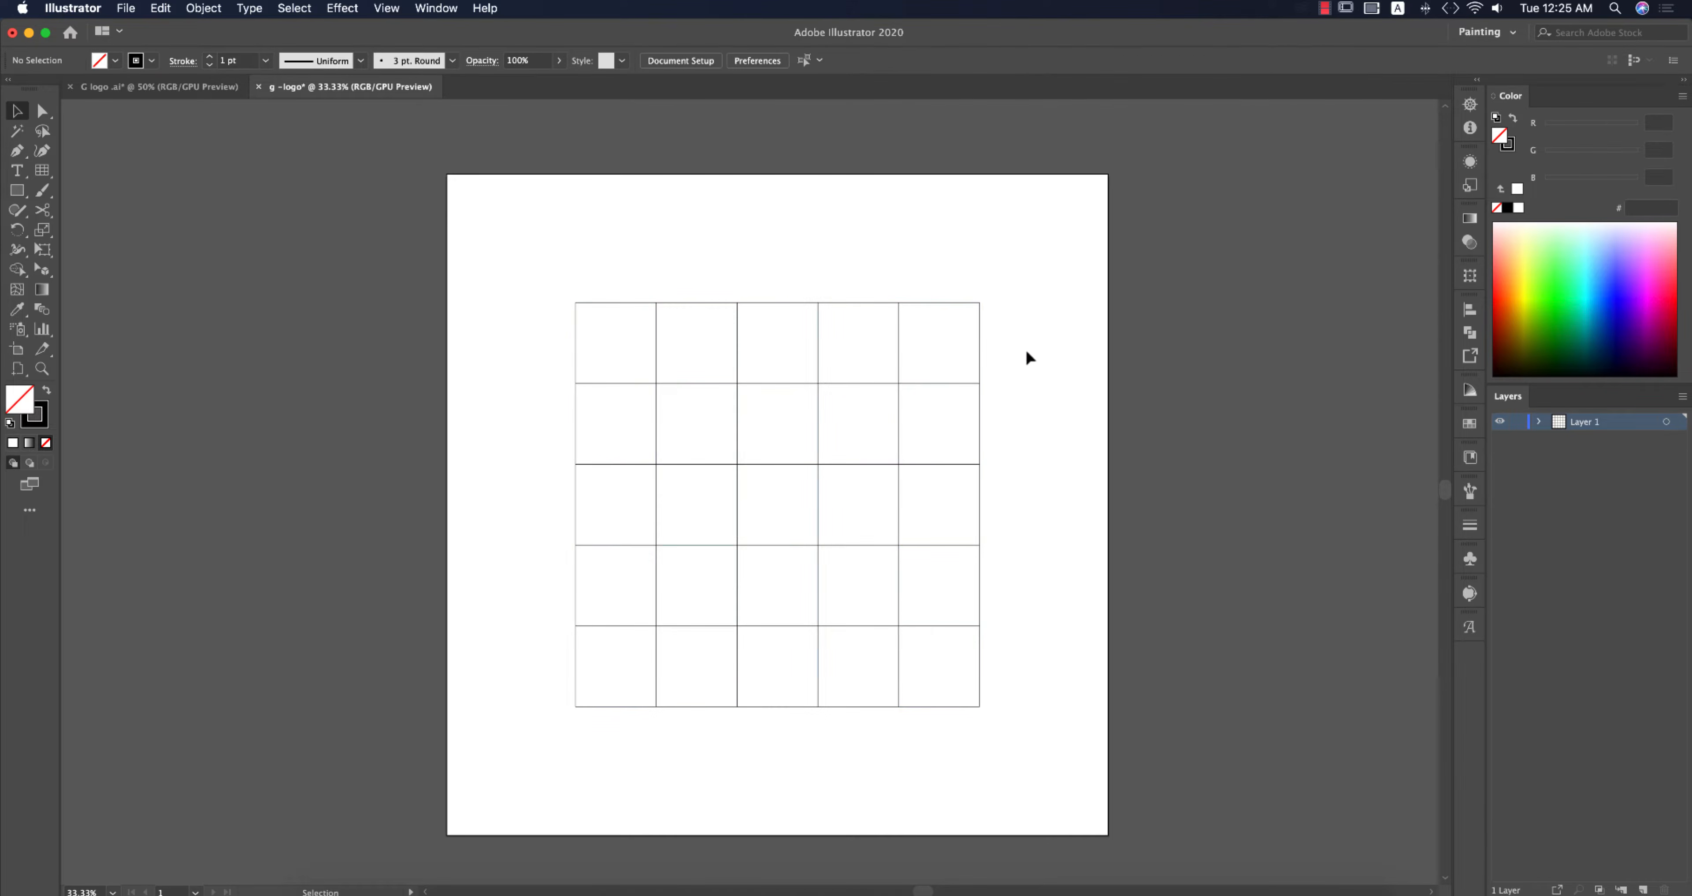
Step: Draw a circle about 244 px in diameter filling the grid's middle cell, centred on the grid
left_click_drag(1052, 436, 1167, 408)
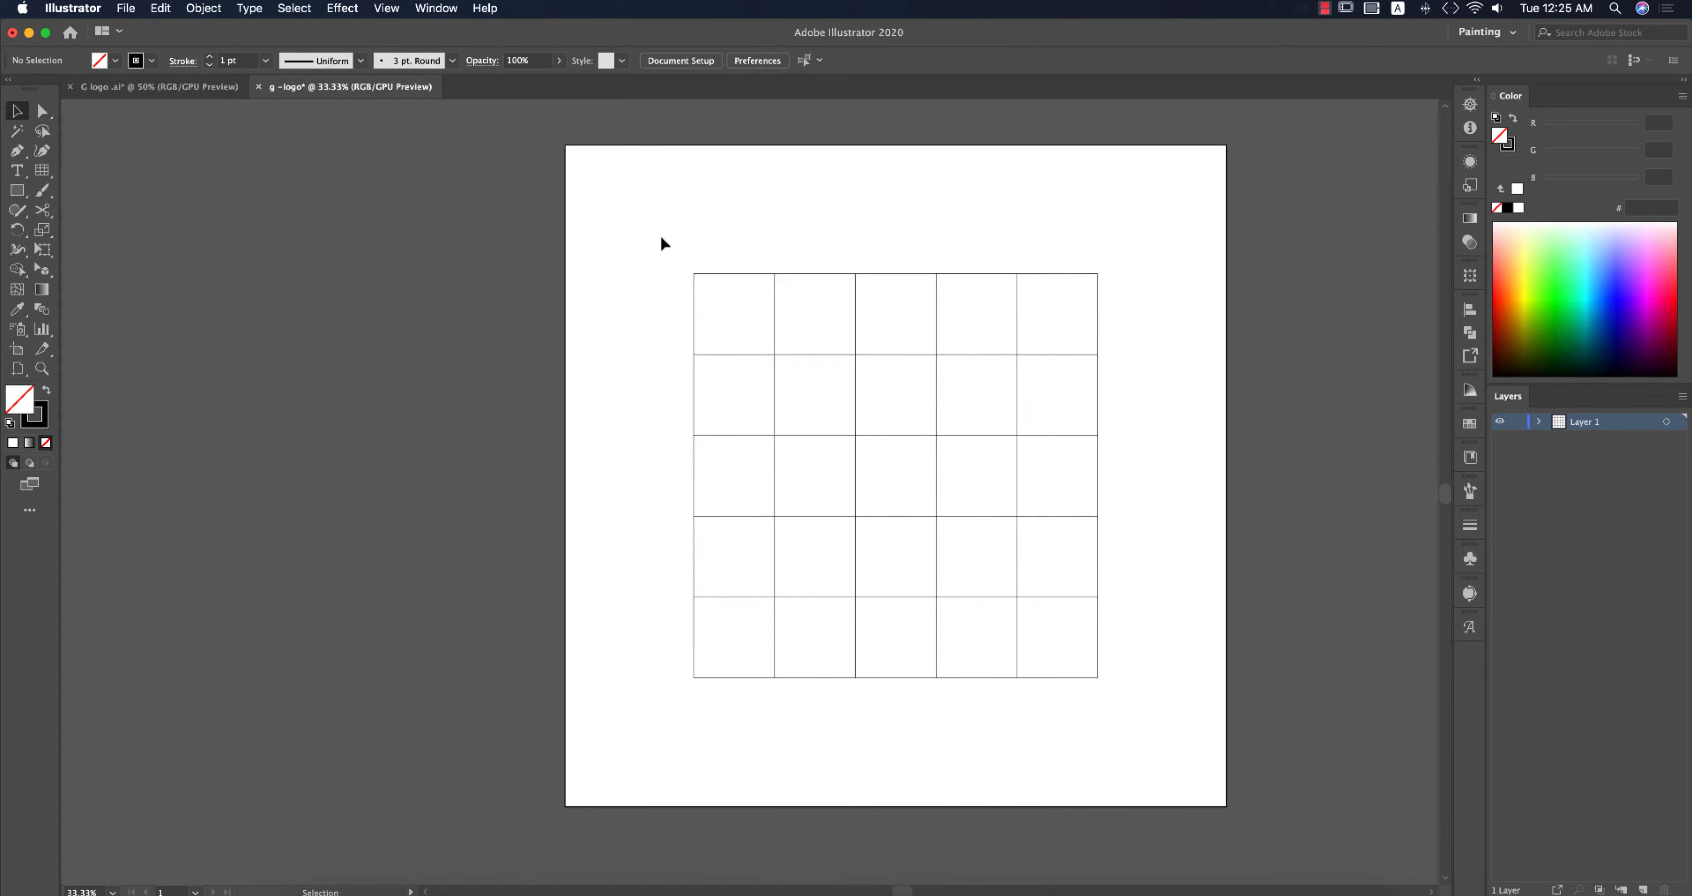
scroll(959, 430, "up", 1)
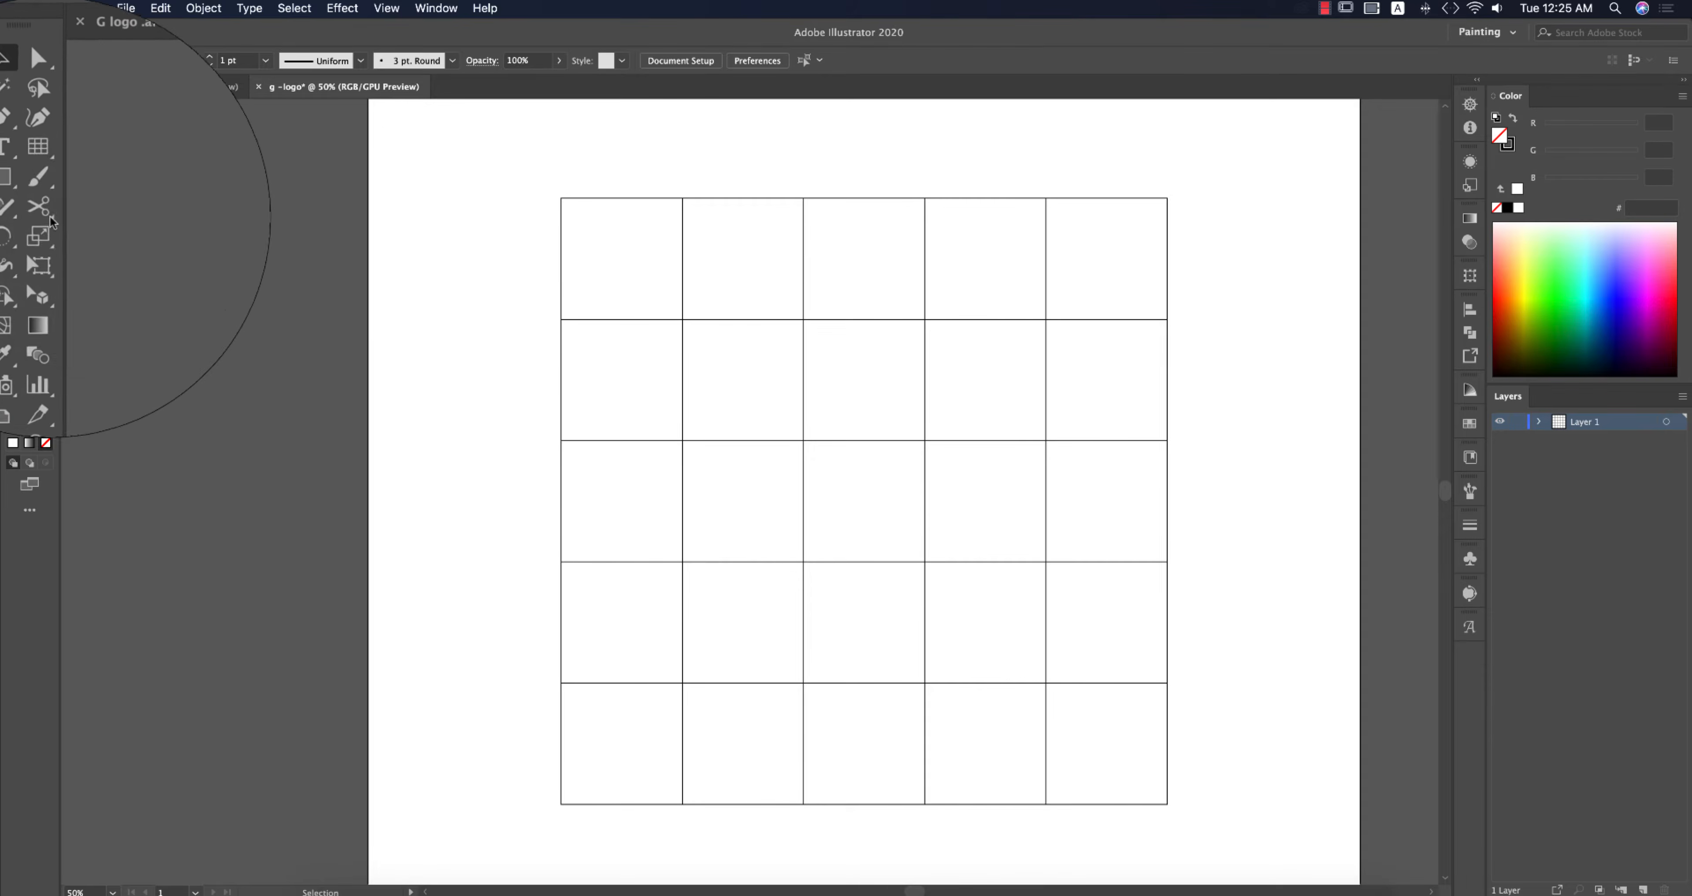
left_click_drag(20, 195, 87, 234)
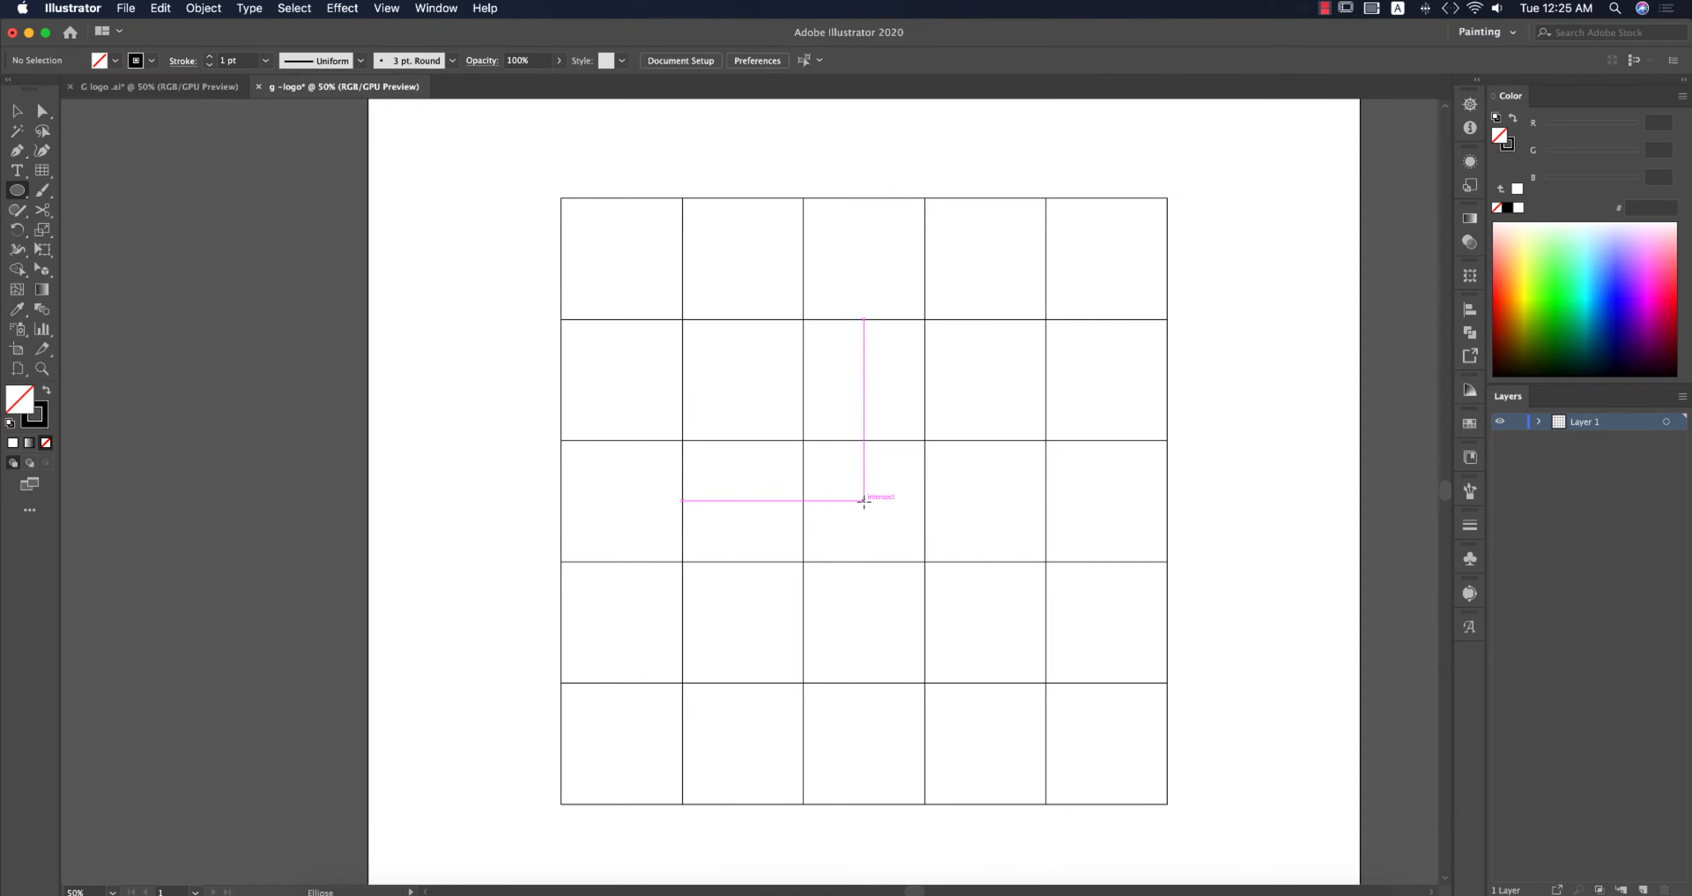
left_click_drag(864, 500, 910, 560)
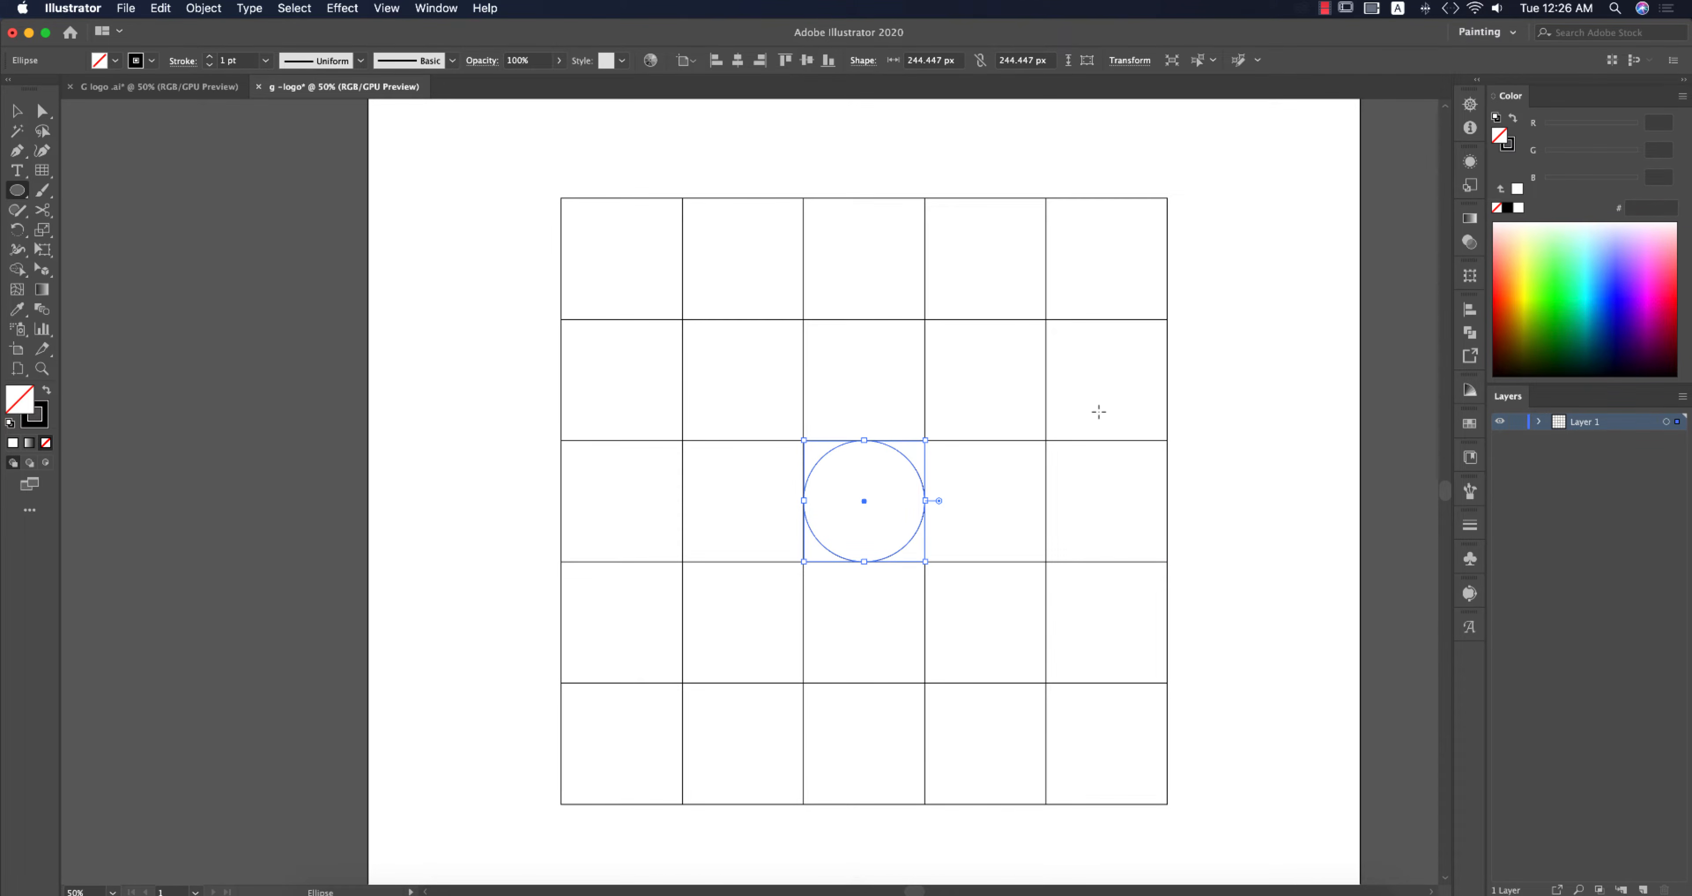
Step: Deselect everything and switch the document to Outline view
key("v")
left_click(1202, 456)
scroll(918, 483, "up", 2)
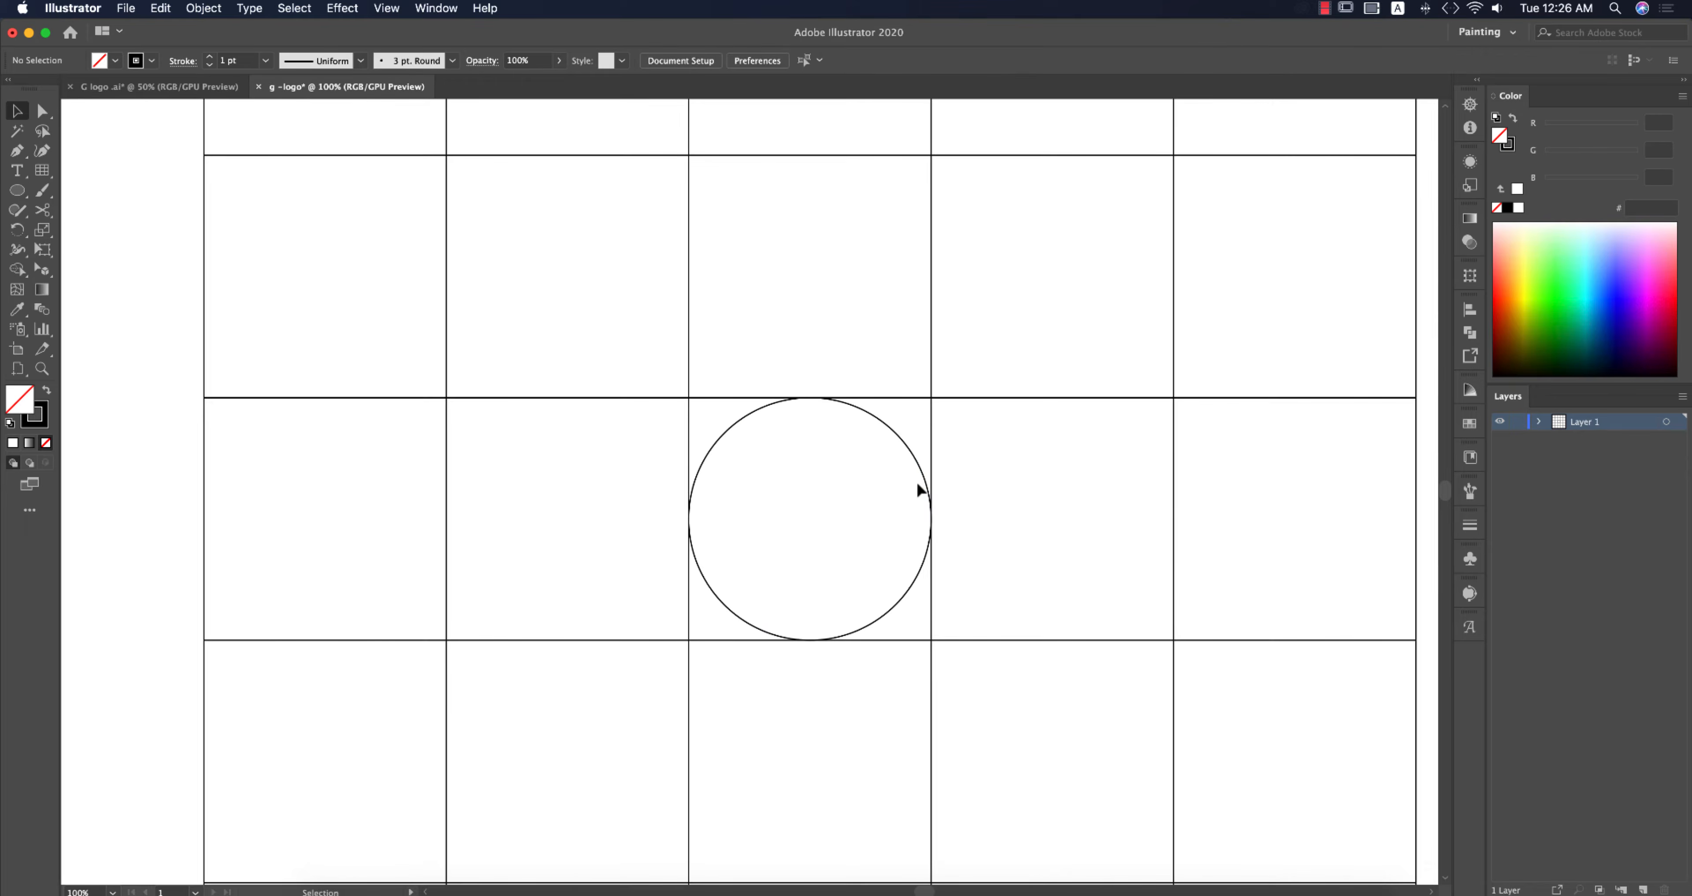
key("super+y")
Step: Align the circle's edges precisely with the surrounding grid lines at high zoom
scroll(933, 492, "up", 3)
scroll(933, 509, "up", 3)
scroll(933, 630, "up", 4)
scroll(933, 627, "down", 5)
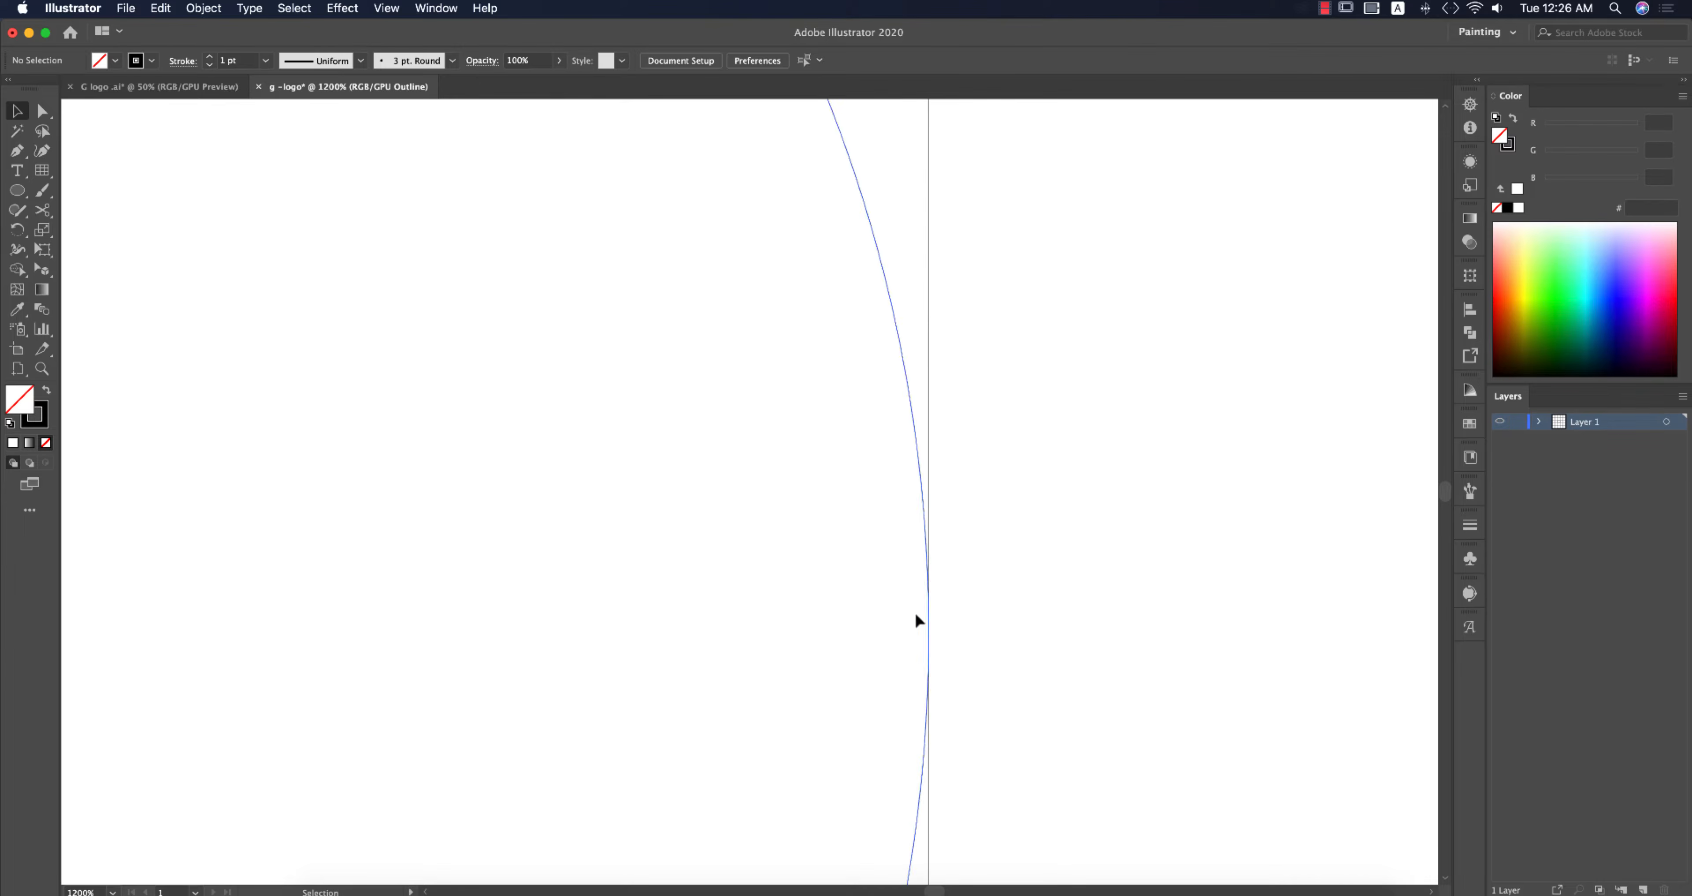
left_click_drag(933, 593, 956, 634)
scroll(937, 580, "down", 2)
left_click_drag(674, 449, 1048, 603)
scroll(890, 324, "up", 4)
scroll(942, 523, "down", 5)
left_click_drag(928, 692, 947, 519)
scroll(939, 523, "down", 5)
scroll(683, 591, "up", 4)
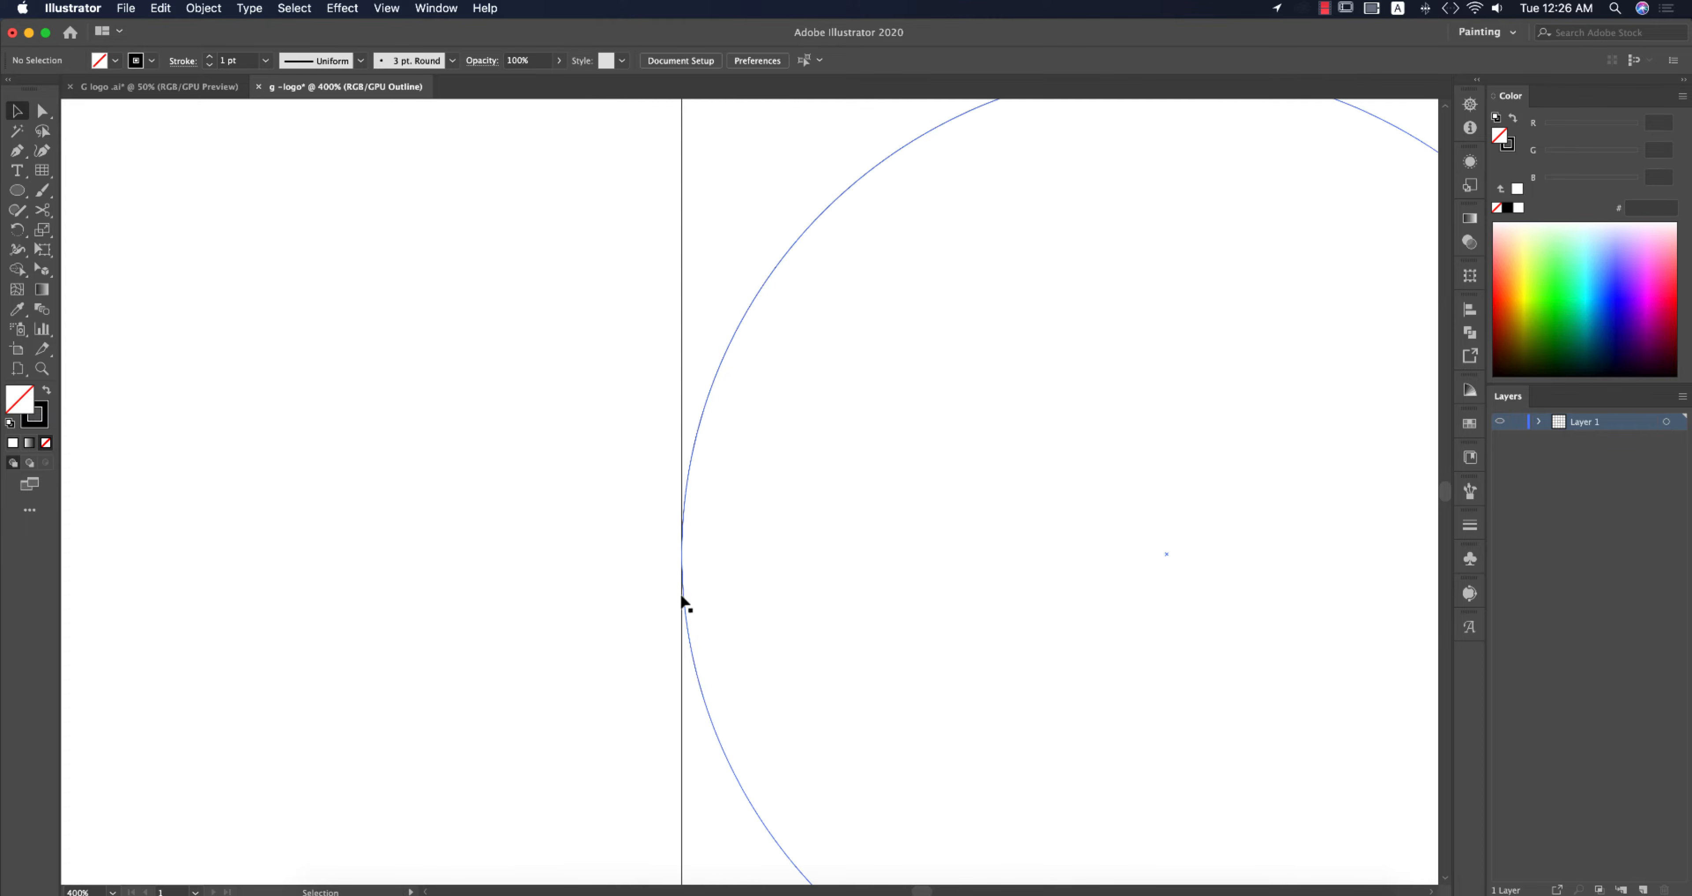
scroll(722, 571, "down", 6)
left_click_drag(971, 683, 957, 525)
scroll(986, 582, "up", 3)
scroll(1034, 582, "down", 8)
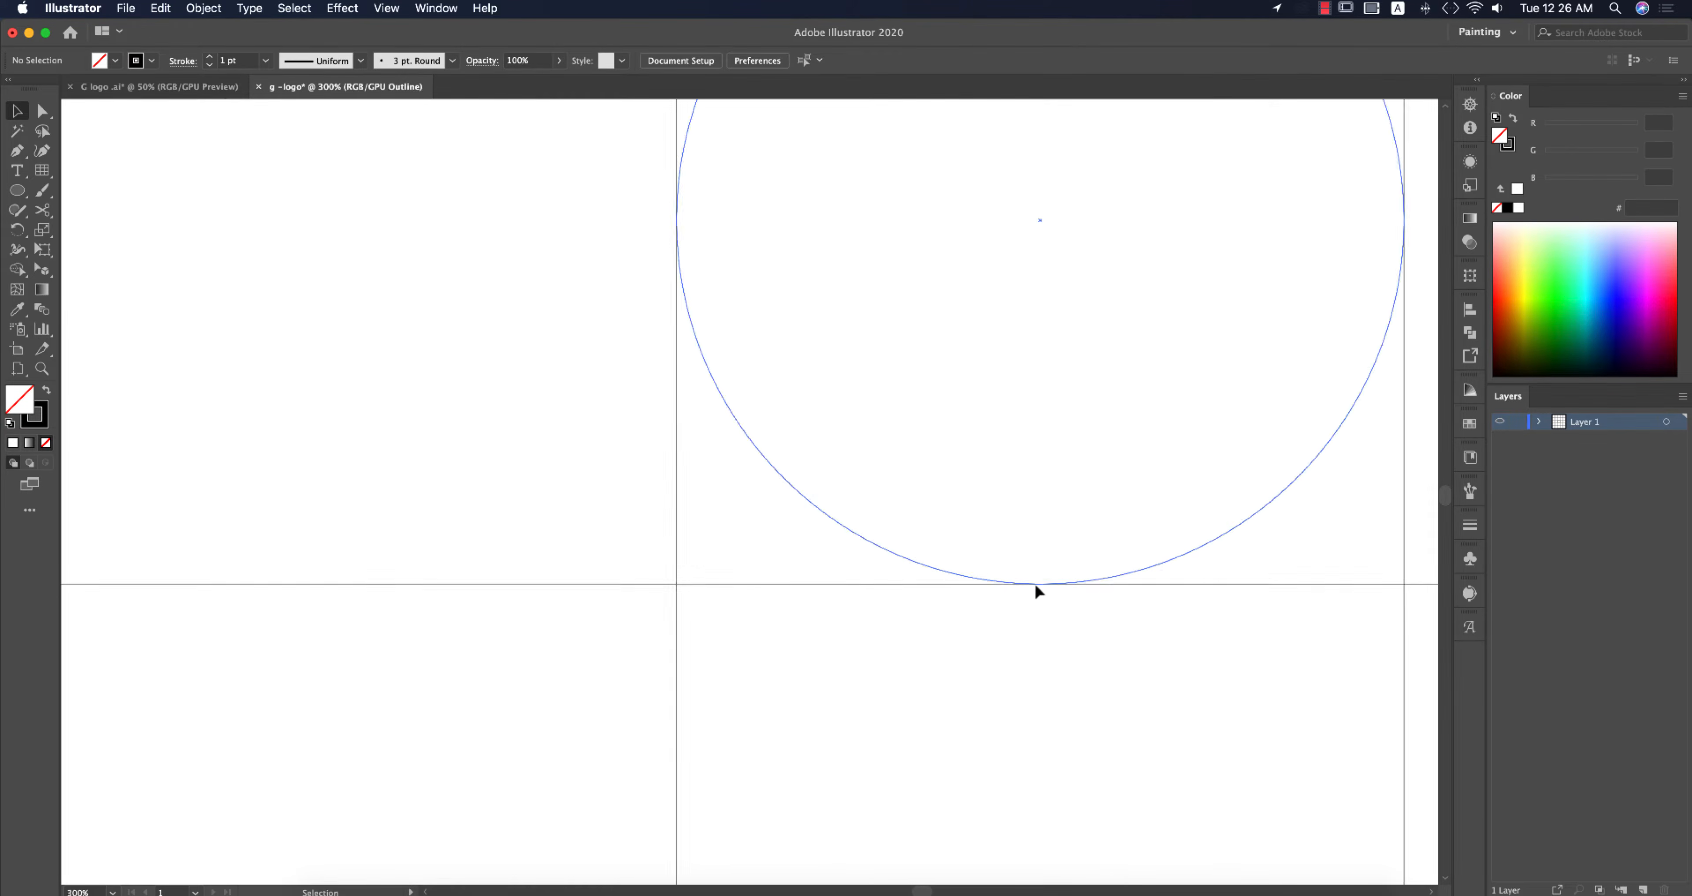
Step: Paste a copy of the circle in front and scale it from its centre to about 733 px
left_click(1059, 580)
key("super+f")
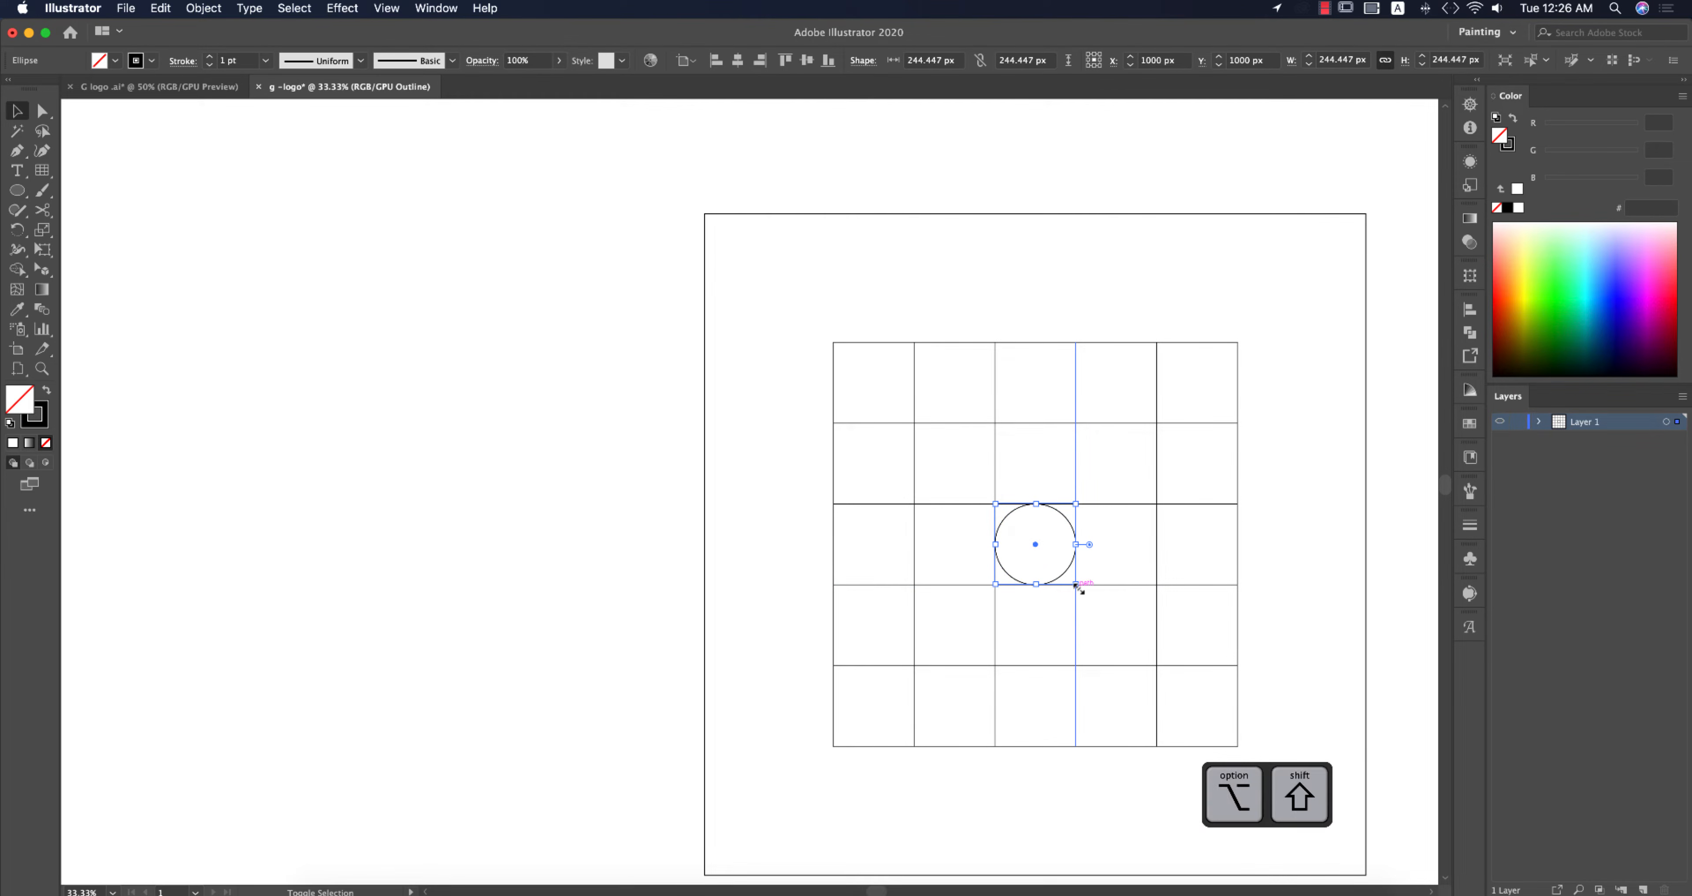
left_click_drag(1077, 584, 1157, 715)
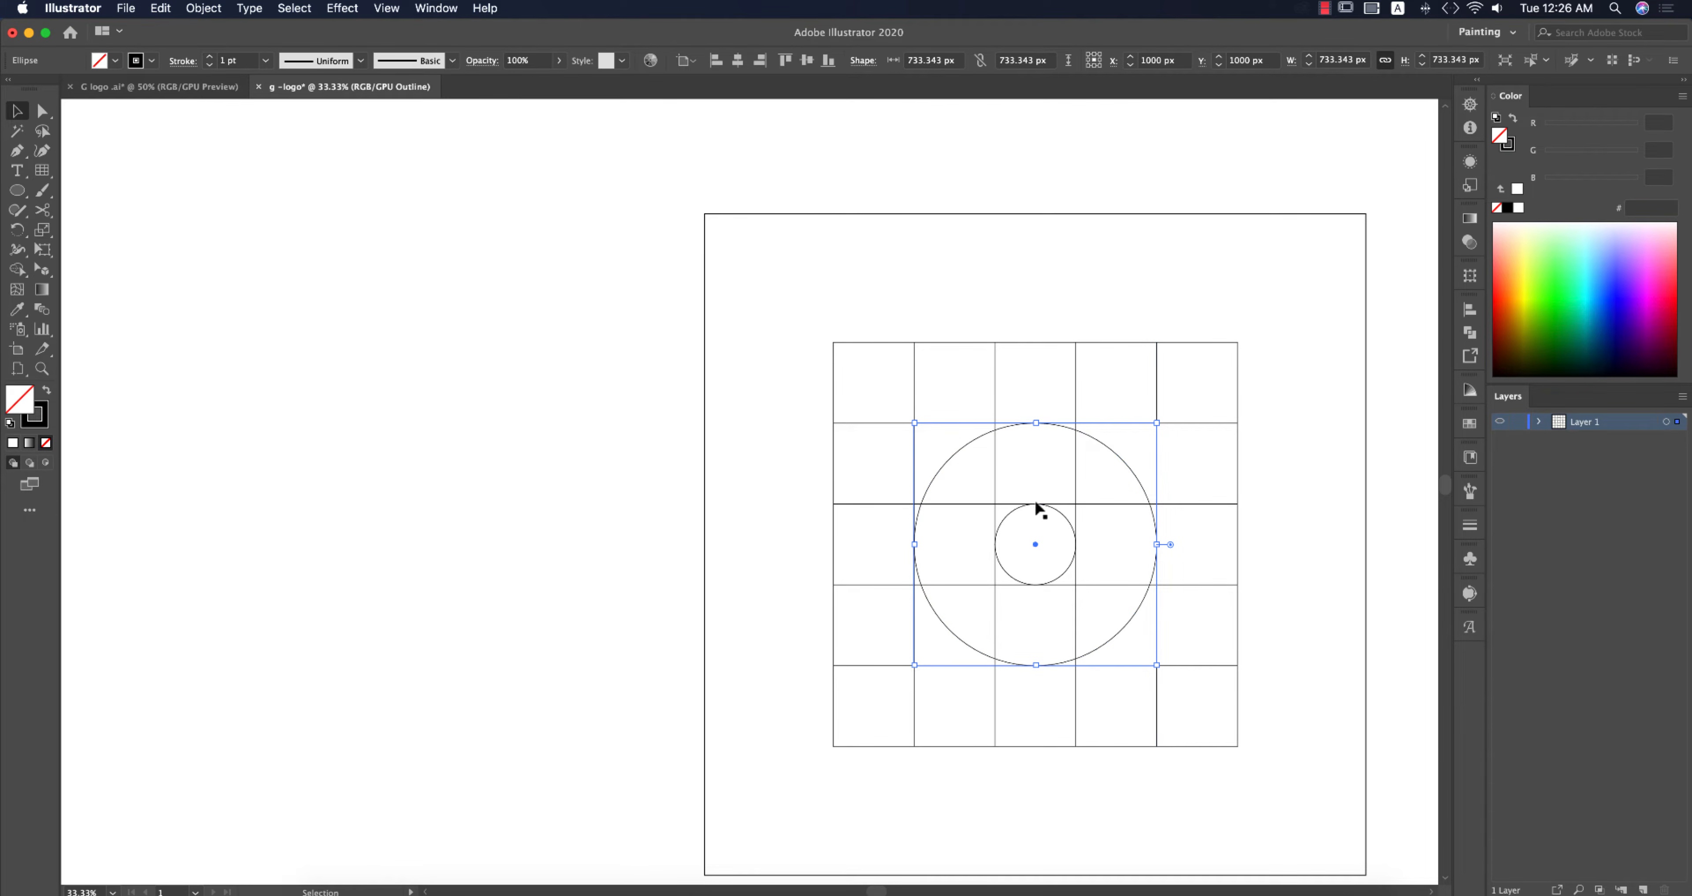
left_click(1287, 575)
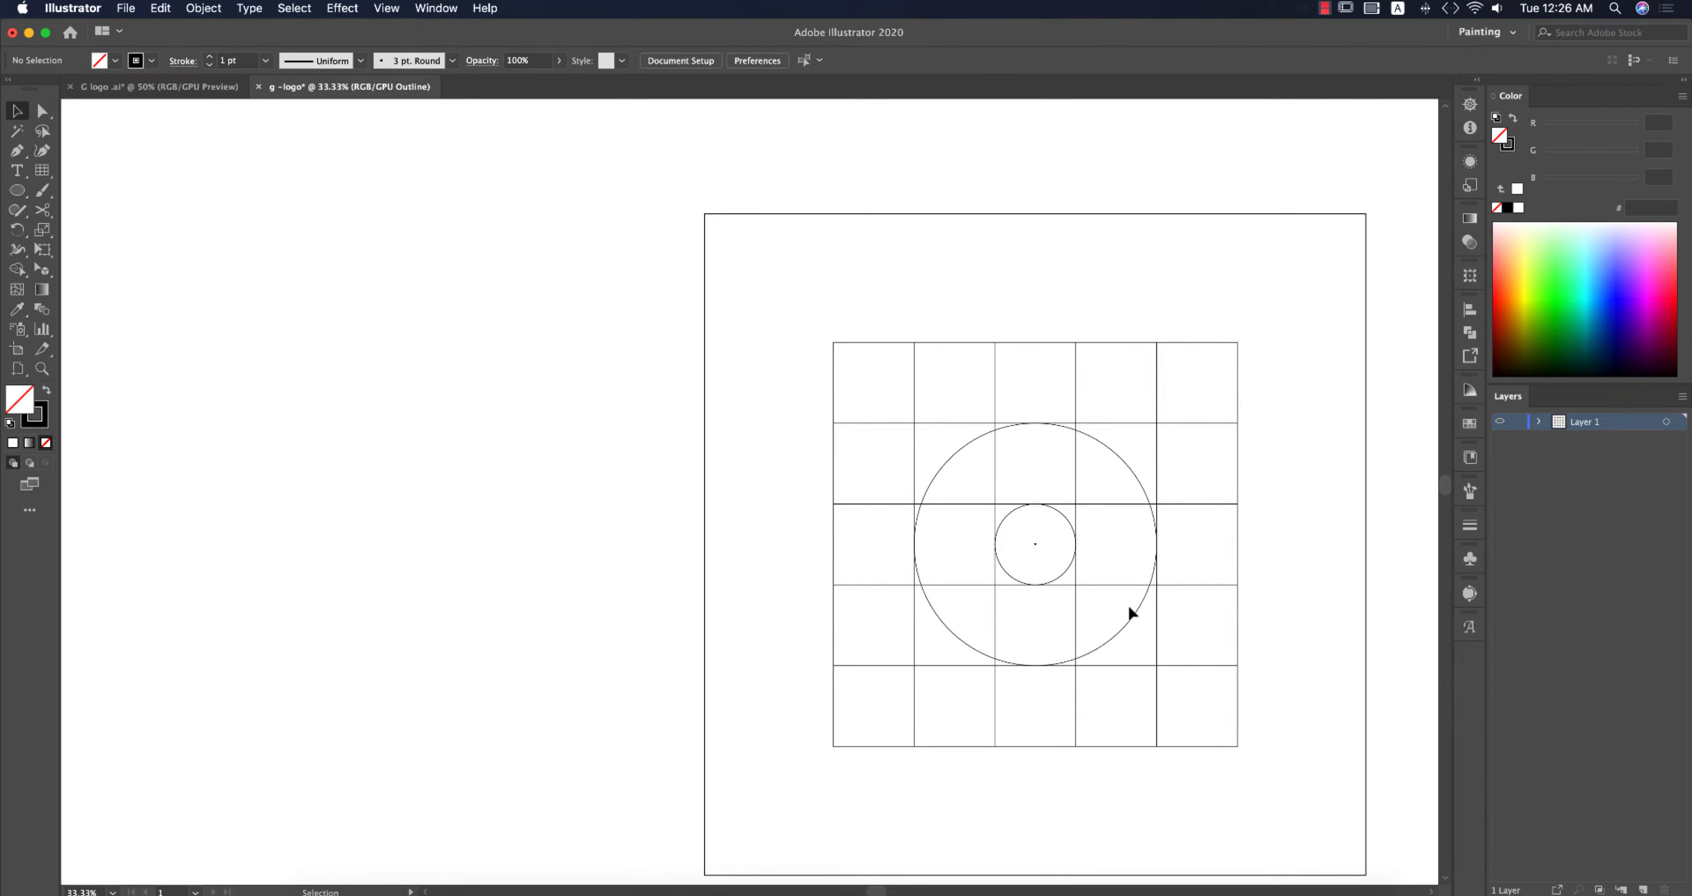
Step: Paste a copy of the 733 px circle in front and scale it from its centre to fill the whole grid
left_click(1134, 616)
key("super+f")
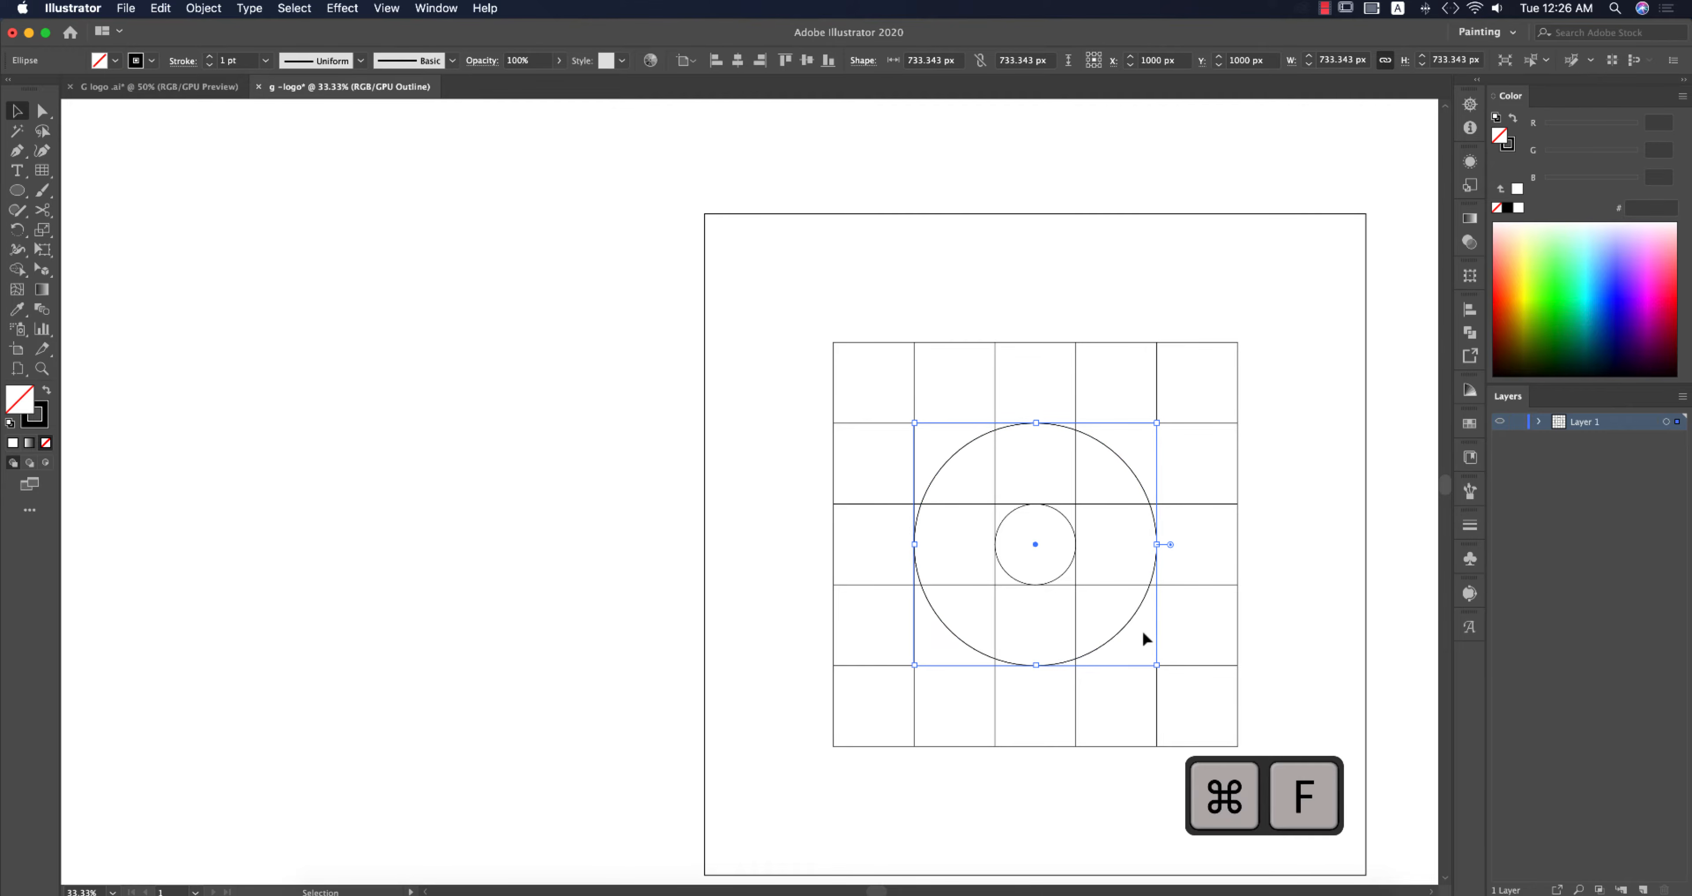
left_click_drag(1156, 664, 1247, 741)
left_click(1285, 696)
Step: Zoom in to inspect how the outer circle meets the grid's edges
scroll(1285, 694, "right", 4)
scroll(1286, 694, "down", 2)
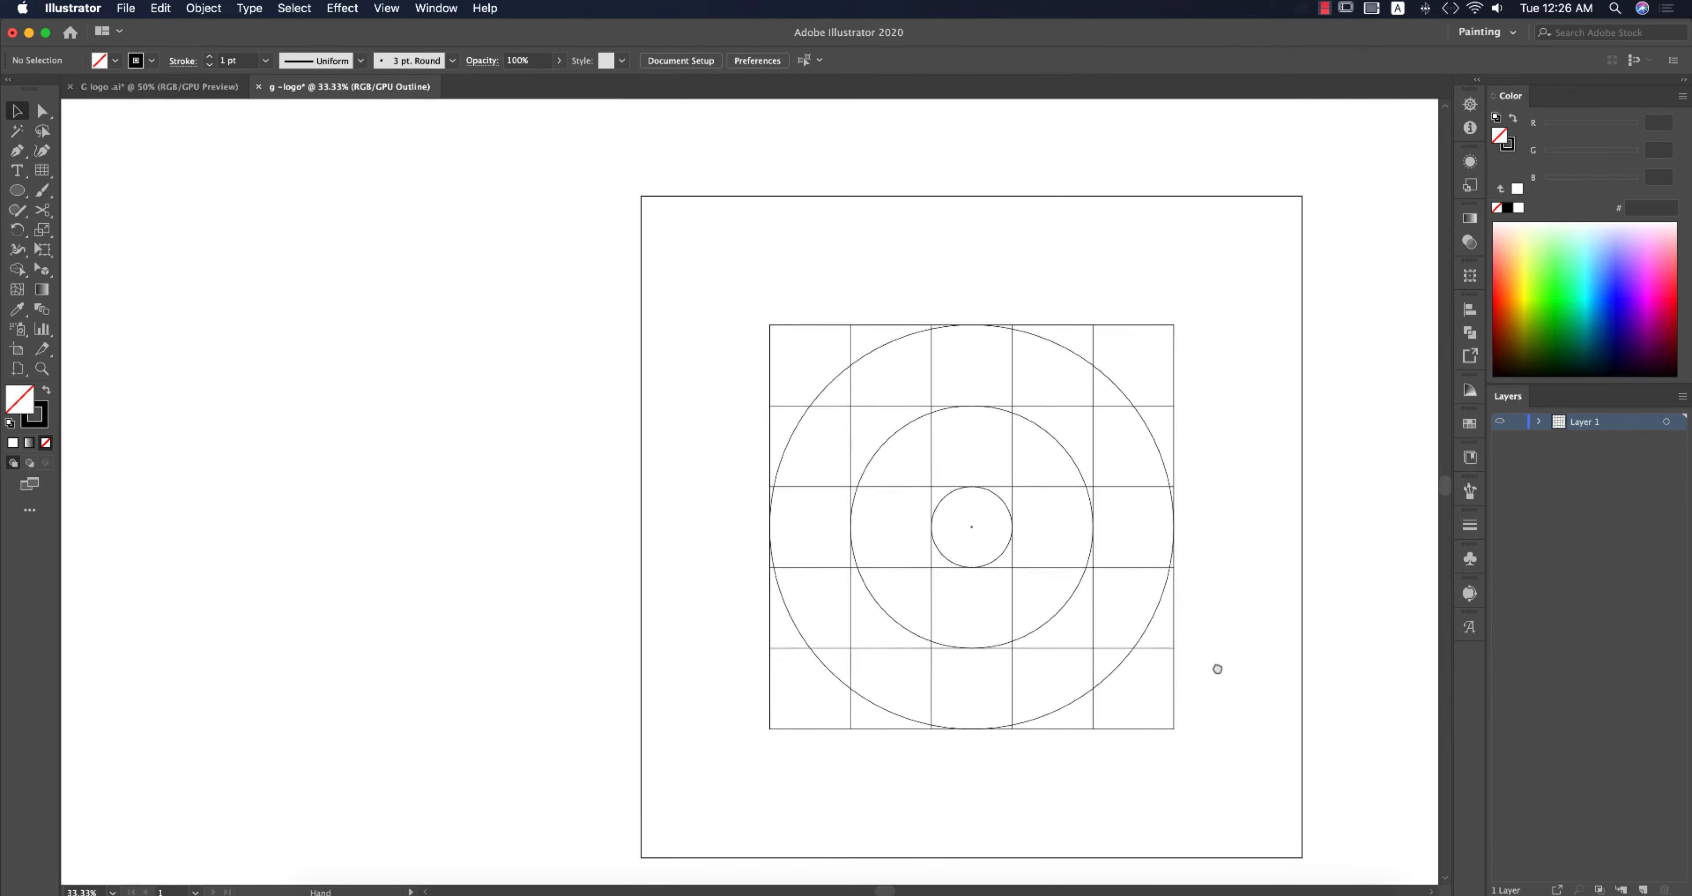
scroll(1016, 541, "up", 1)
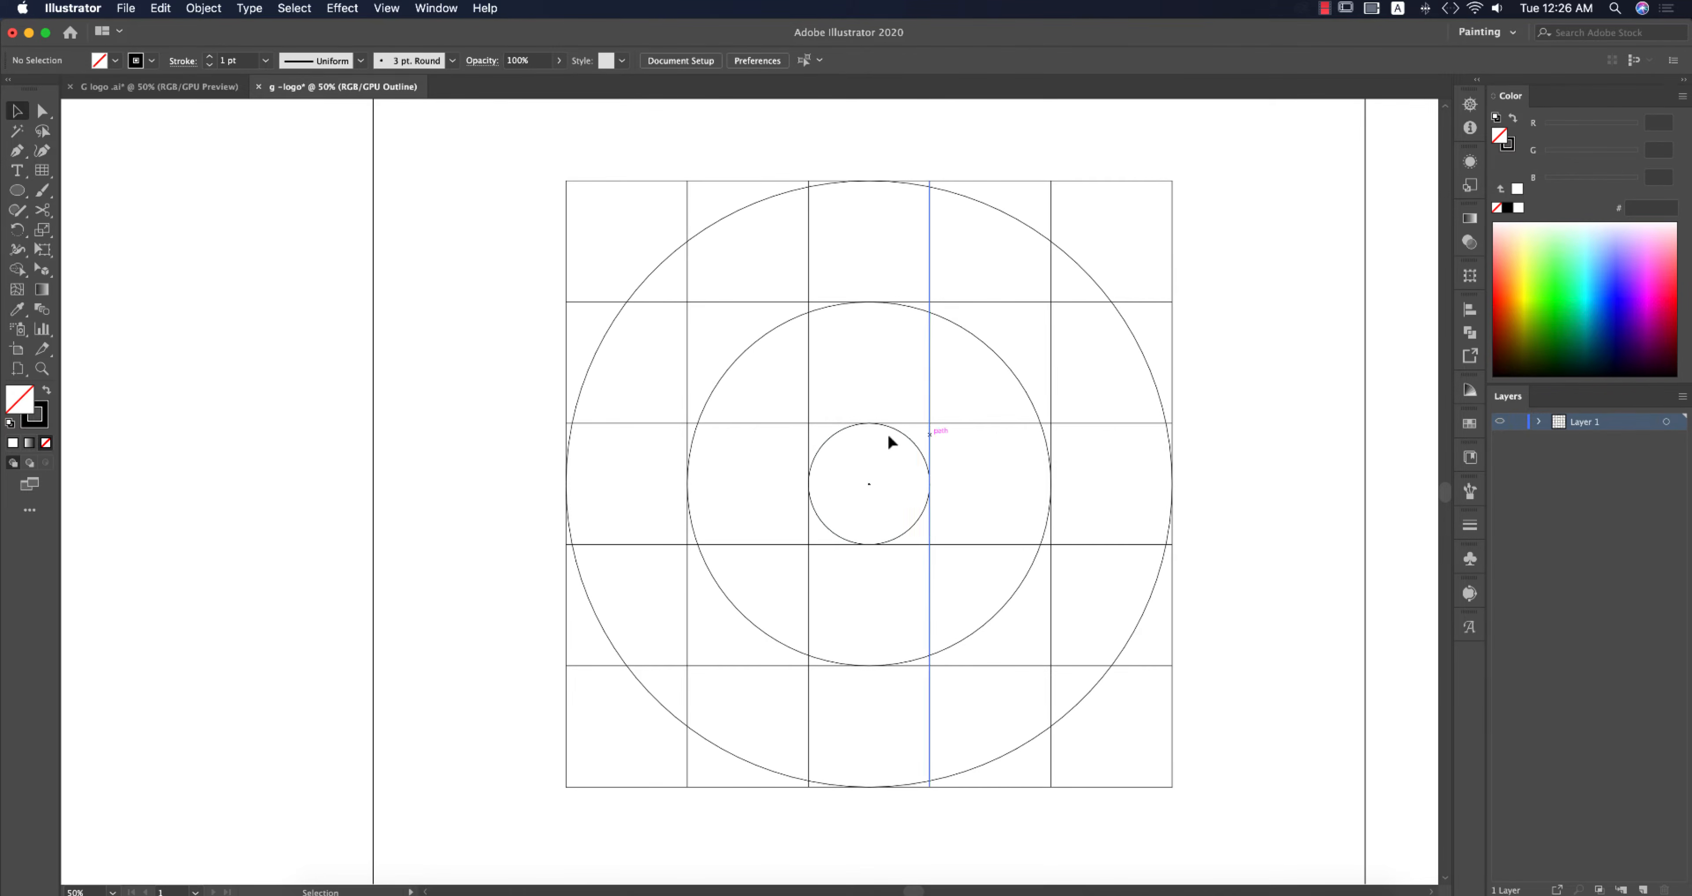
scroll(1176, 472, "up", 4)
scroll(1176, 471, "up", 4)
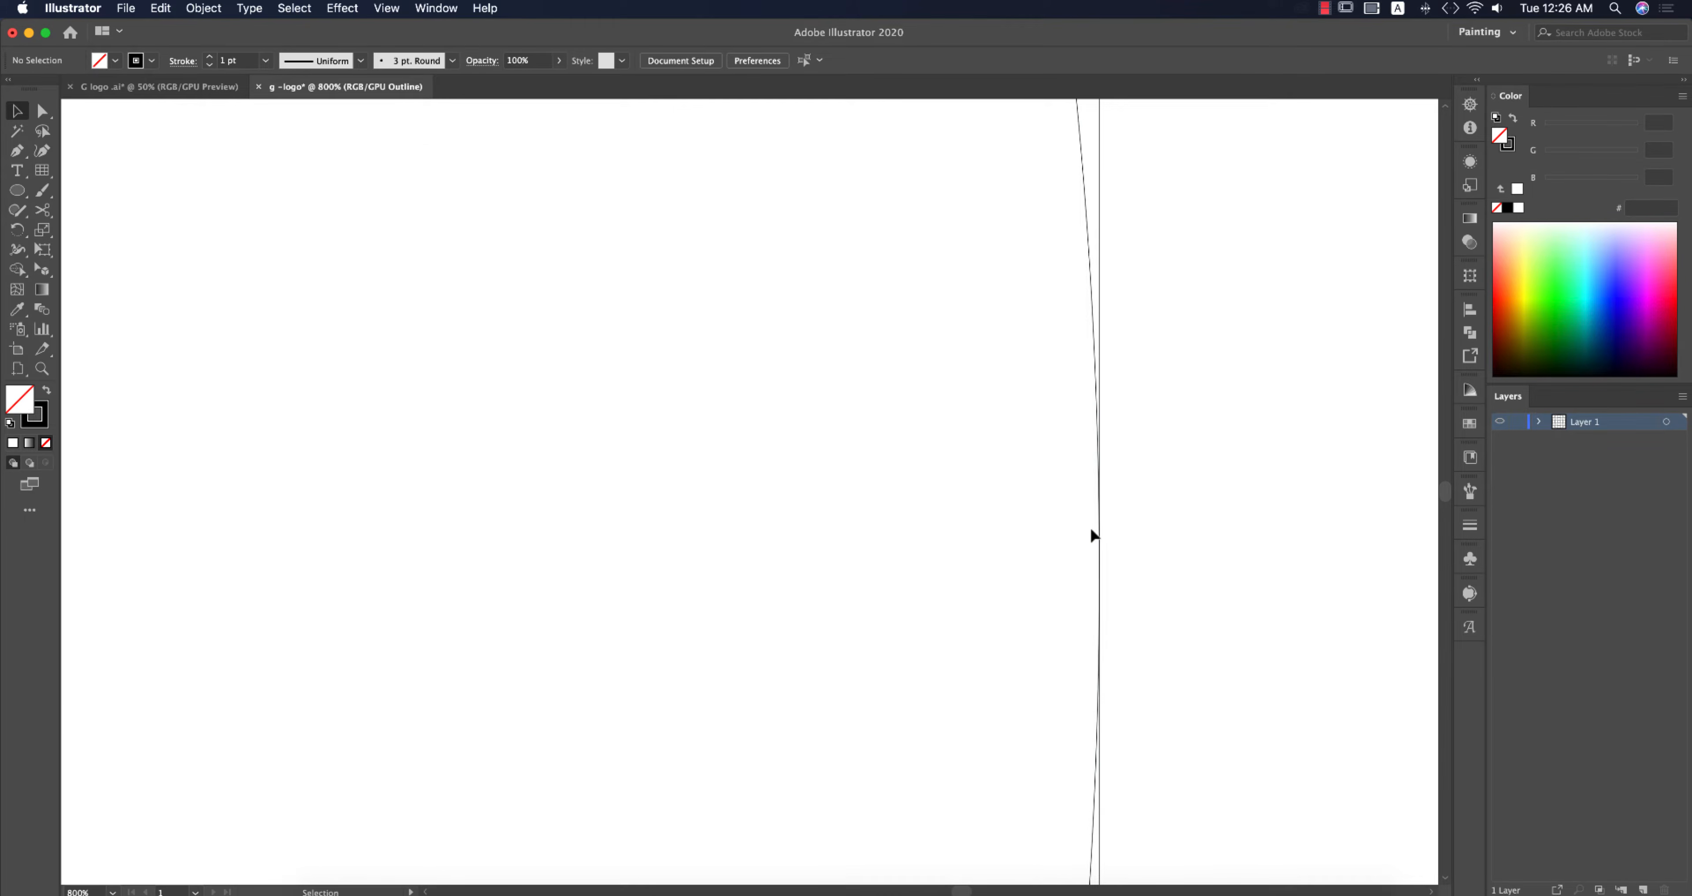
scroll(1097, 539, "down", 5)
left_click_drag(798, 560, 1179, 473)
scroll(1111, 465, "down", 4)
scroll(1092, 466, "up", 2)
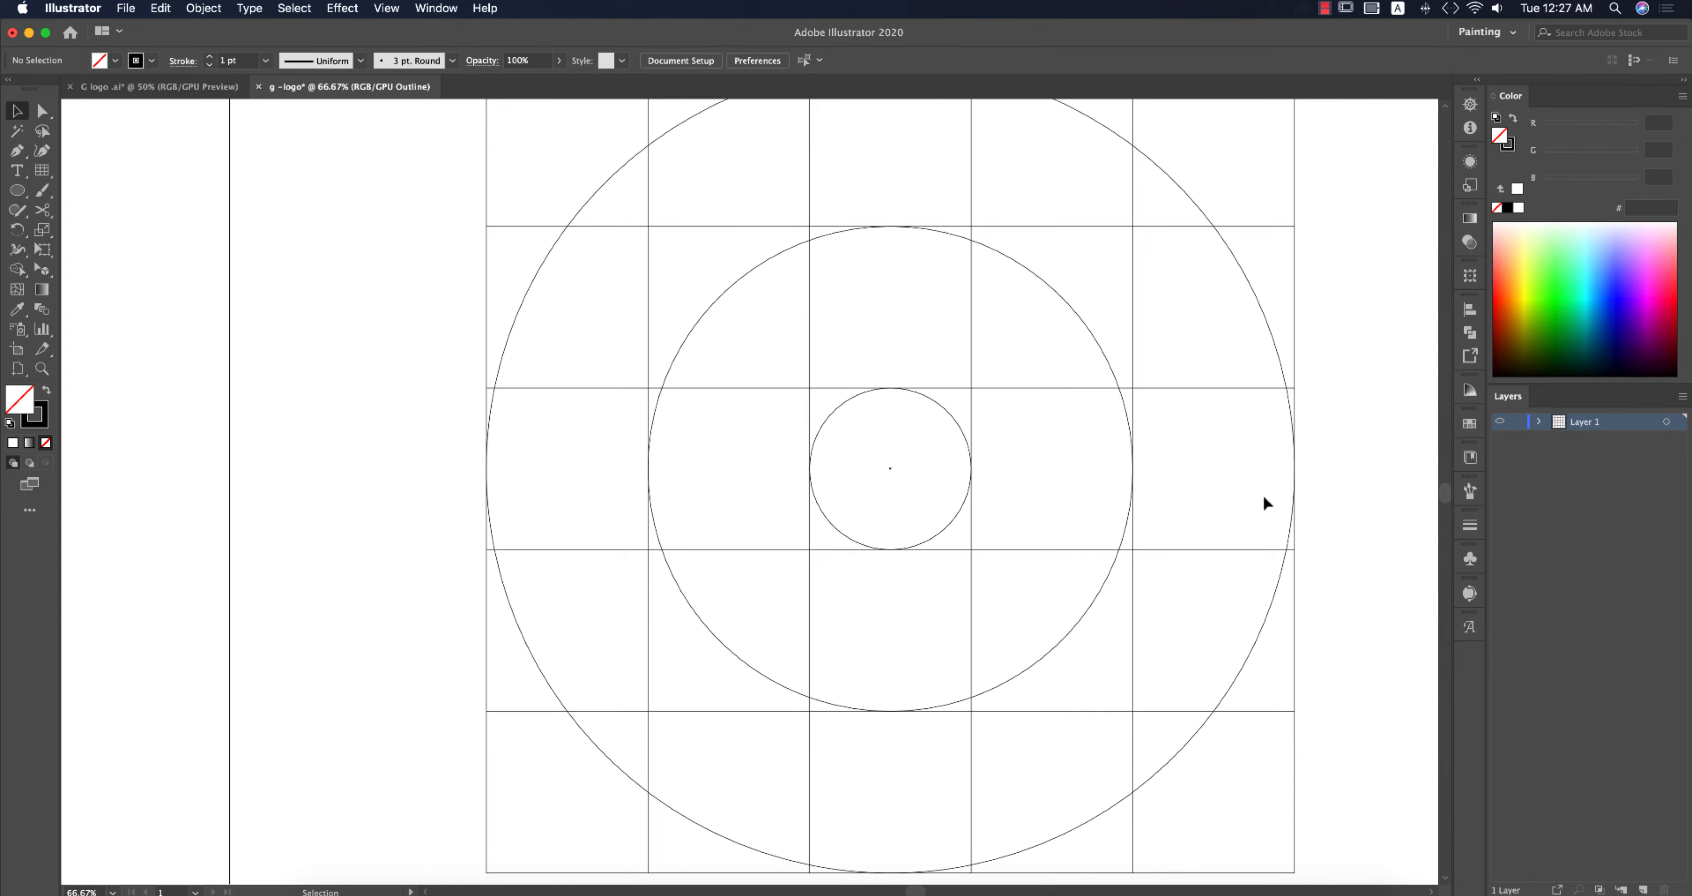
scroll(1265, 497, "down", 2)
left_click_drag(1302, 502, 1233, 471)
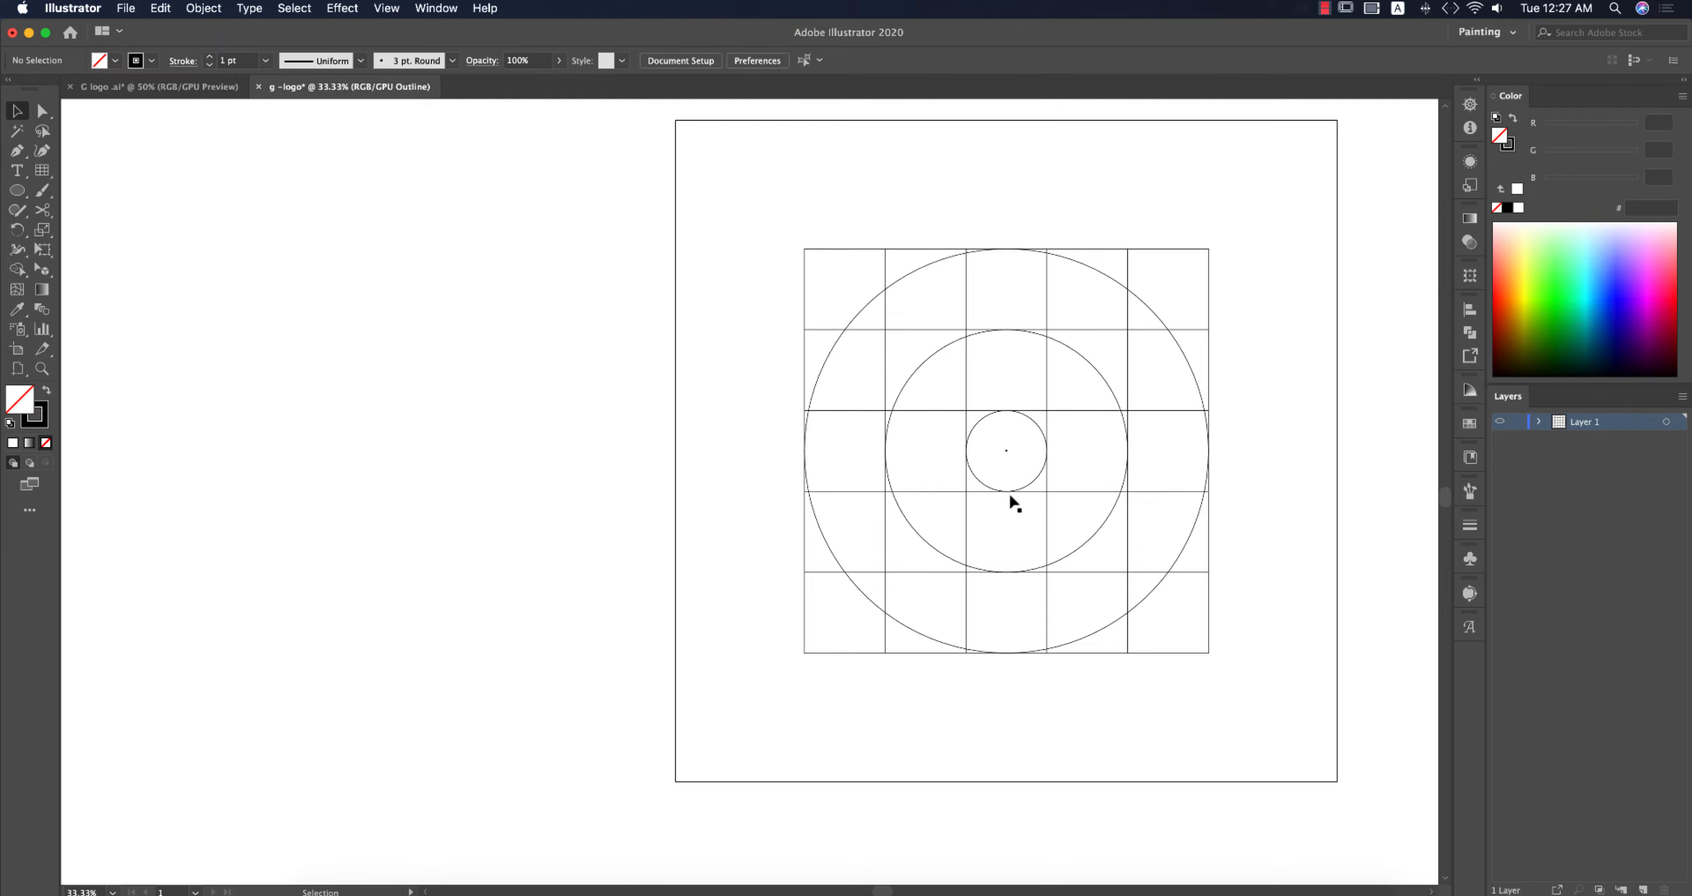
Step: Duplicate the small circle into the grid's bottom-right cell
left_click(1031, 481)
left_click_drag(1036, 484, 1198, 646)
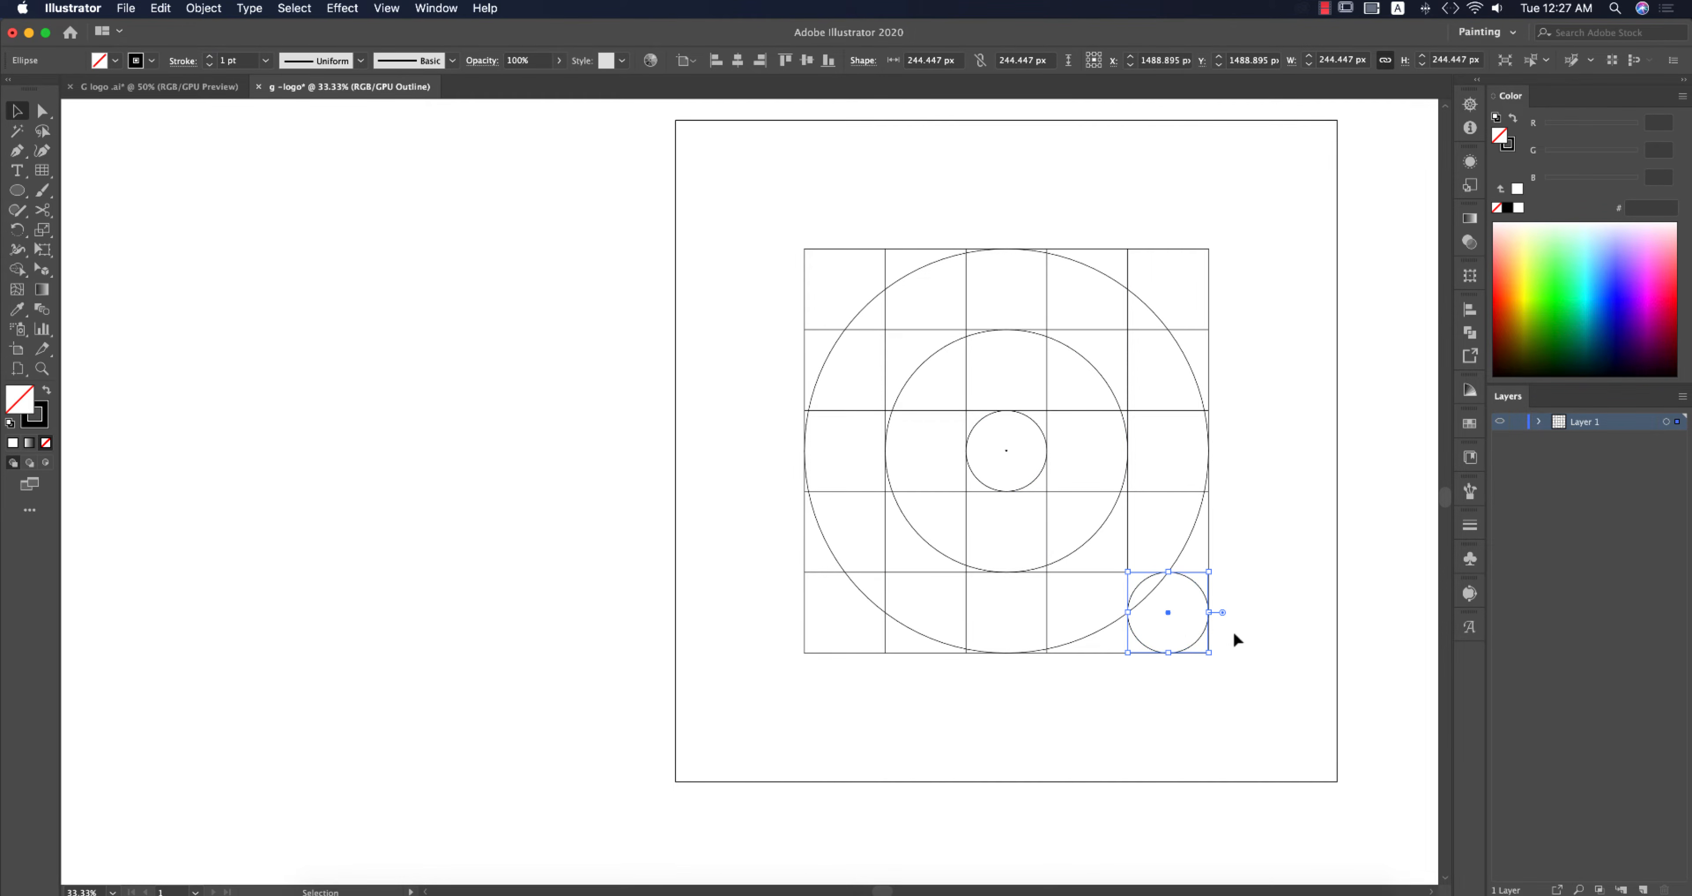
Step: Select all grid shapes for the Shape Builder tool and set the fill to orange with no stroke
scroll(1204, 631, "up", 5)
scroll(1123, 444, "up", 2)
scroll(1123, 444, "down", 2)
scroll(1276, 559, "down", 2)
scroll(1275, 558, "down", 2)
left_click_drag(1277, 530, 1183, 619)
left_click_drag(734, 311, 1200, 705)
key("shift+m")
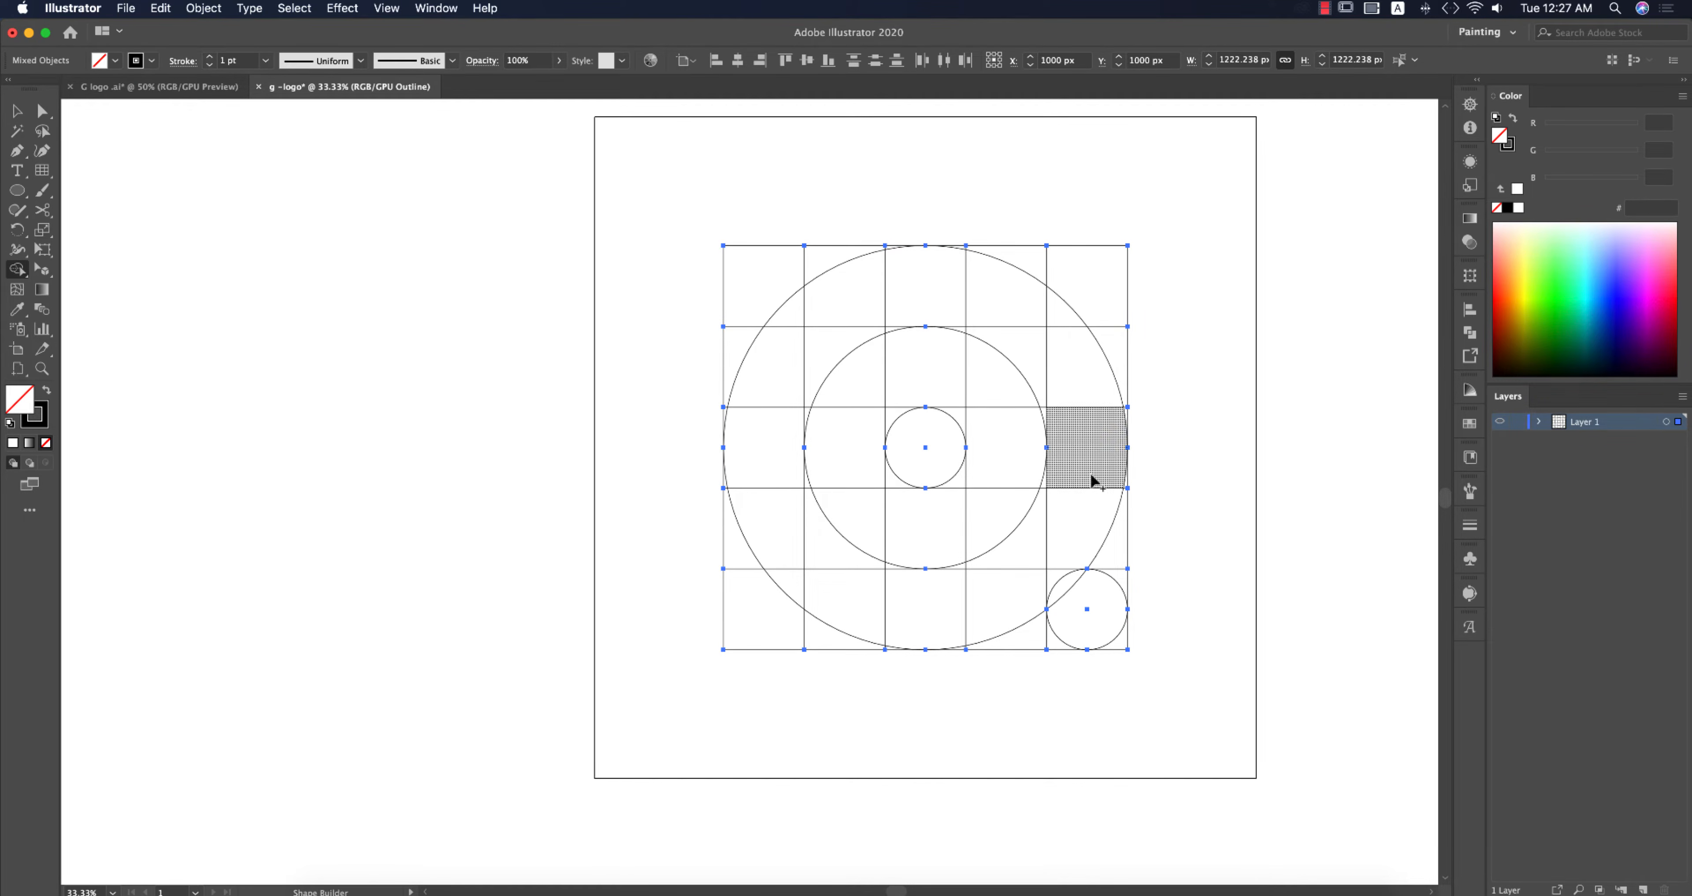
key("super+y")
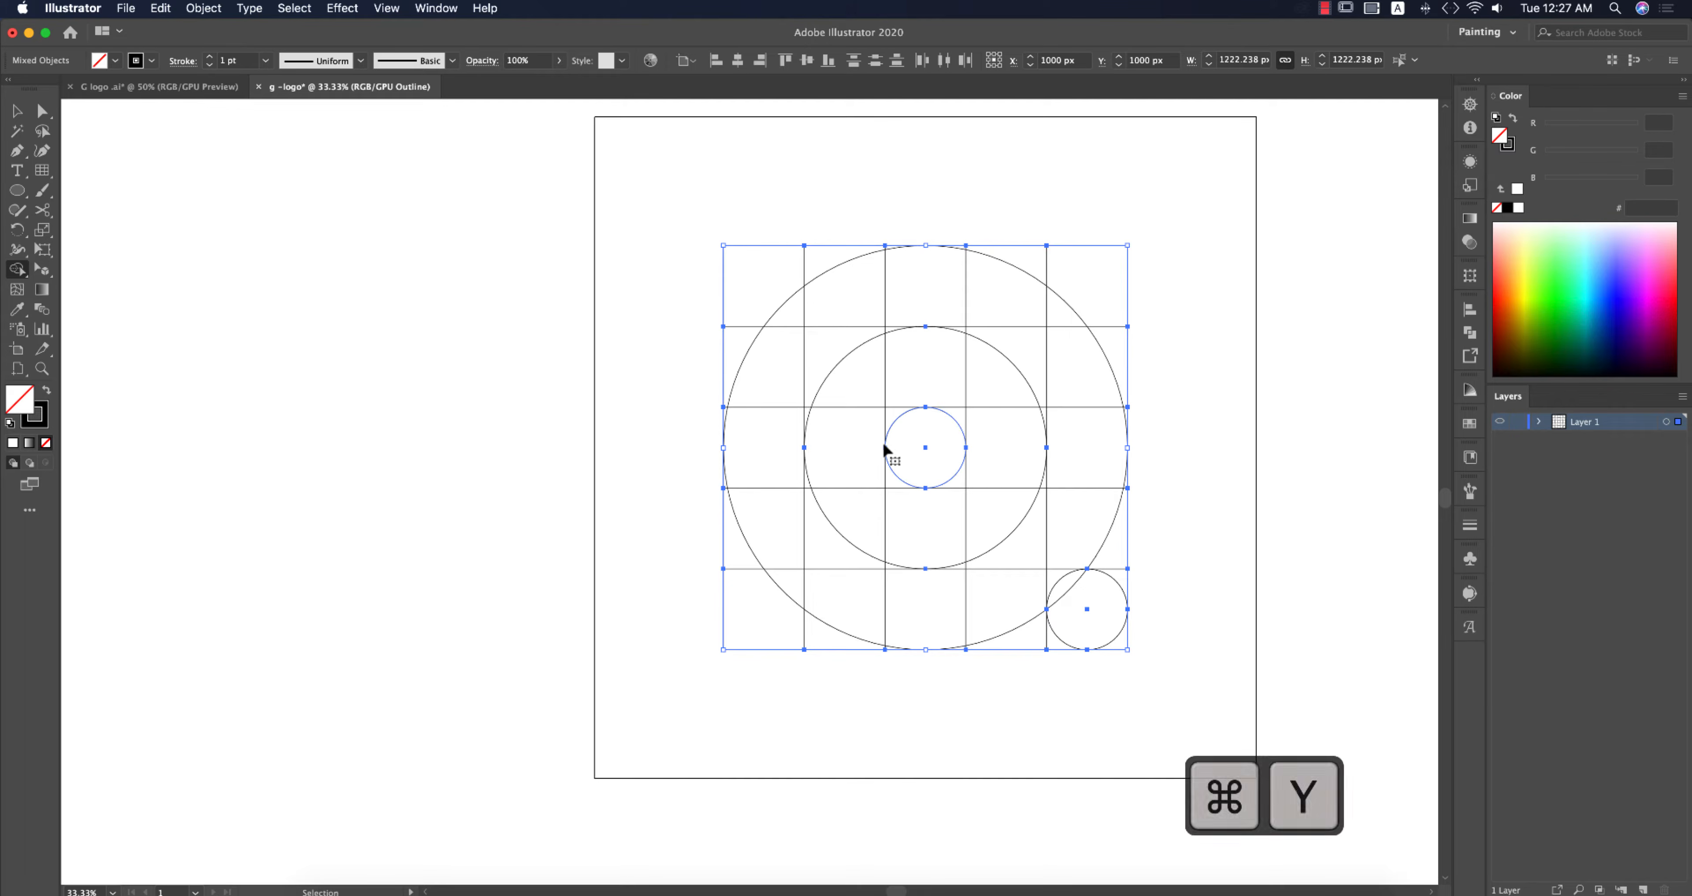
left_click(152, 60)
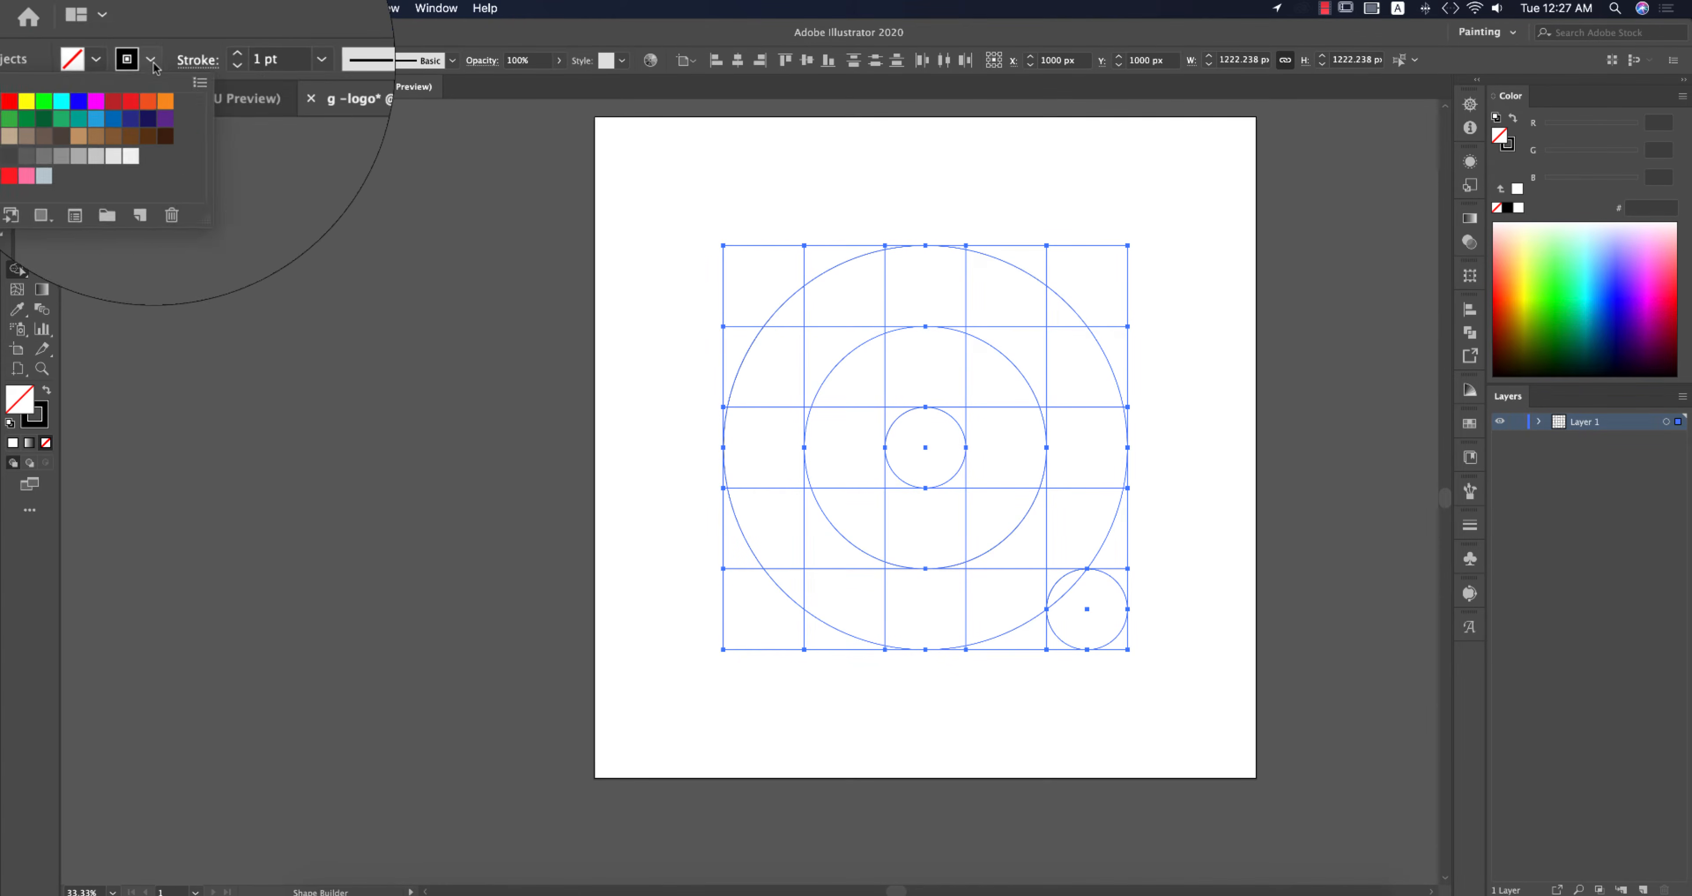
left_click(15, 88)
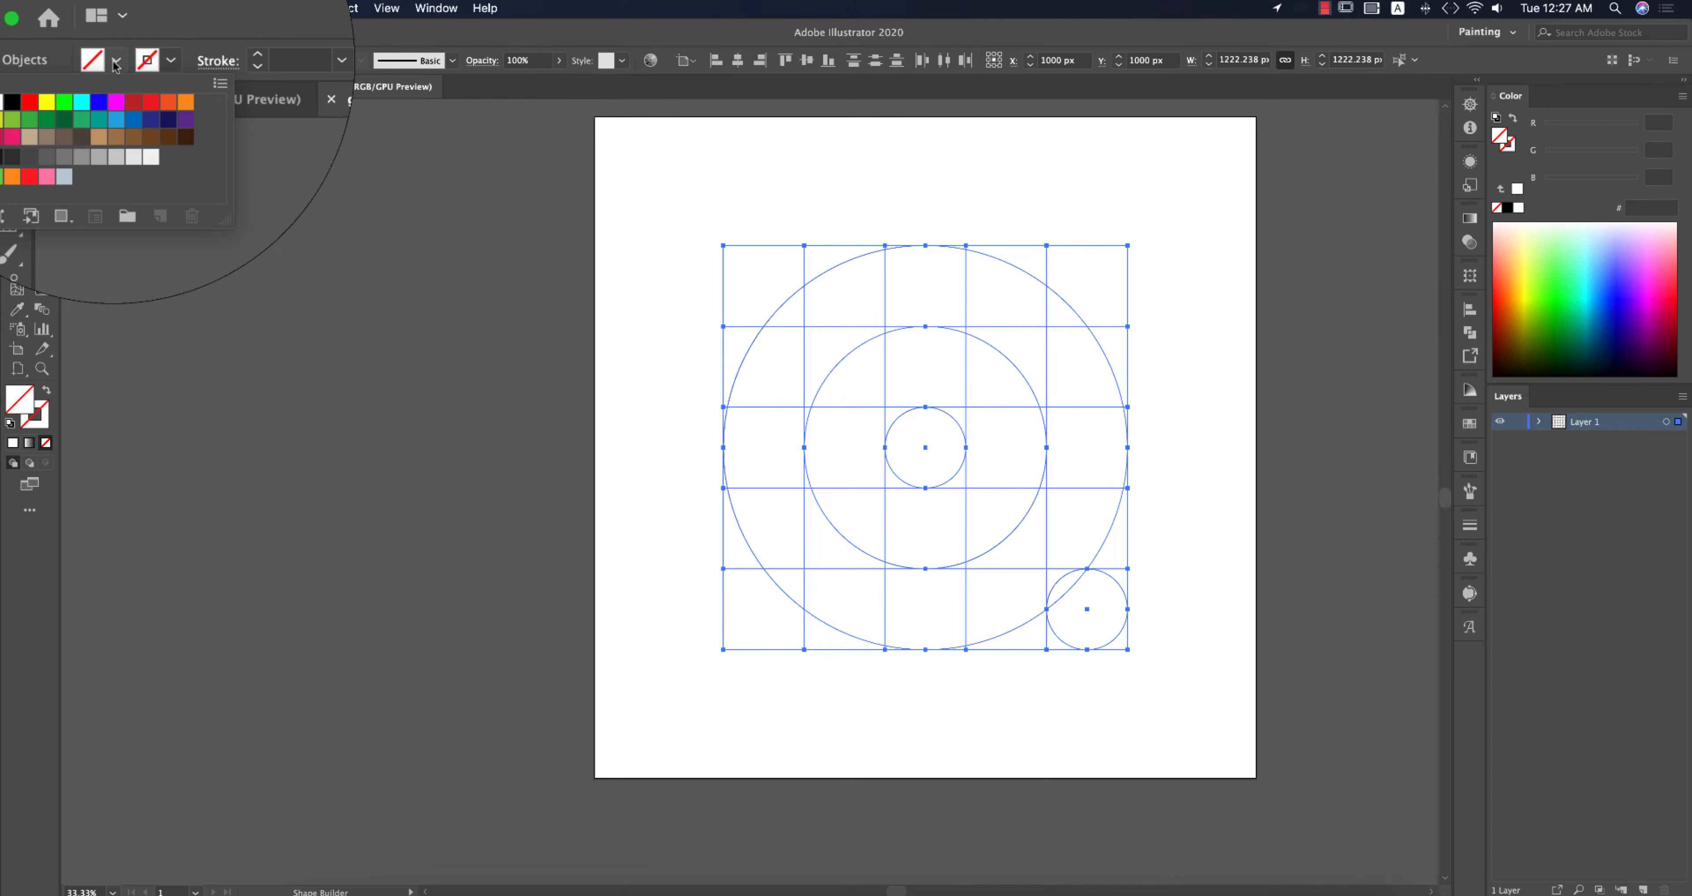
left_click(115, 63)
left_click(115, 63)
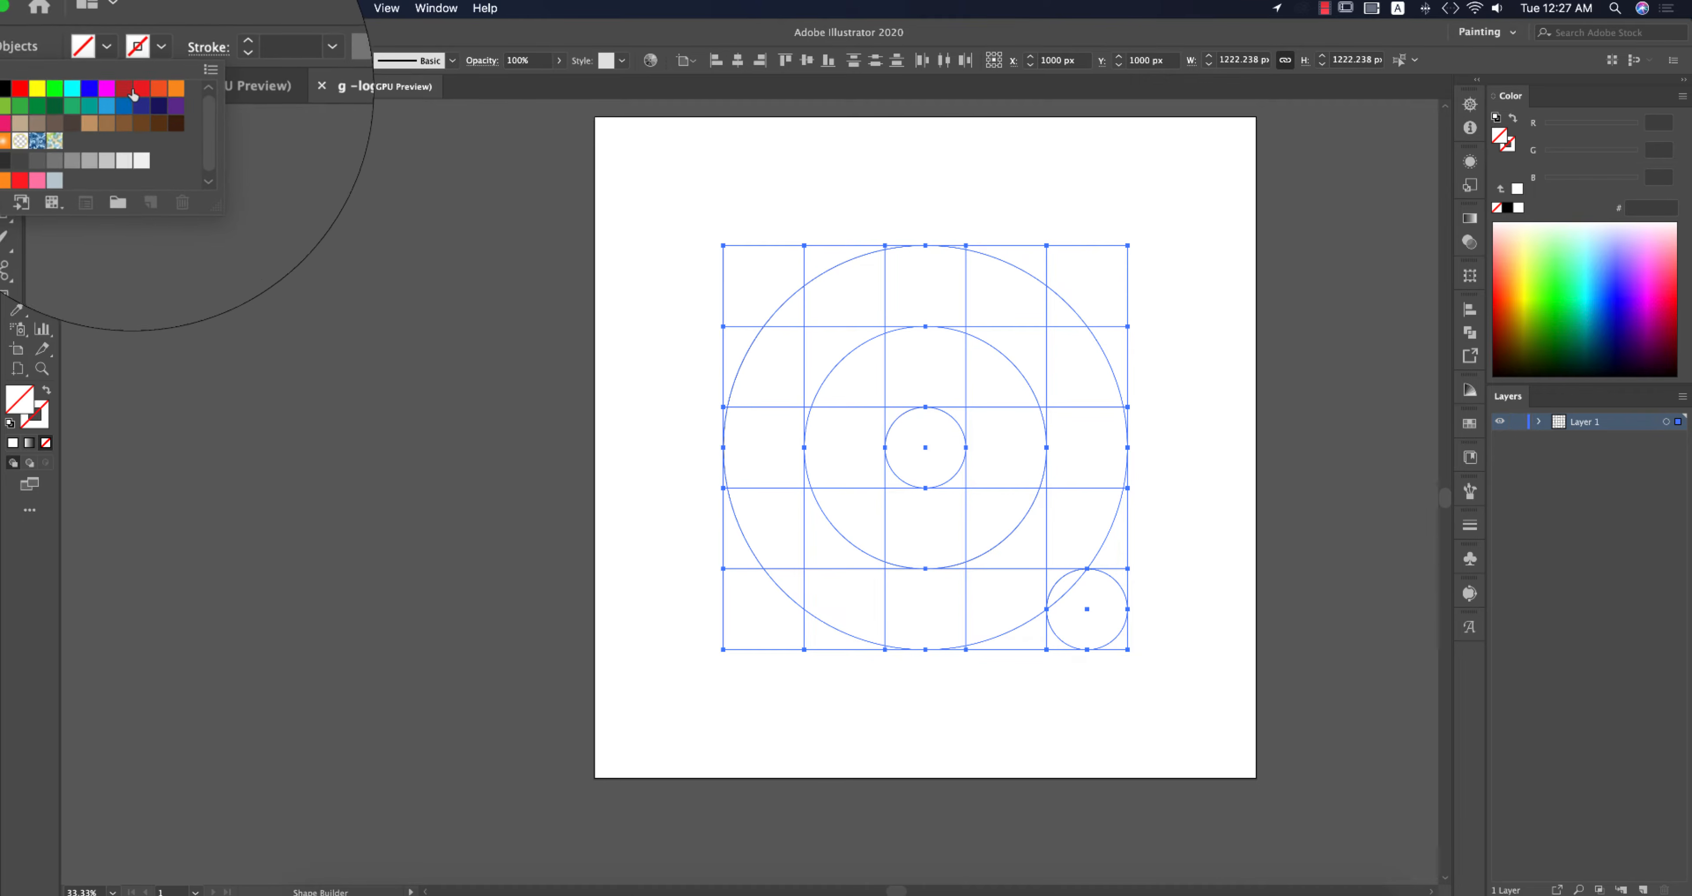
left_click(162, 88)
Step: Merge the top-centre column cells, including the slivers under the outer arc, into one orange shape with Shape Builder
left_click(932, 276)
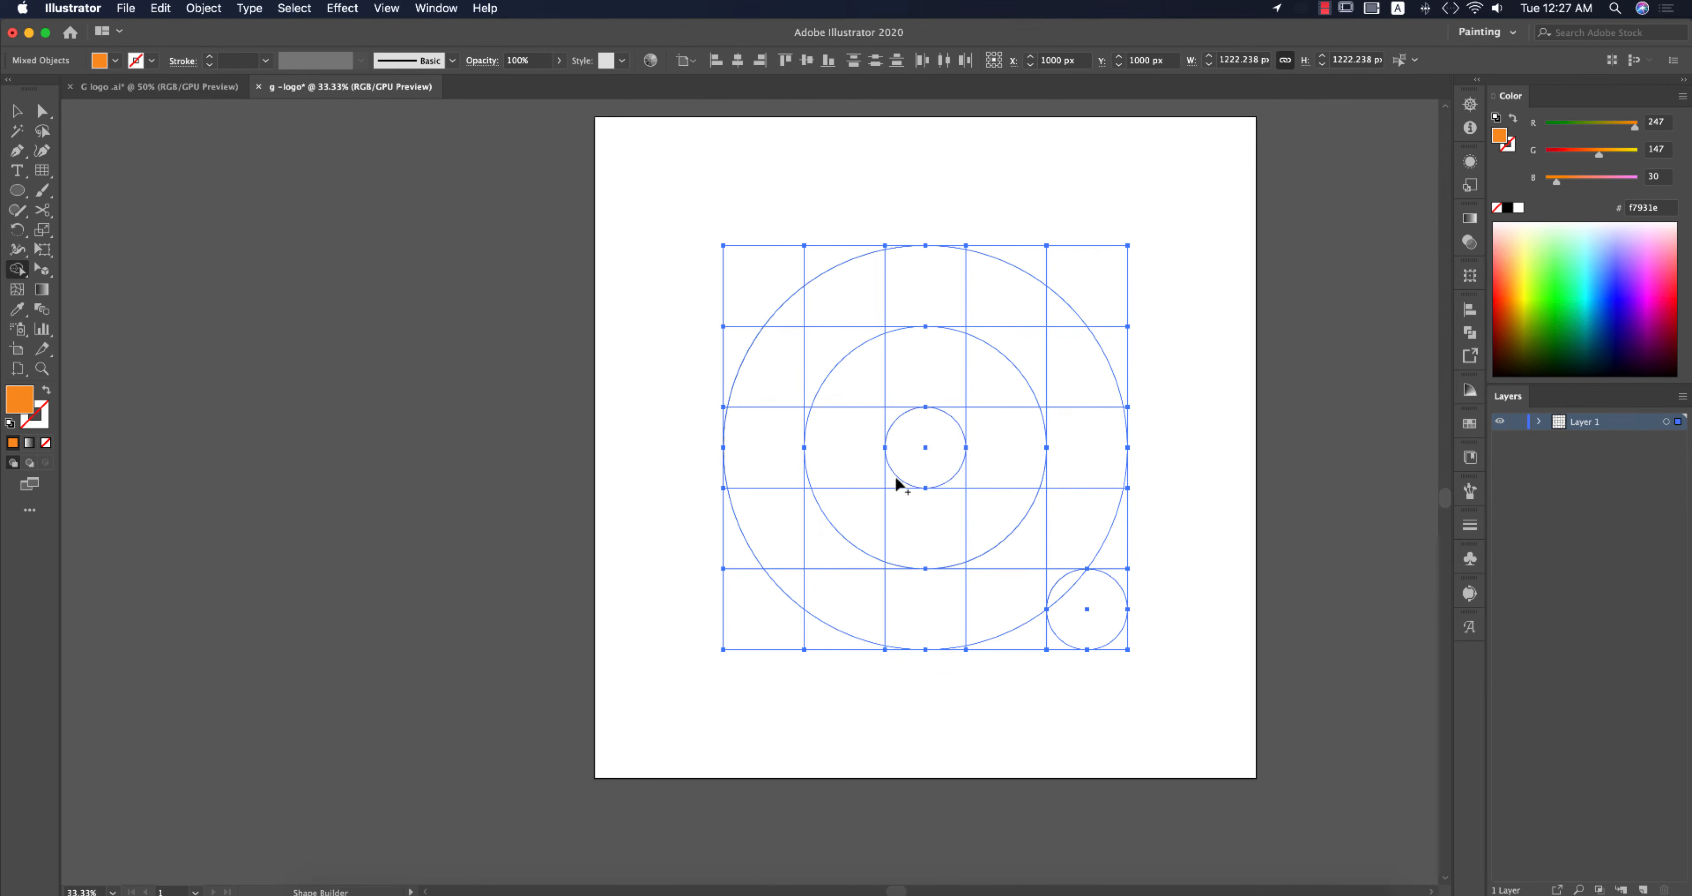
mouse_move(895, 474)
left_mouse_down()
mouse_move(903, 419)
mouse_move(933, 425)
mouse_move(946, 403)
mouse_move(933, 283)
mouse_move(933, 336)
left_mouse_up()
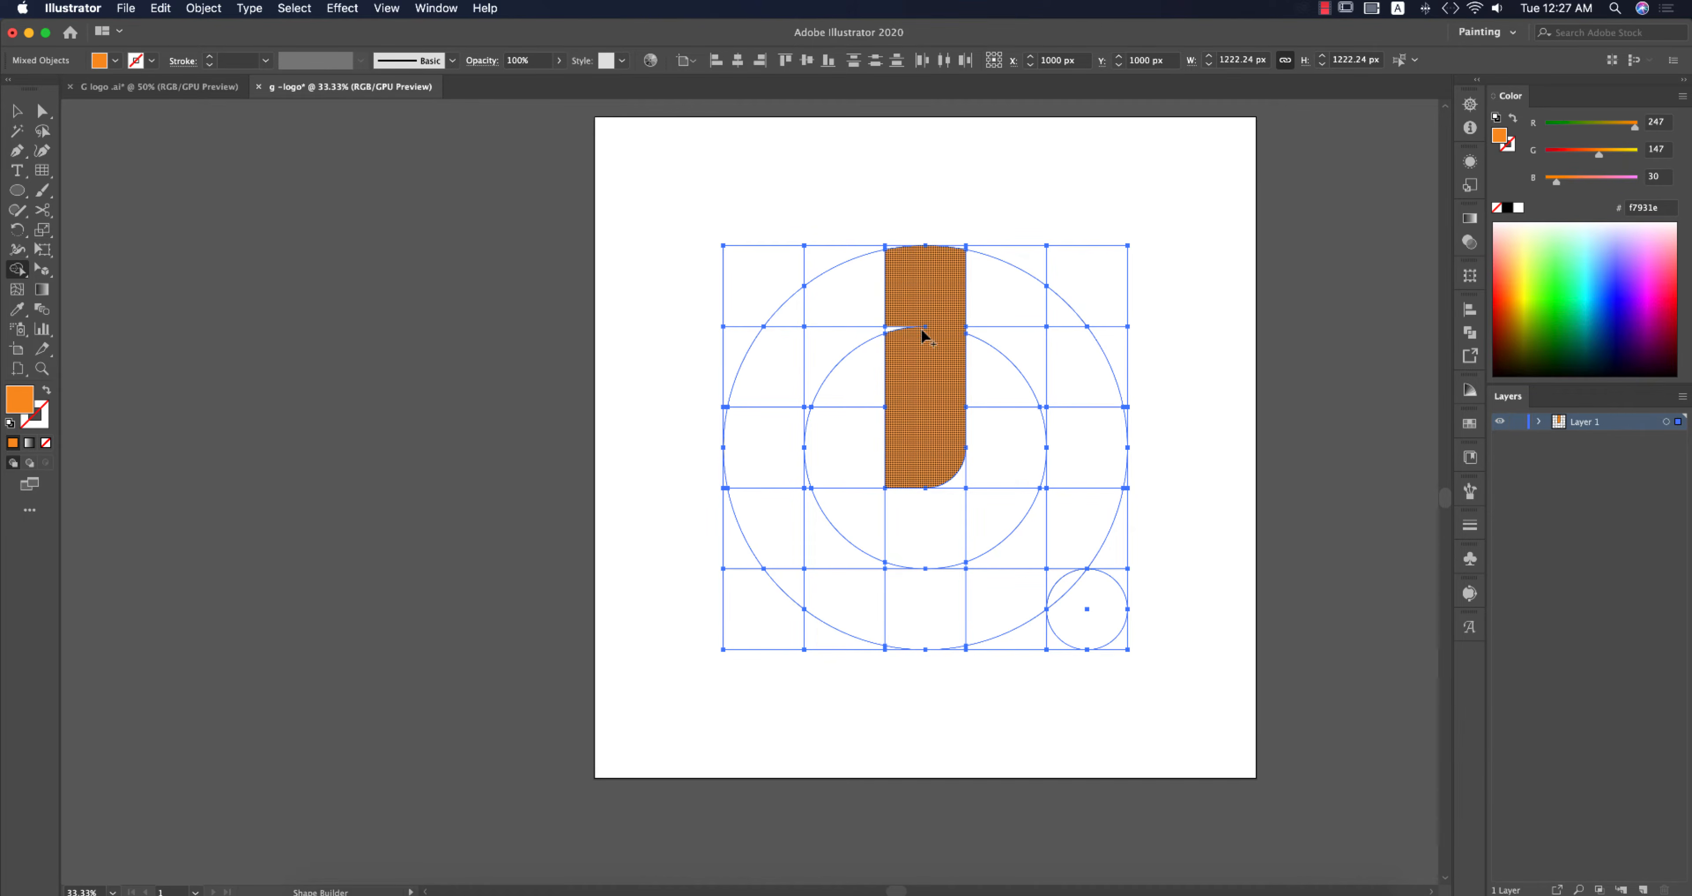
scroll(920, 335, "up", 1)
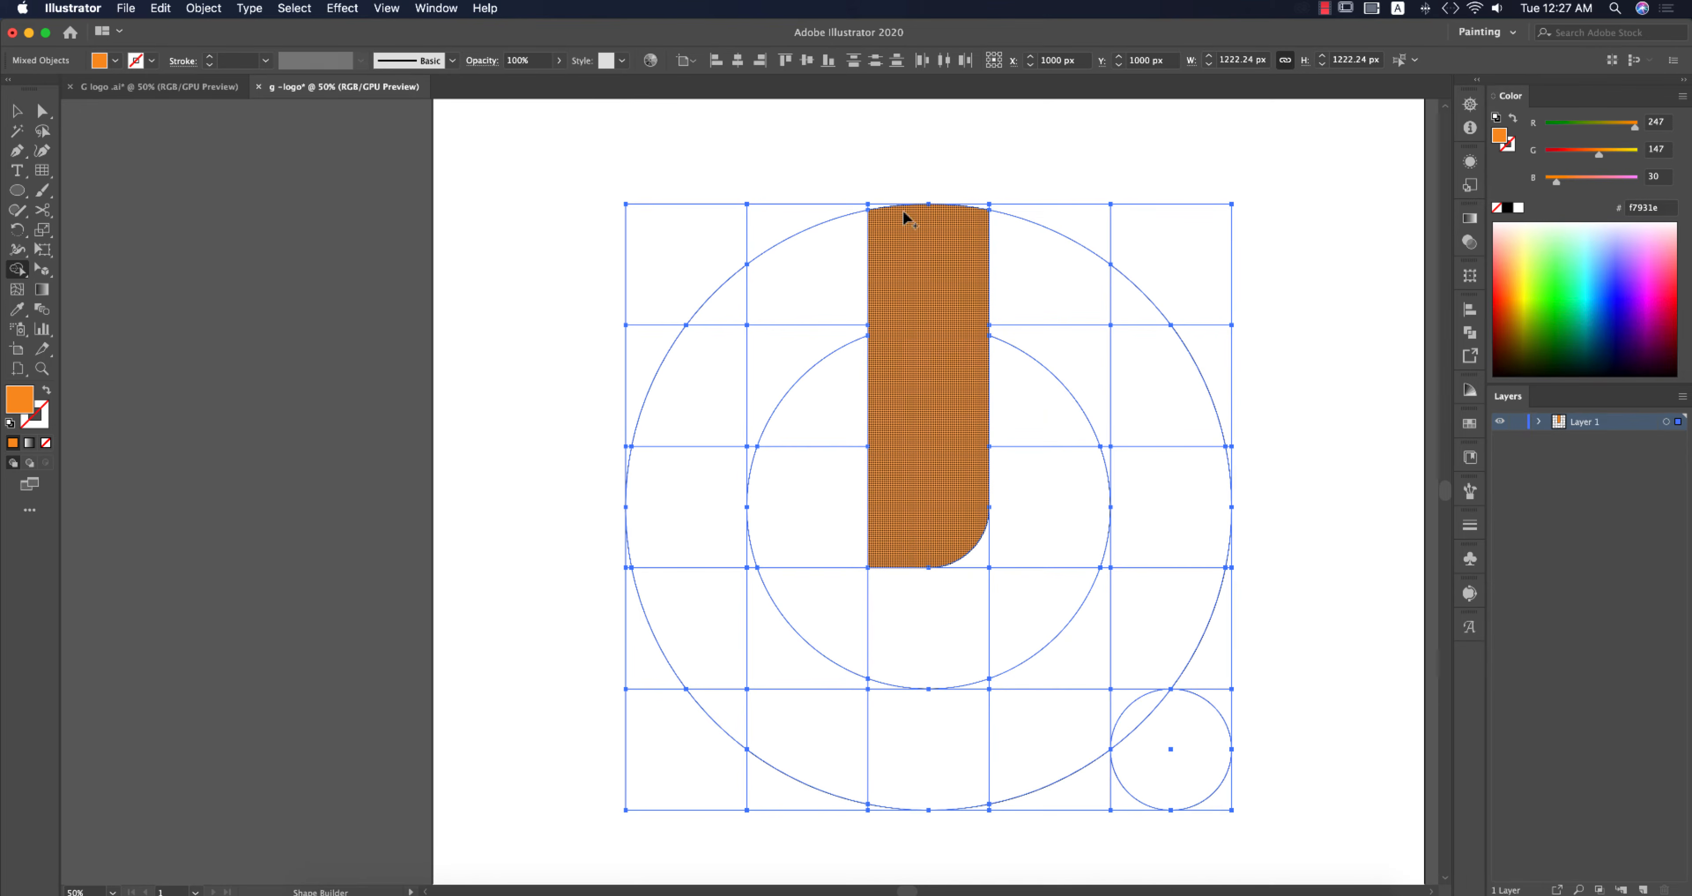
scroll(913, 210, "up", 3)
left_click(979, 208)
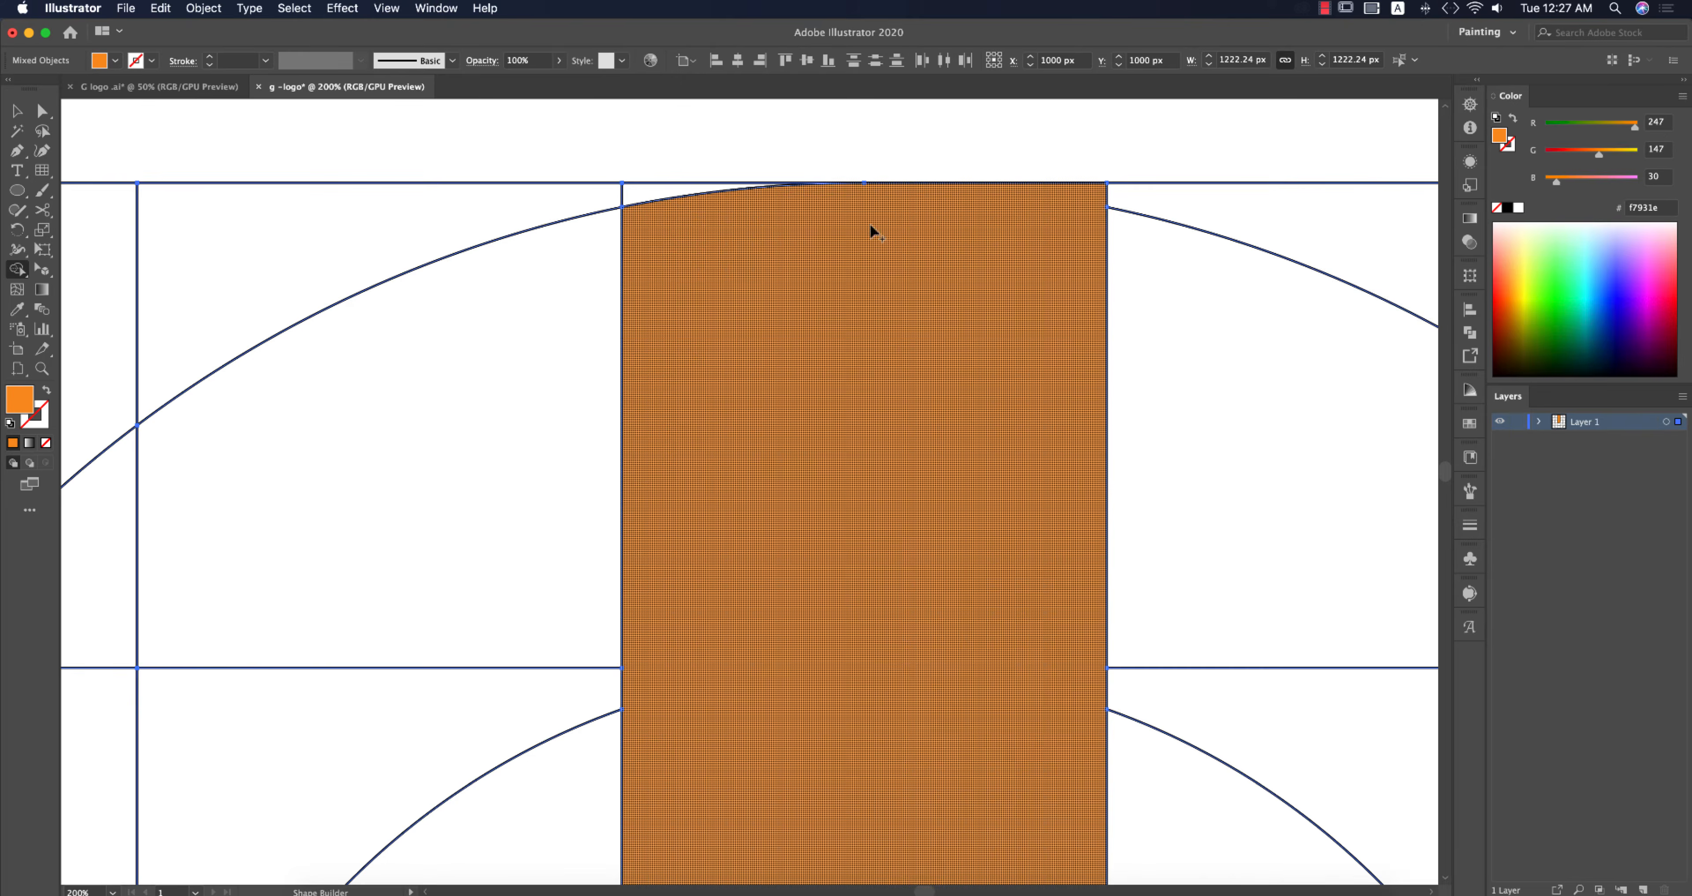
left_click(665, 191)
Step: Extend the orange shape across the top-left cells of the grid
scroll(817, 312, "down", 2)
mouse_move(751, 323)
left_mouse_down()
mouse_move(684, 310)
mouse_move(679, 269)
mouse_move(508, 283)
mouse_move(404, 338)
left_mouse_up()
left_click_drag(392, 398, 624, 294)
left_click_drag(723, 337, 613, 339)
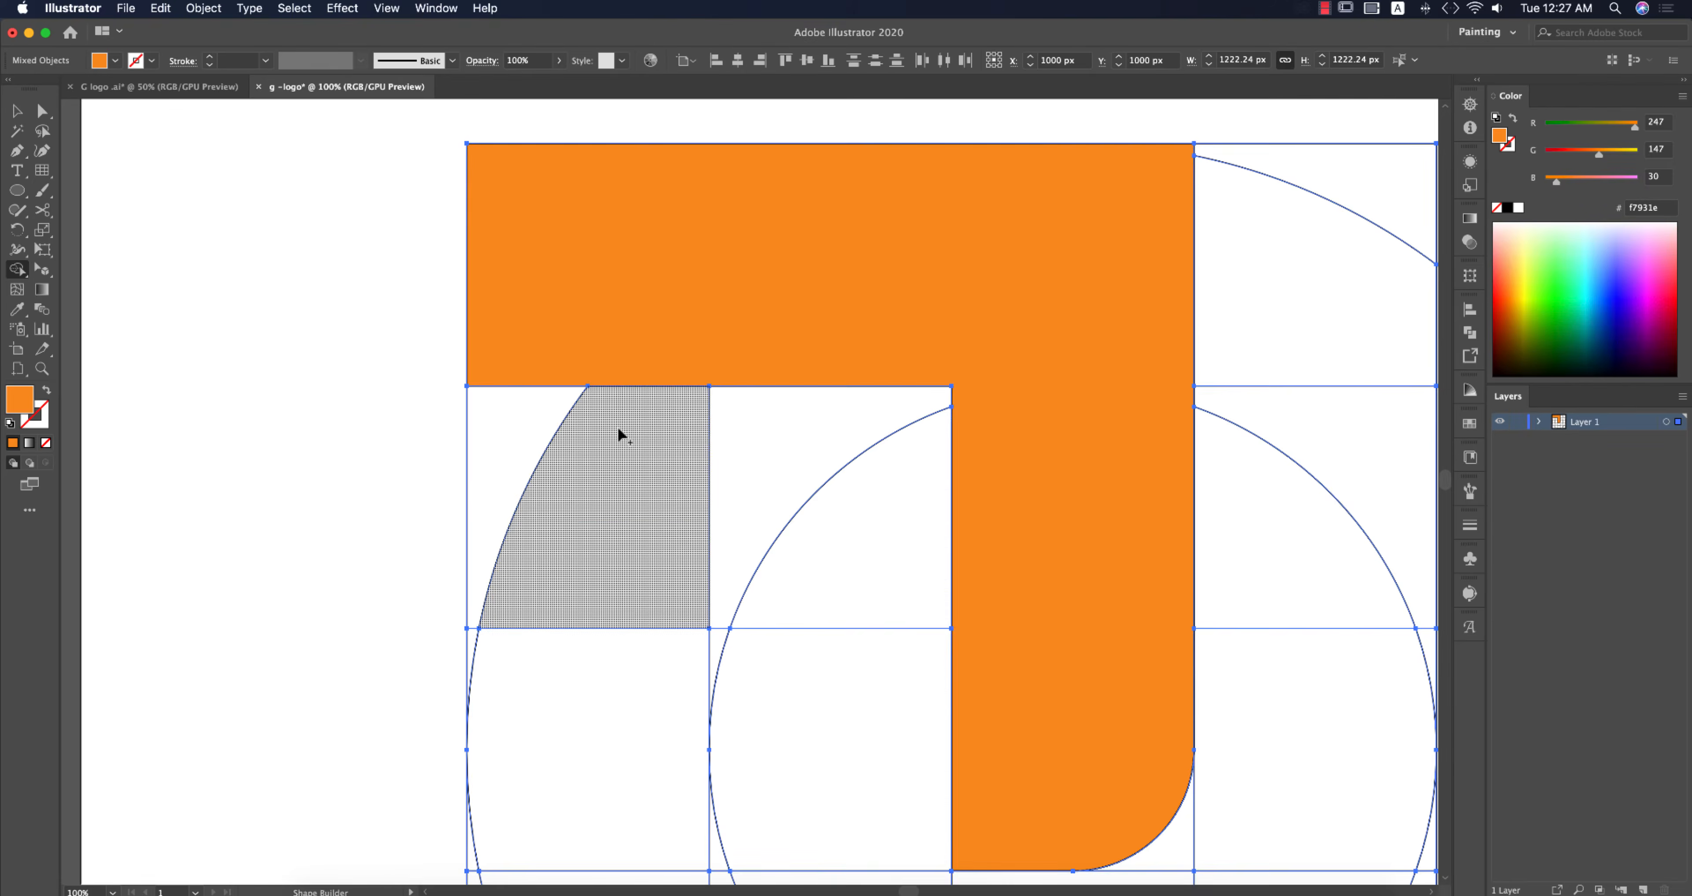
Step: Extend the orange shape down the left column between the outer and middle circles
scroll(630, 368, "down", 4)
left_click_drag(579, 247, 663, 336)
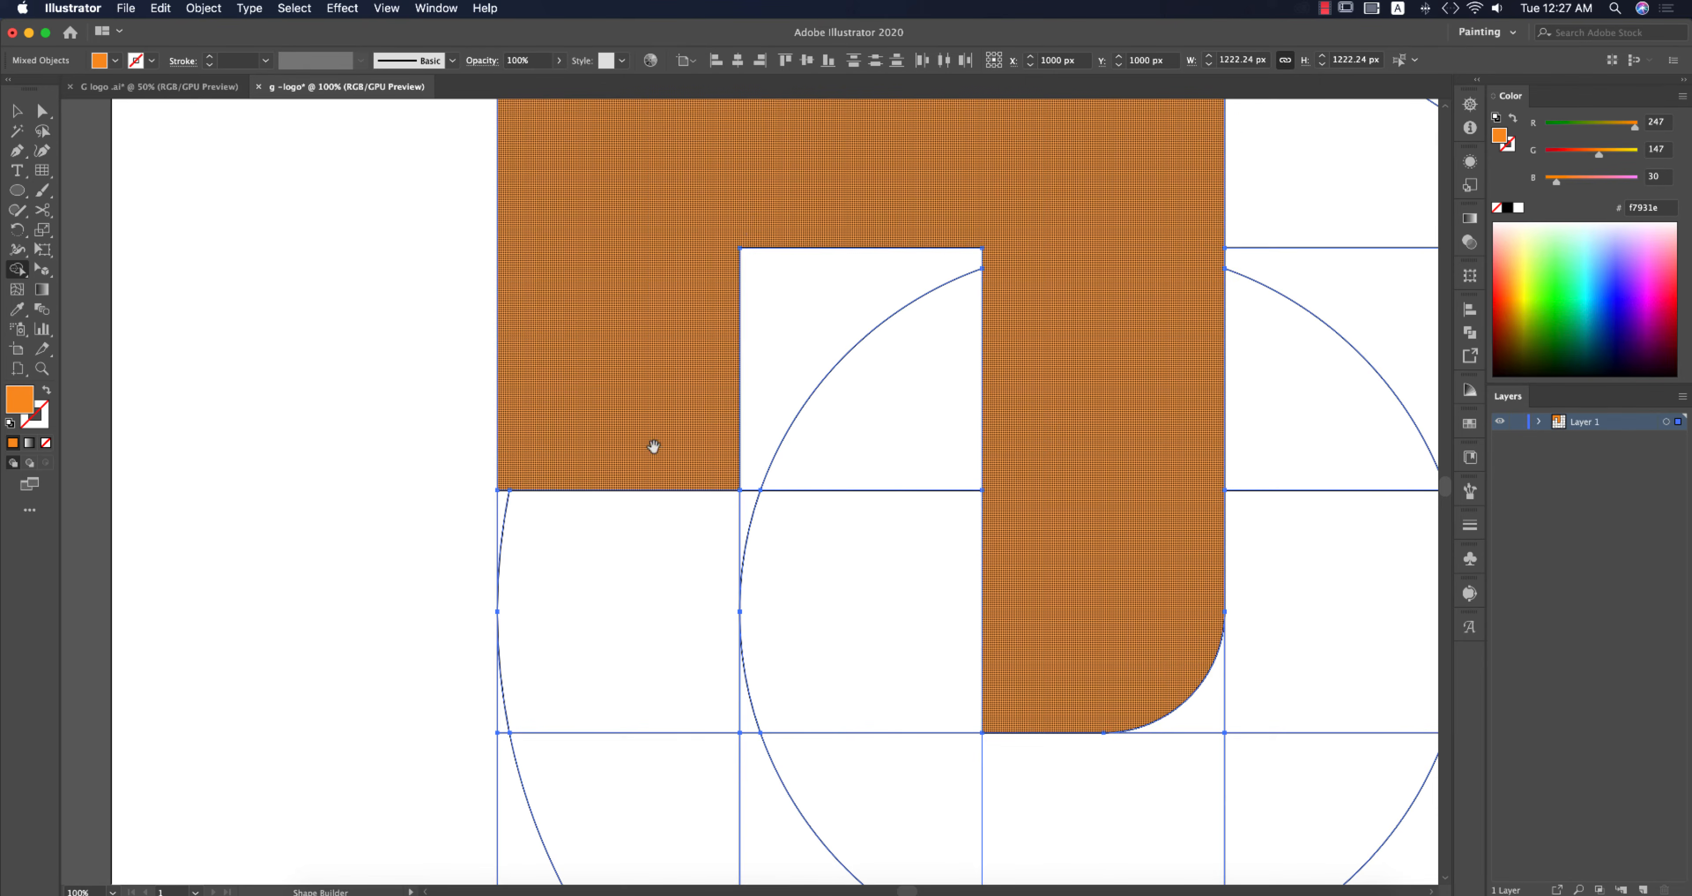
left_click_drag(655, 446, 680, 314)
left_click(548, 368)
Step: Add the lower-left arc band between the outer and middle circles to the orange shape
scroll(706, 464, "down", 5)
left_click_drag(712, 346, 753, 448)
left_click_drag(505, 358, 616, 533)
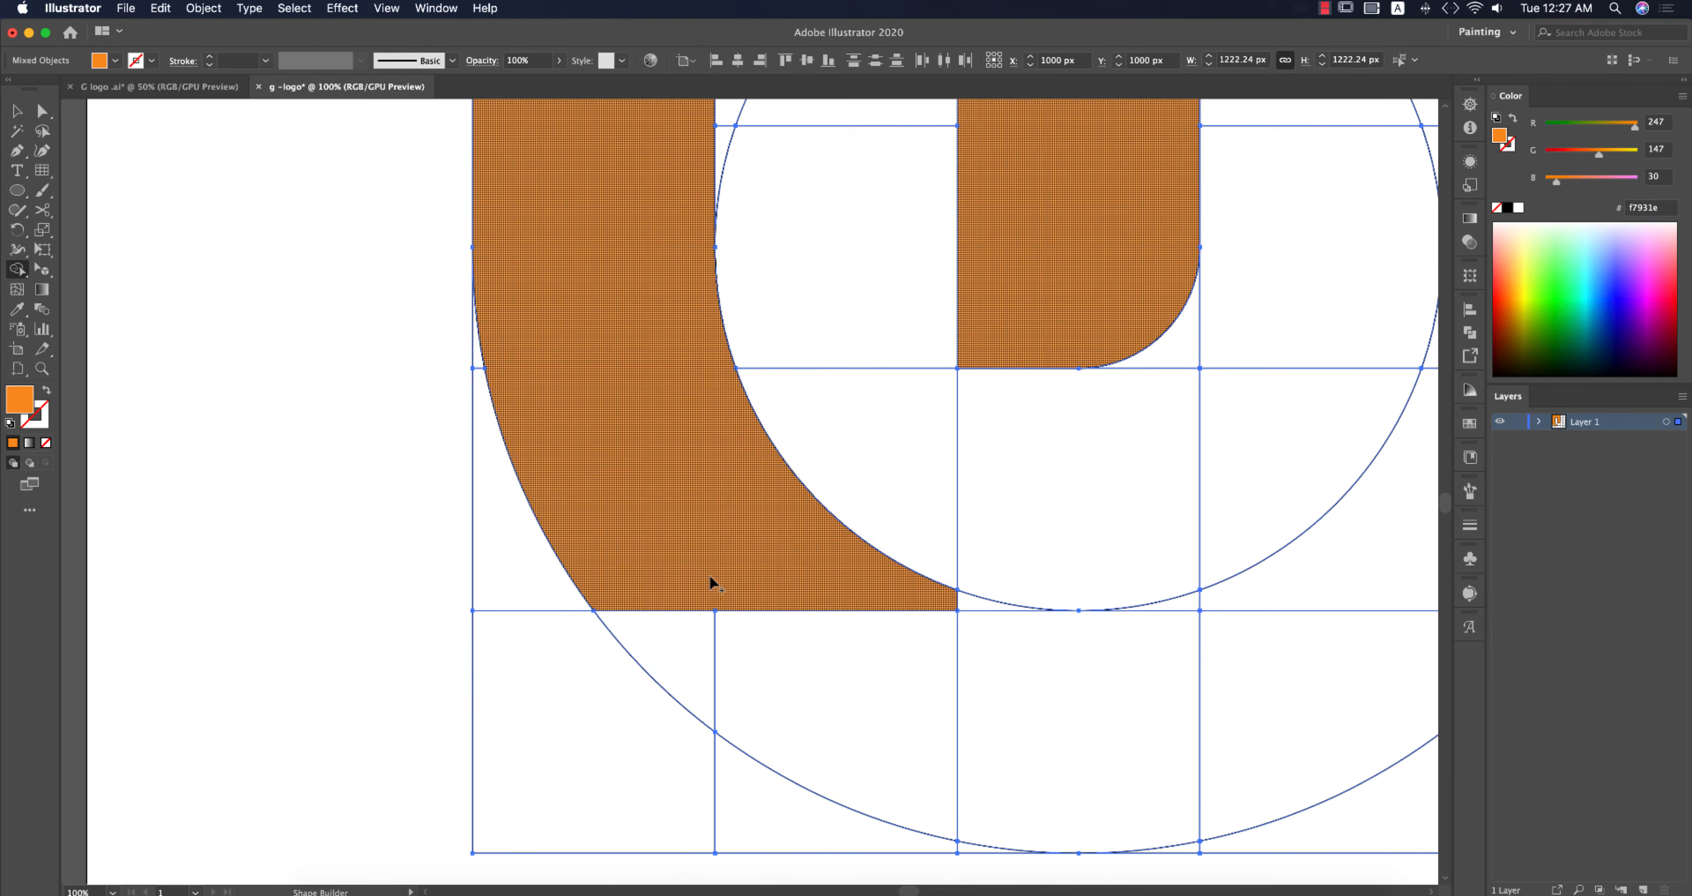
Step: Extend the arc band along the bottom into the centre-bottom cell, undoing a stray click
scroll(702, 578, "down", 3)
scroll(701, 578, "right", 3)
mouse_move(480, 420)
left_mouse_down()
mouse_move(597, 521)
mouse_move(634, 433)
left_mouse_up()
left_click_drag(741, 430, 791, 434)
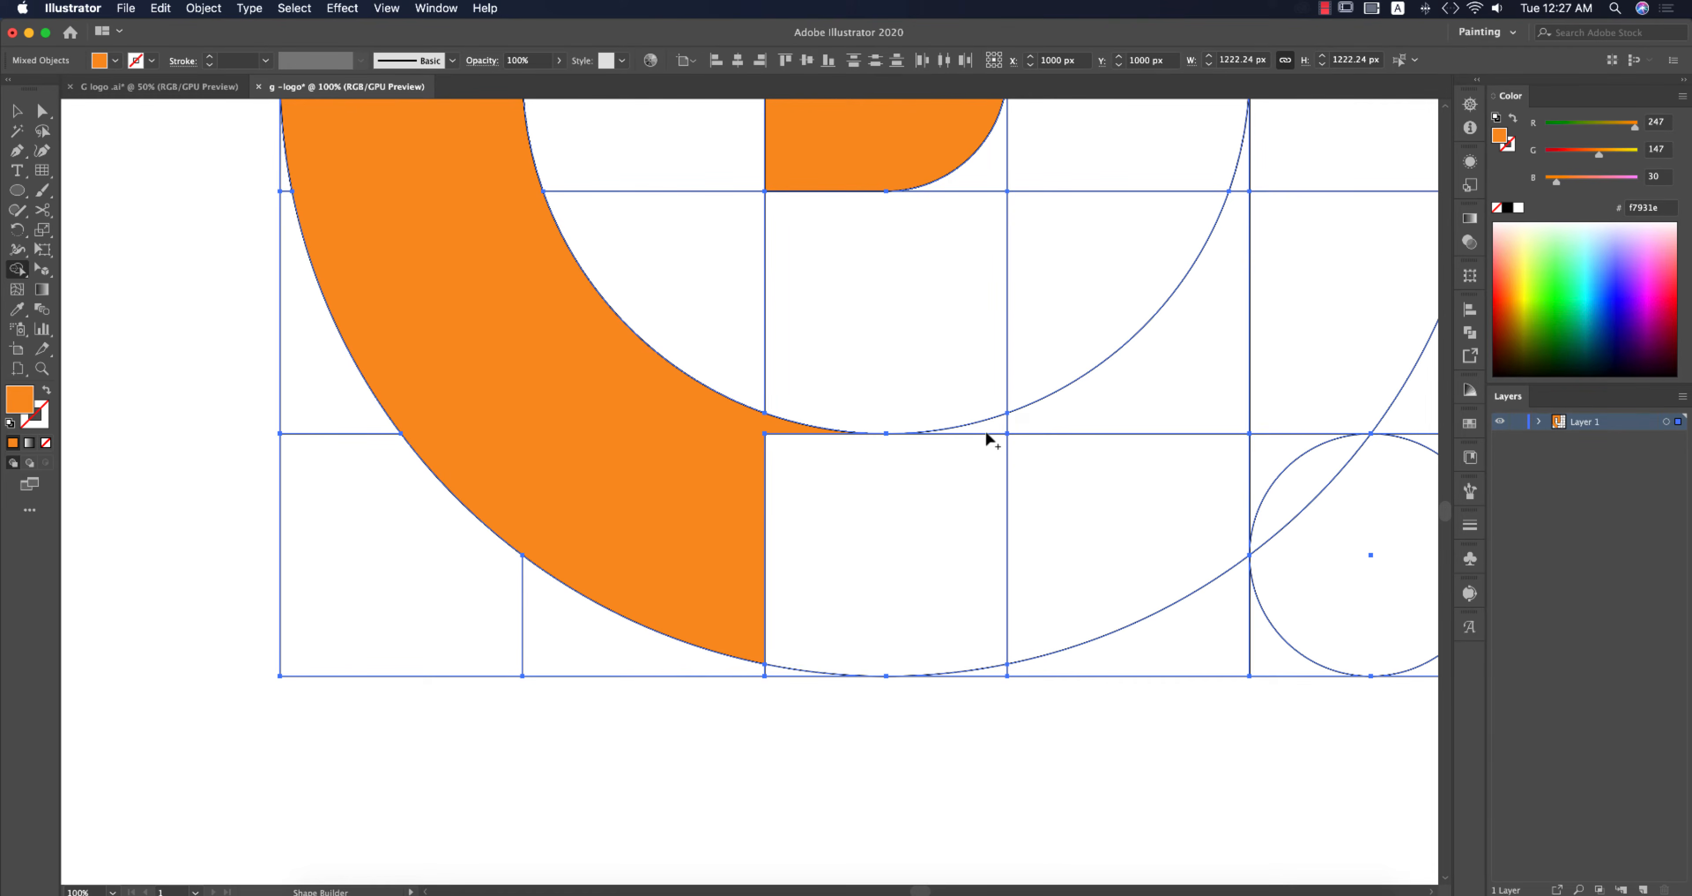
left_click_drag(992, 426, 973, 645)
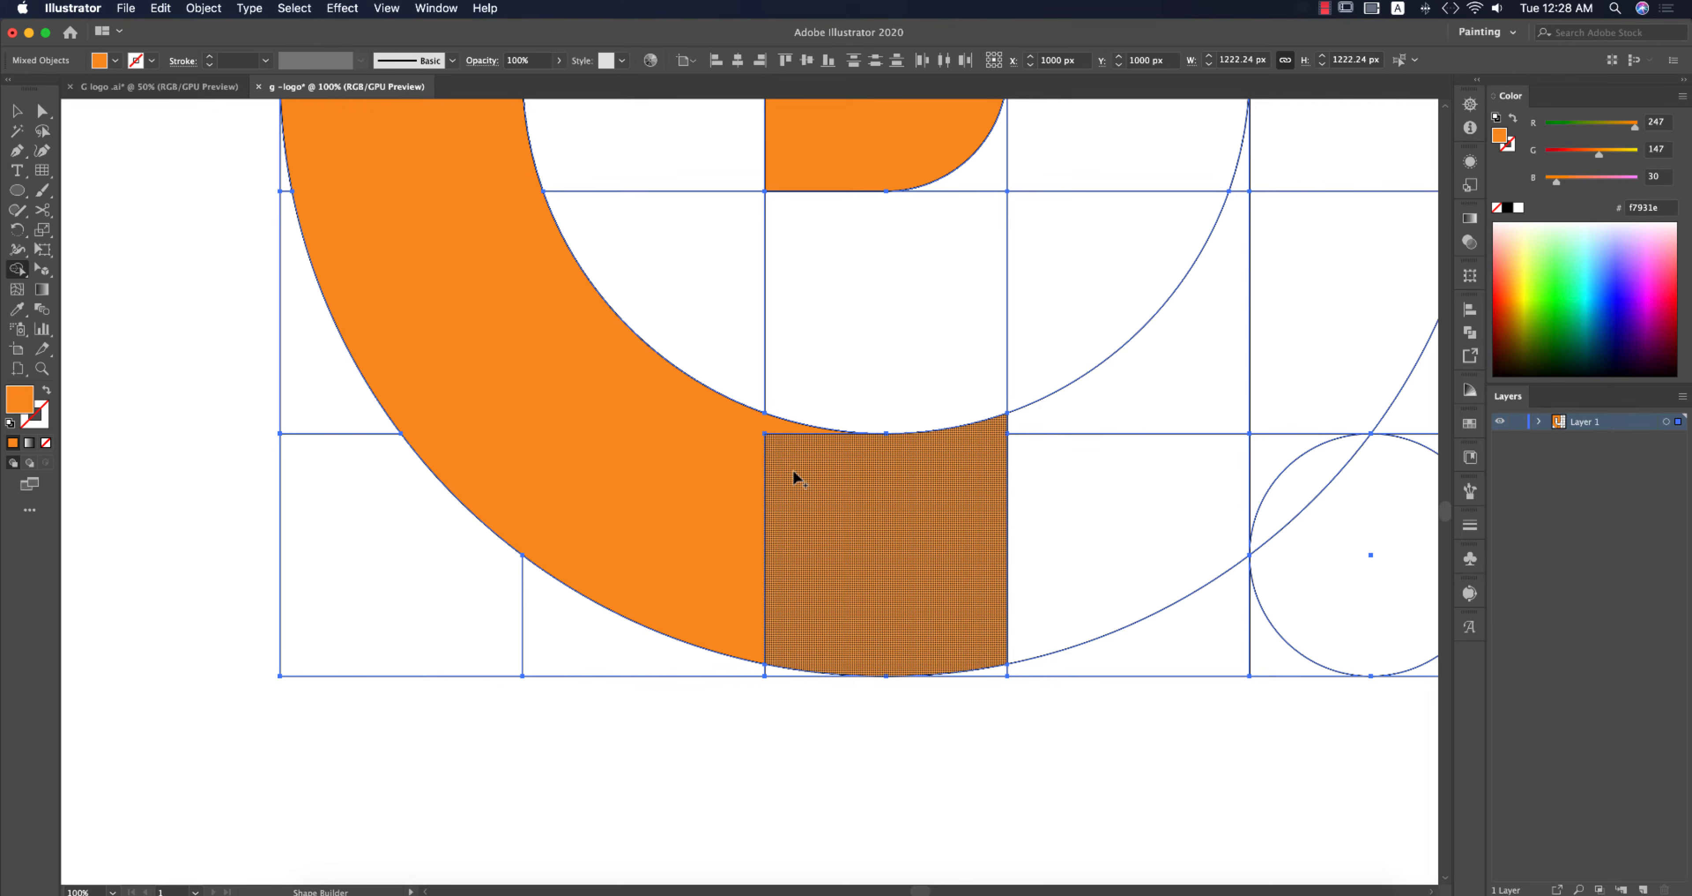
mouse_move(747, 439)
left_mouse_down()
mouse_move(877, 612)
mouse_move(932, 648)
left_mouse_up()
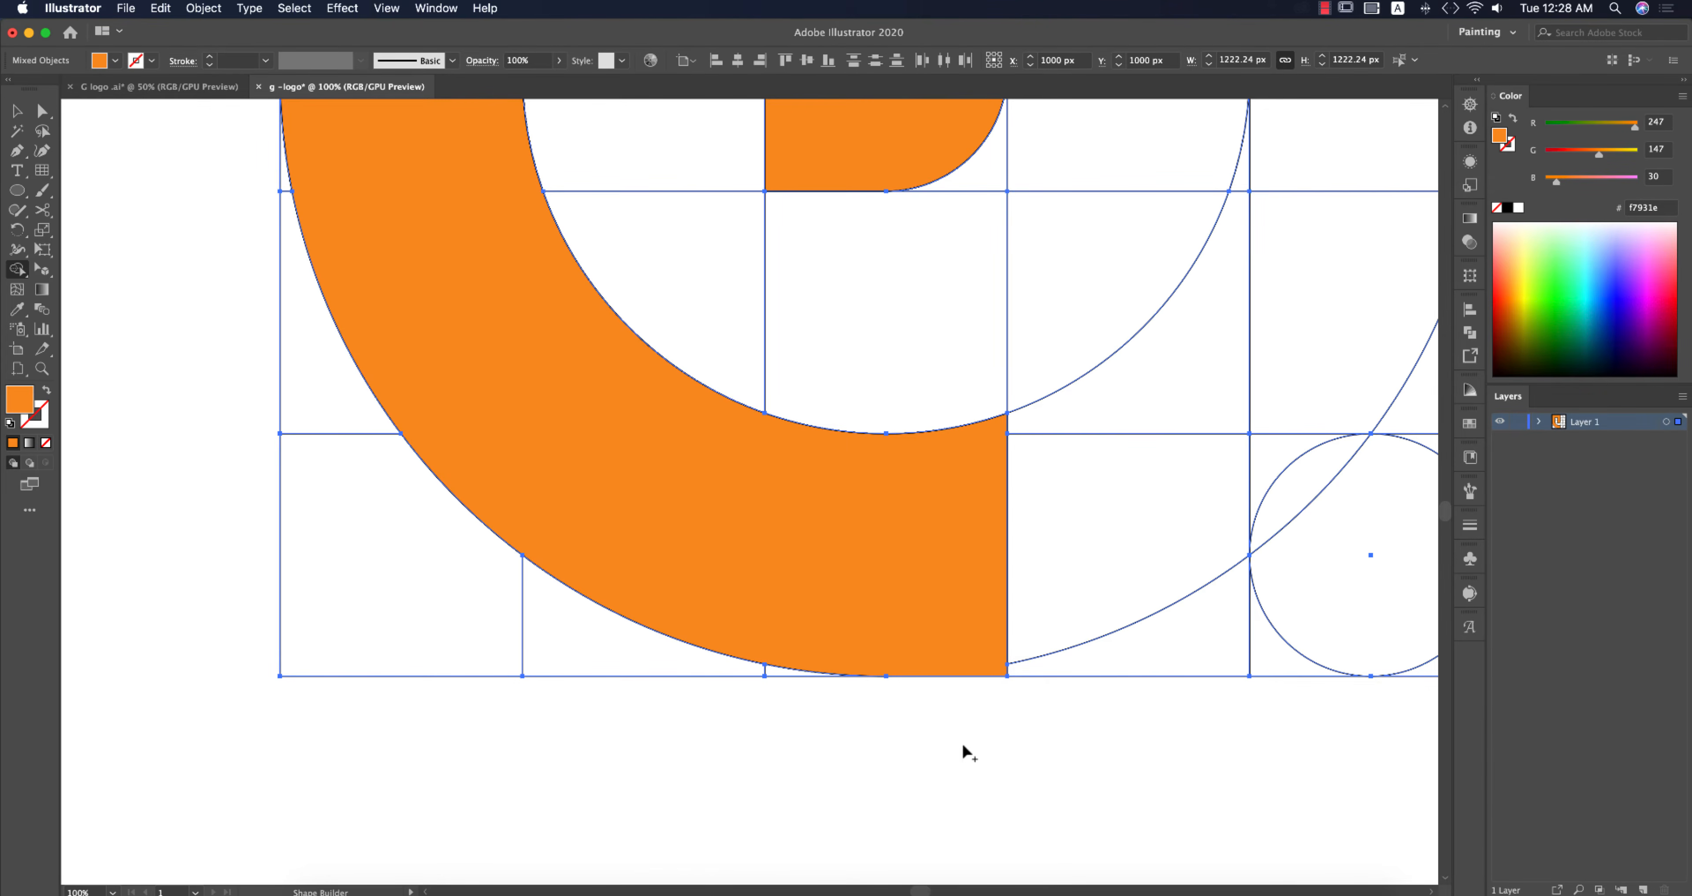
left_click(776, 675)
key("super+z")
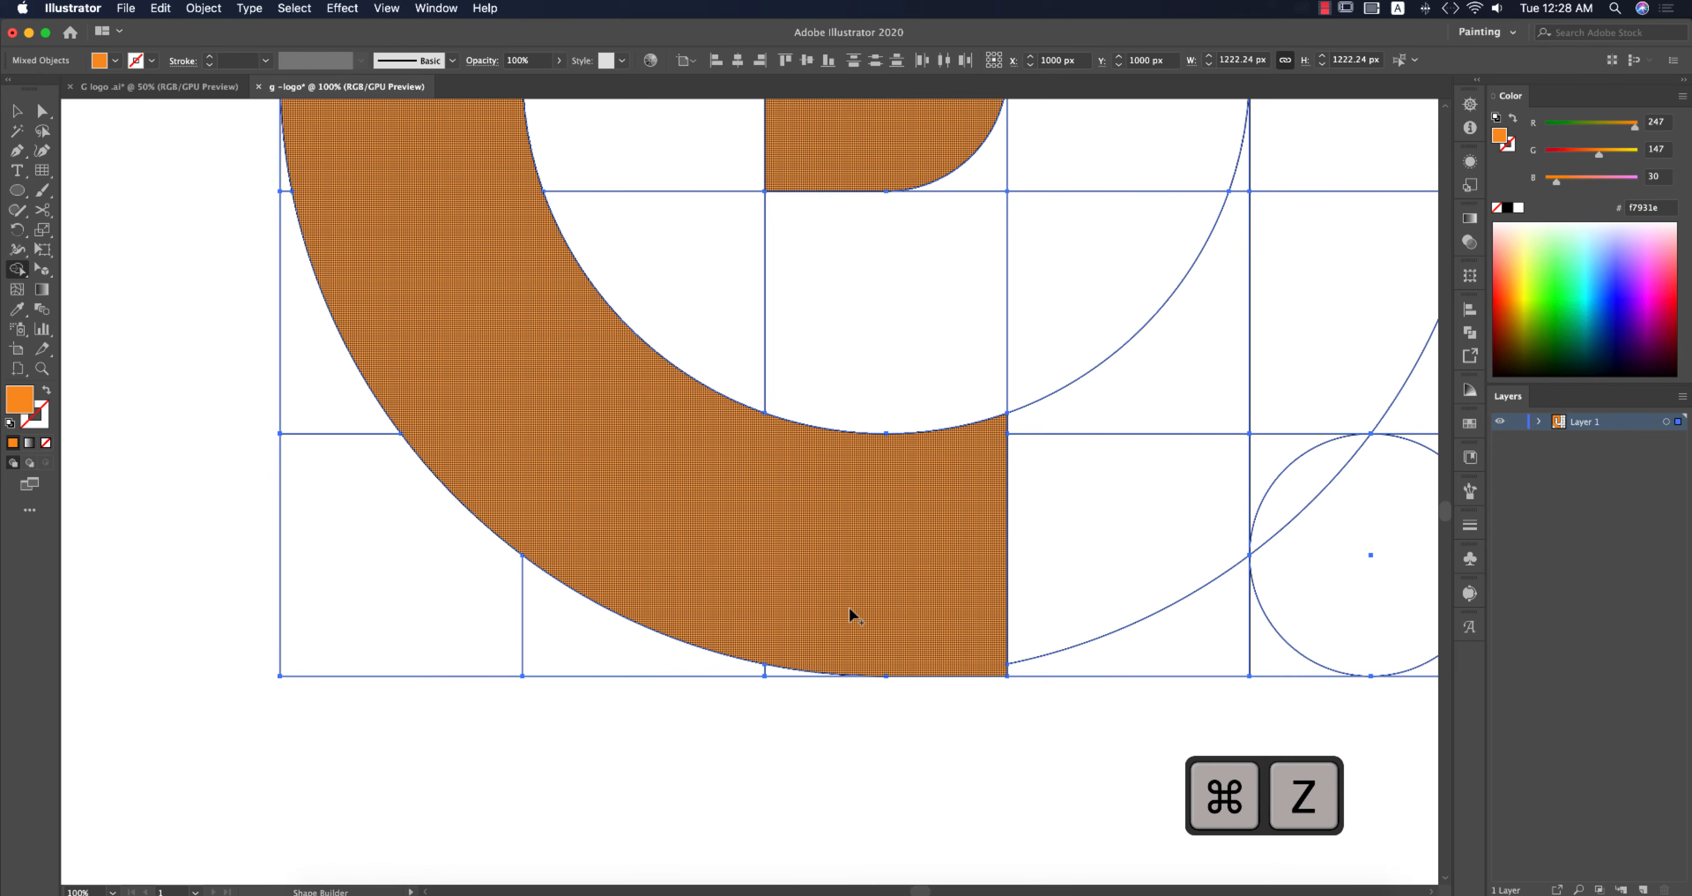
Step: Fill the small circle in the bottom-right cell orange with Shape Builder
scroll(869, 617, "down", 1)
left_click_drag(1081, 598, 945, 650)
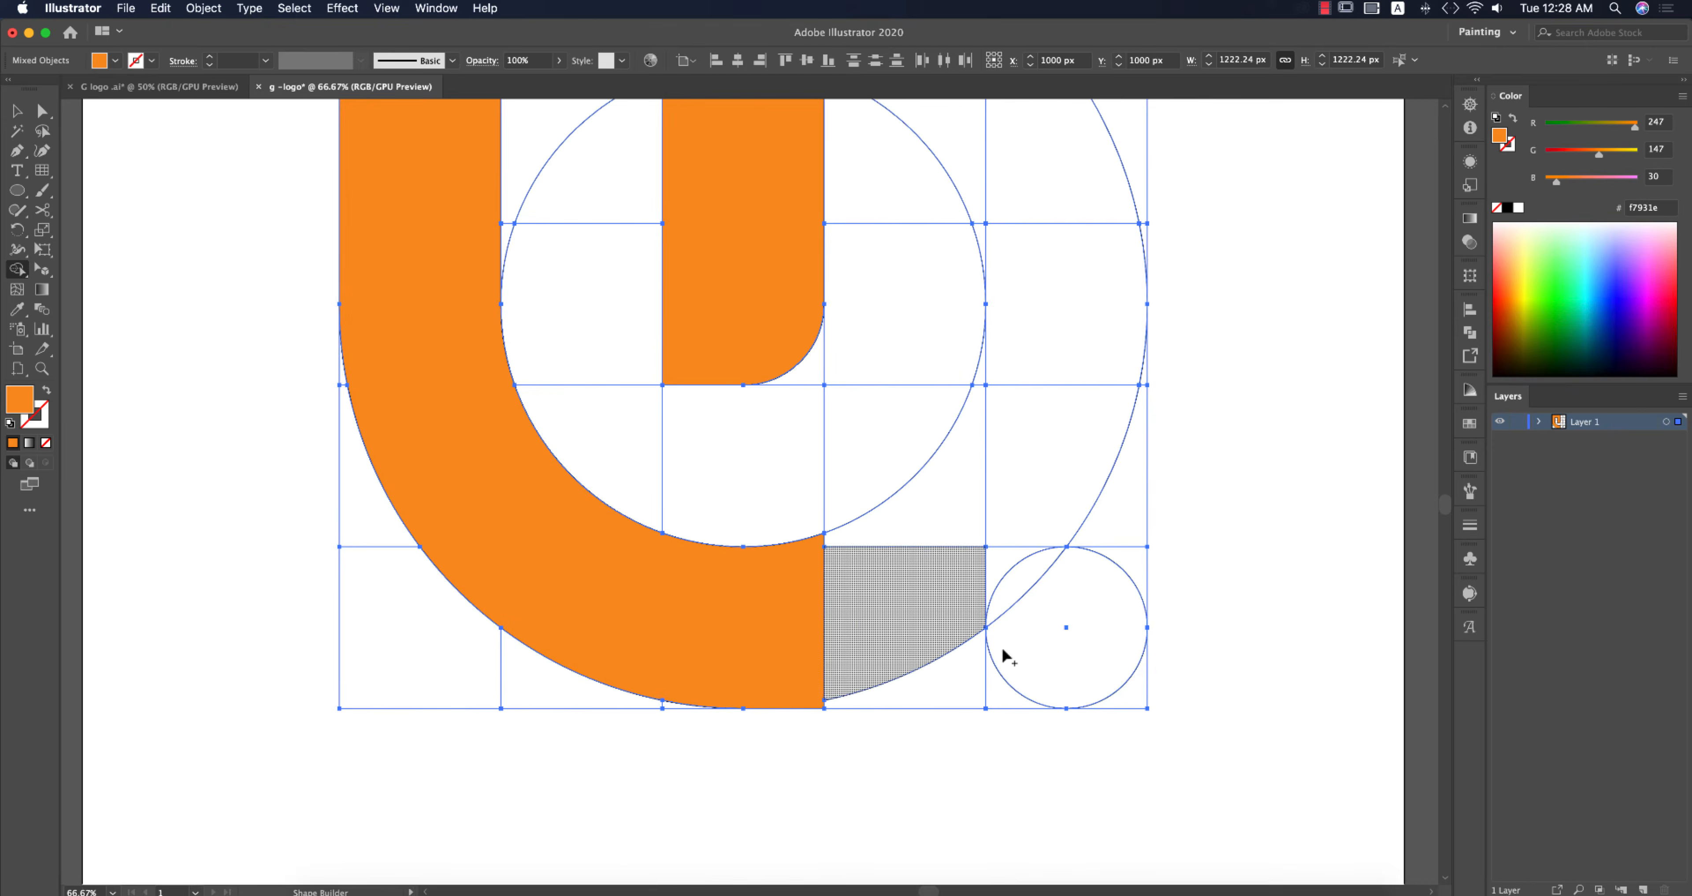
left_click(1070, 647)
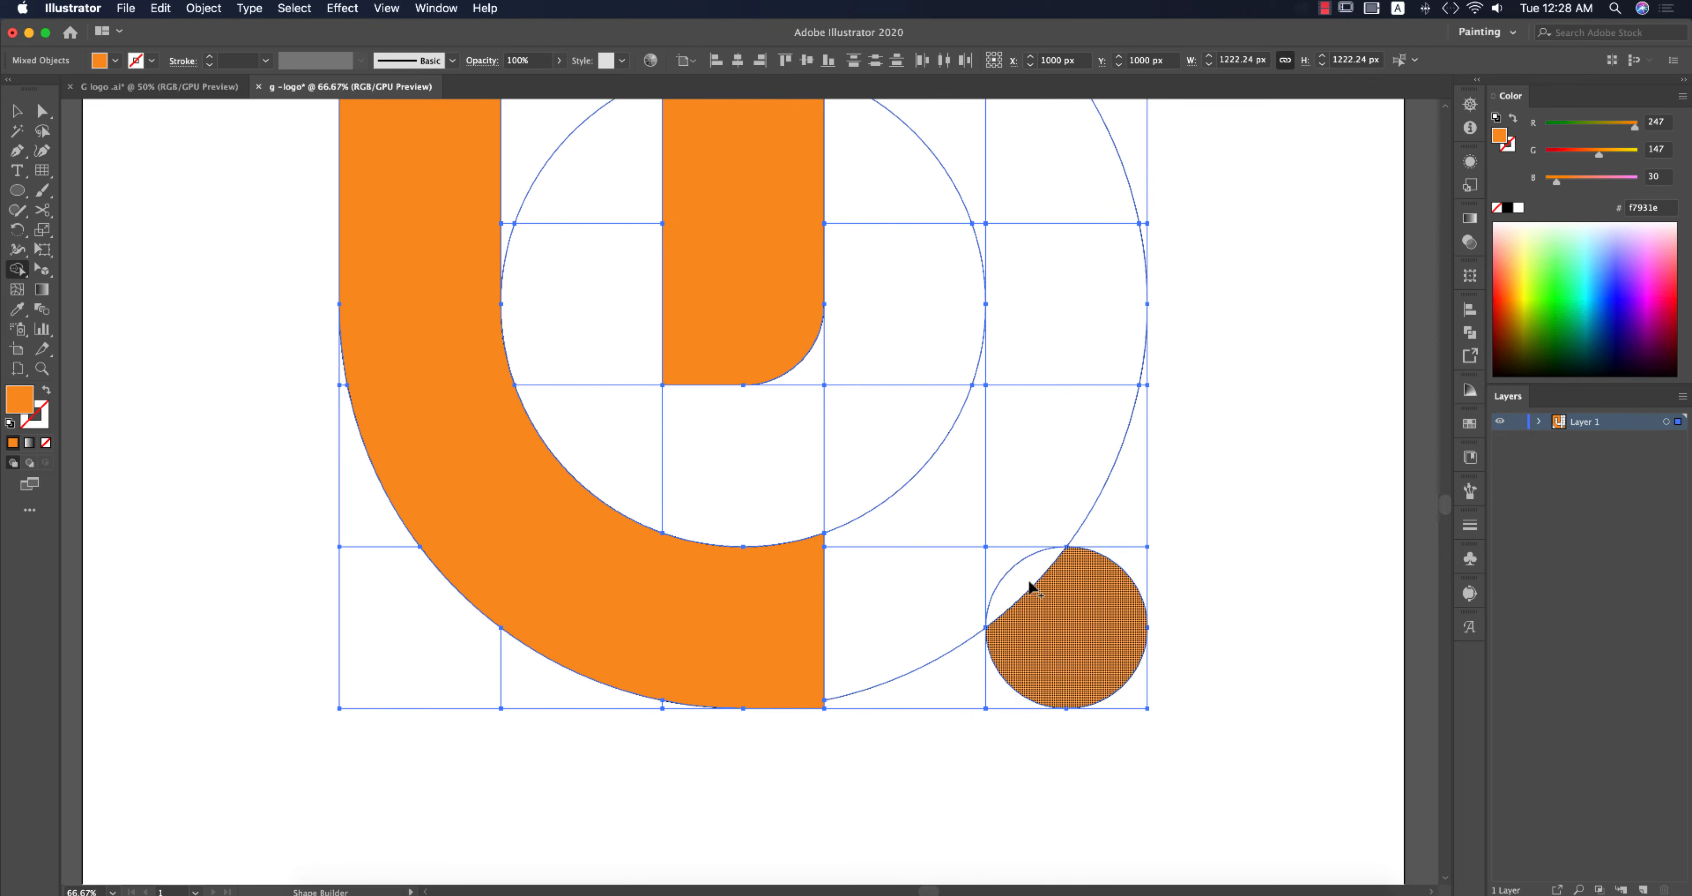
left_click(1051, 607)
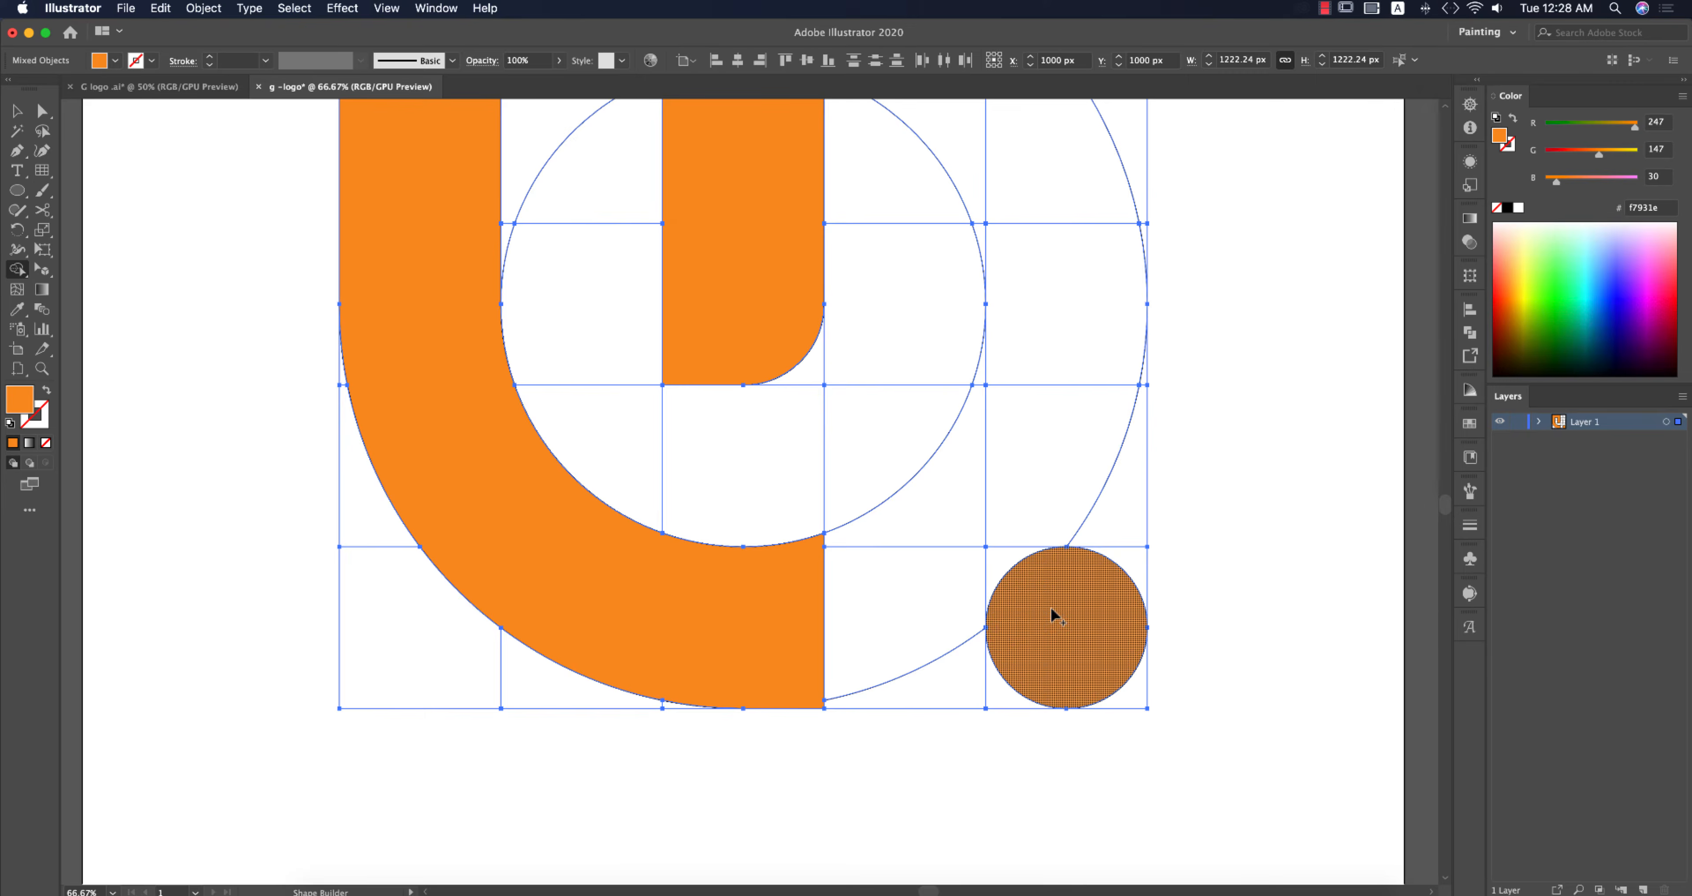
scroll(1051, 607, "down", 3)
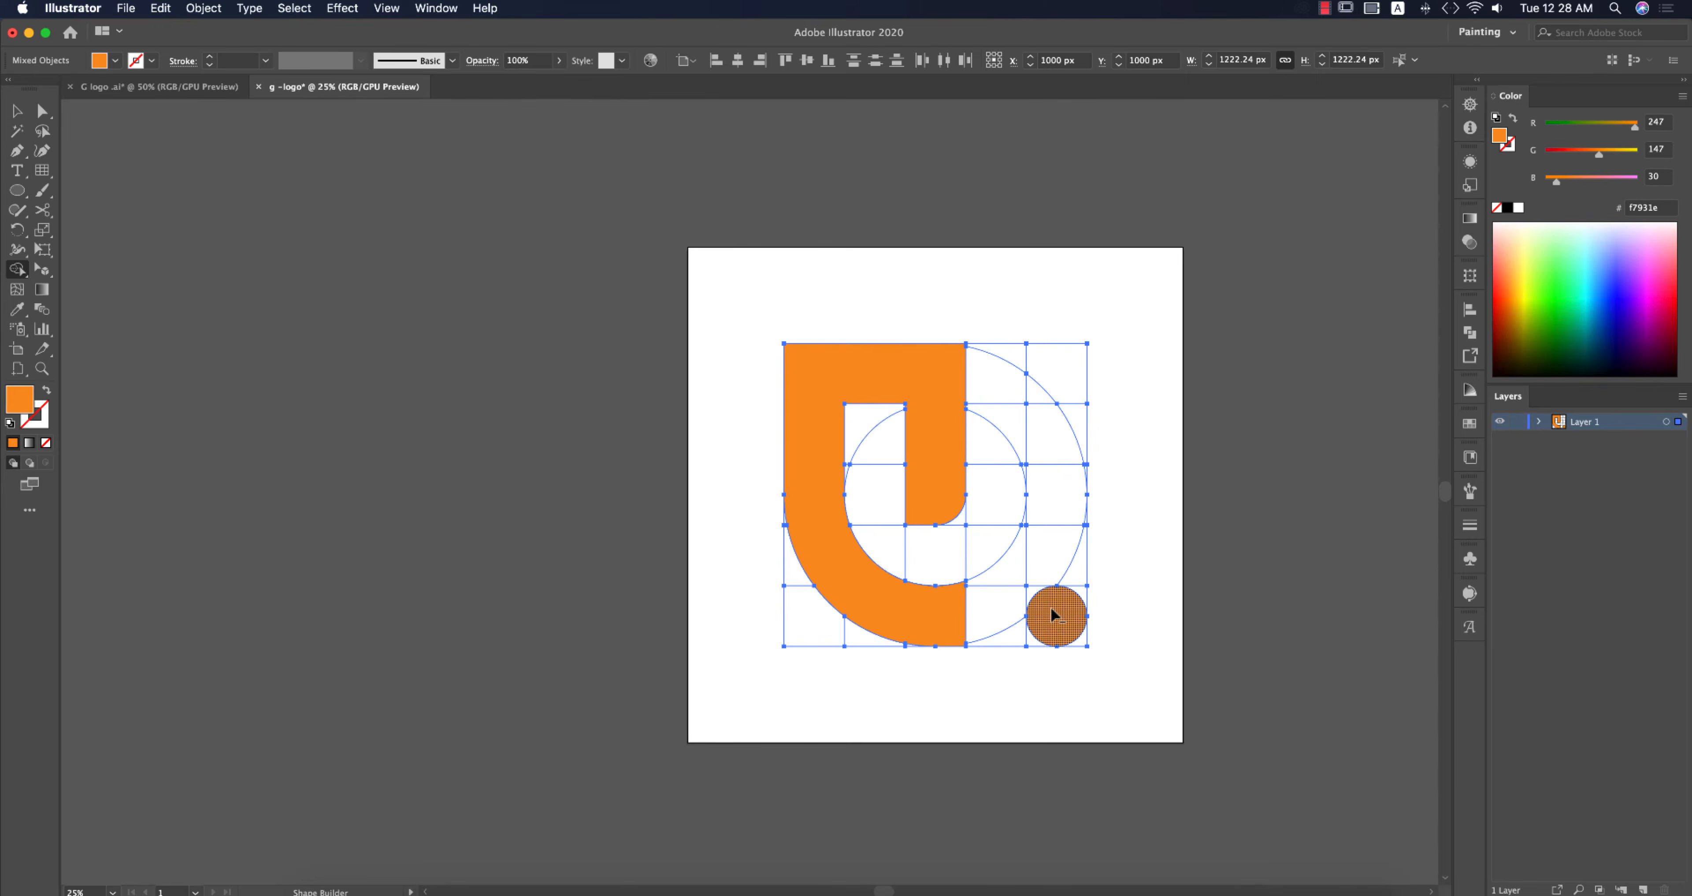
Step: Ungroup the built shapes and the grid
left_click(16, 112)
left_click(242, 340)
scroll(1051, 674, "up", 1)
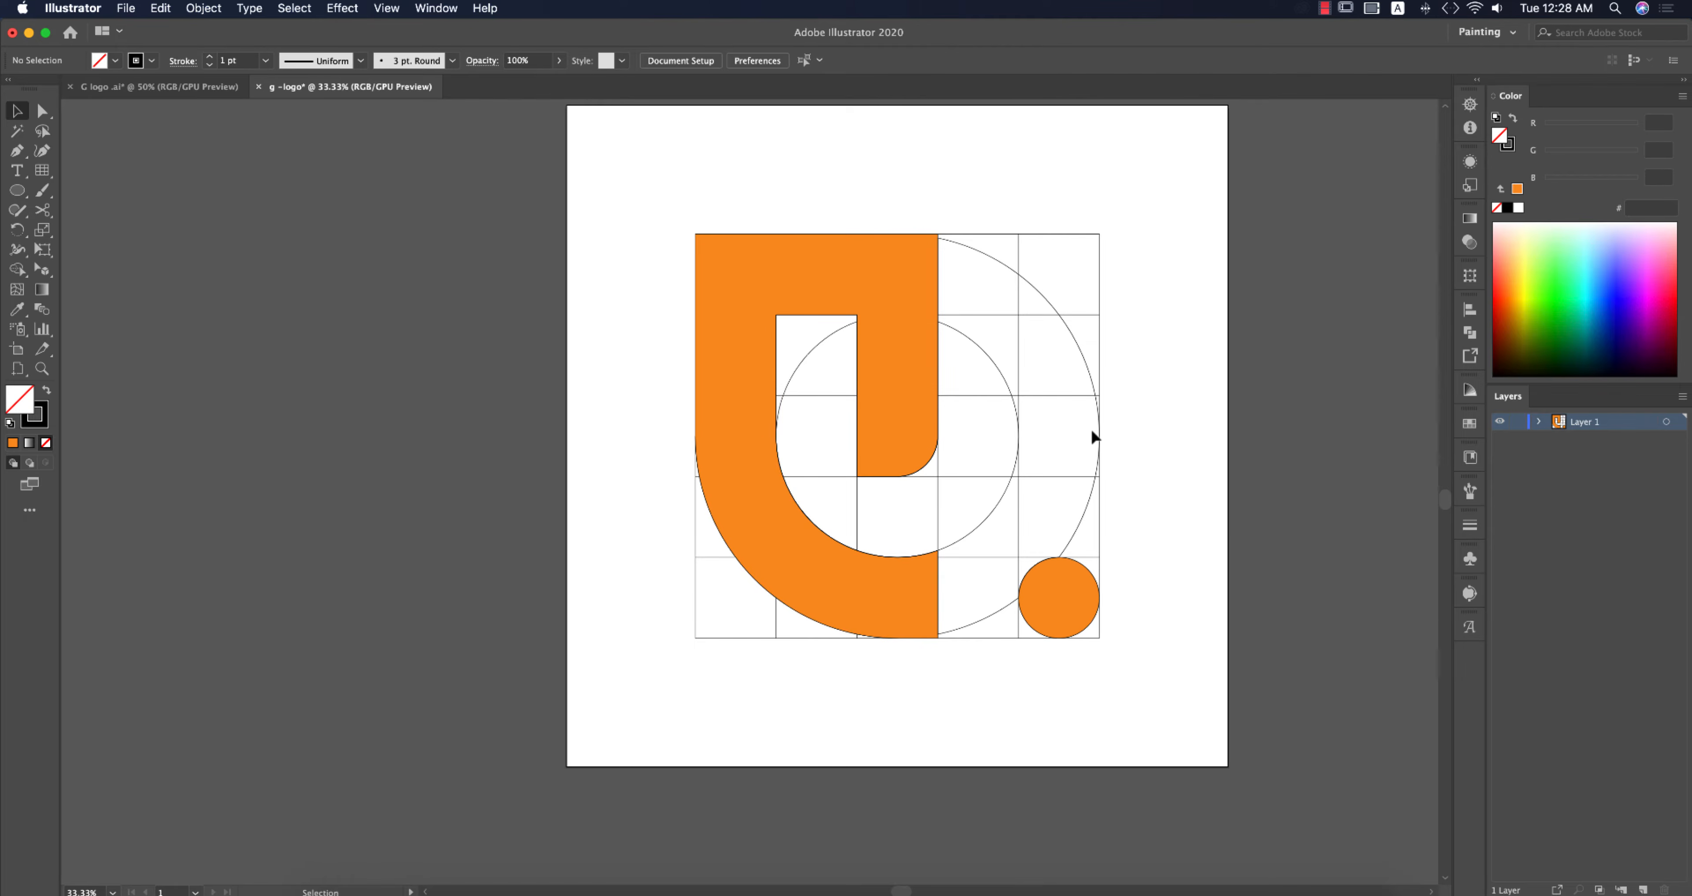
left_click(898, 328)
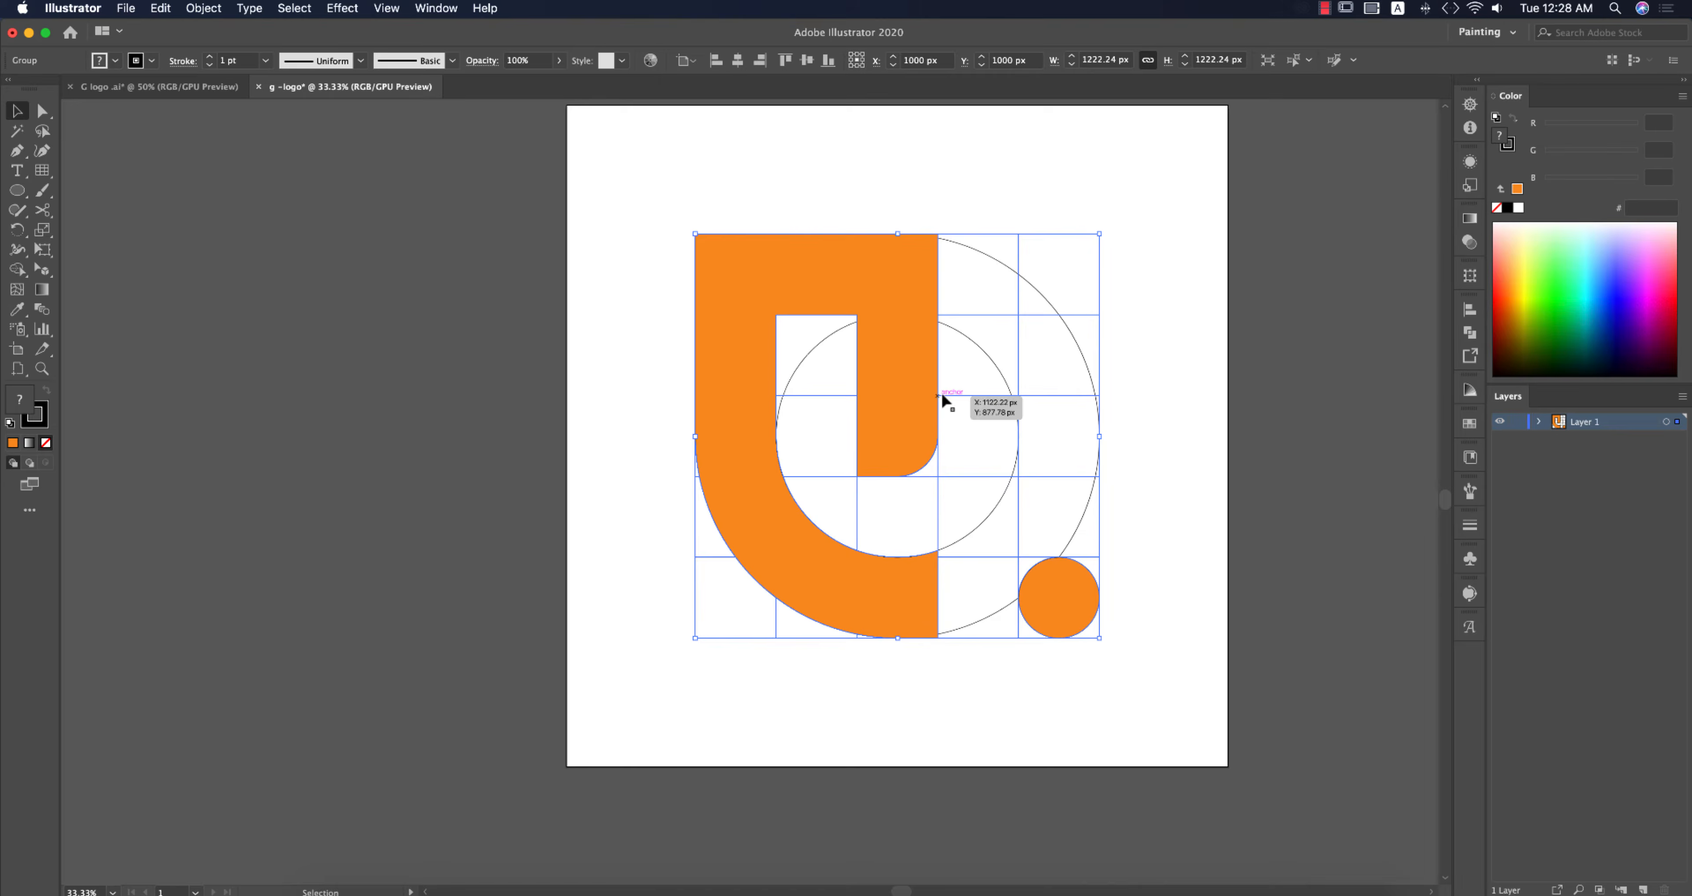
right_click(917, 361)
left_click(957, 494)
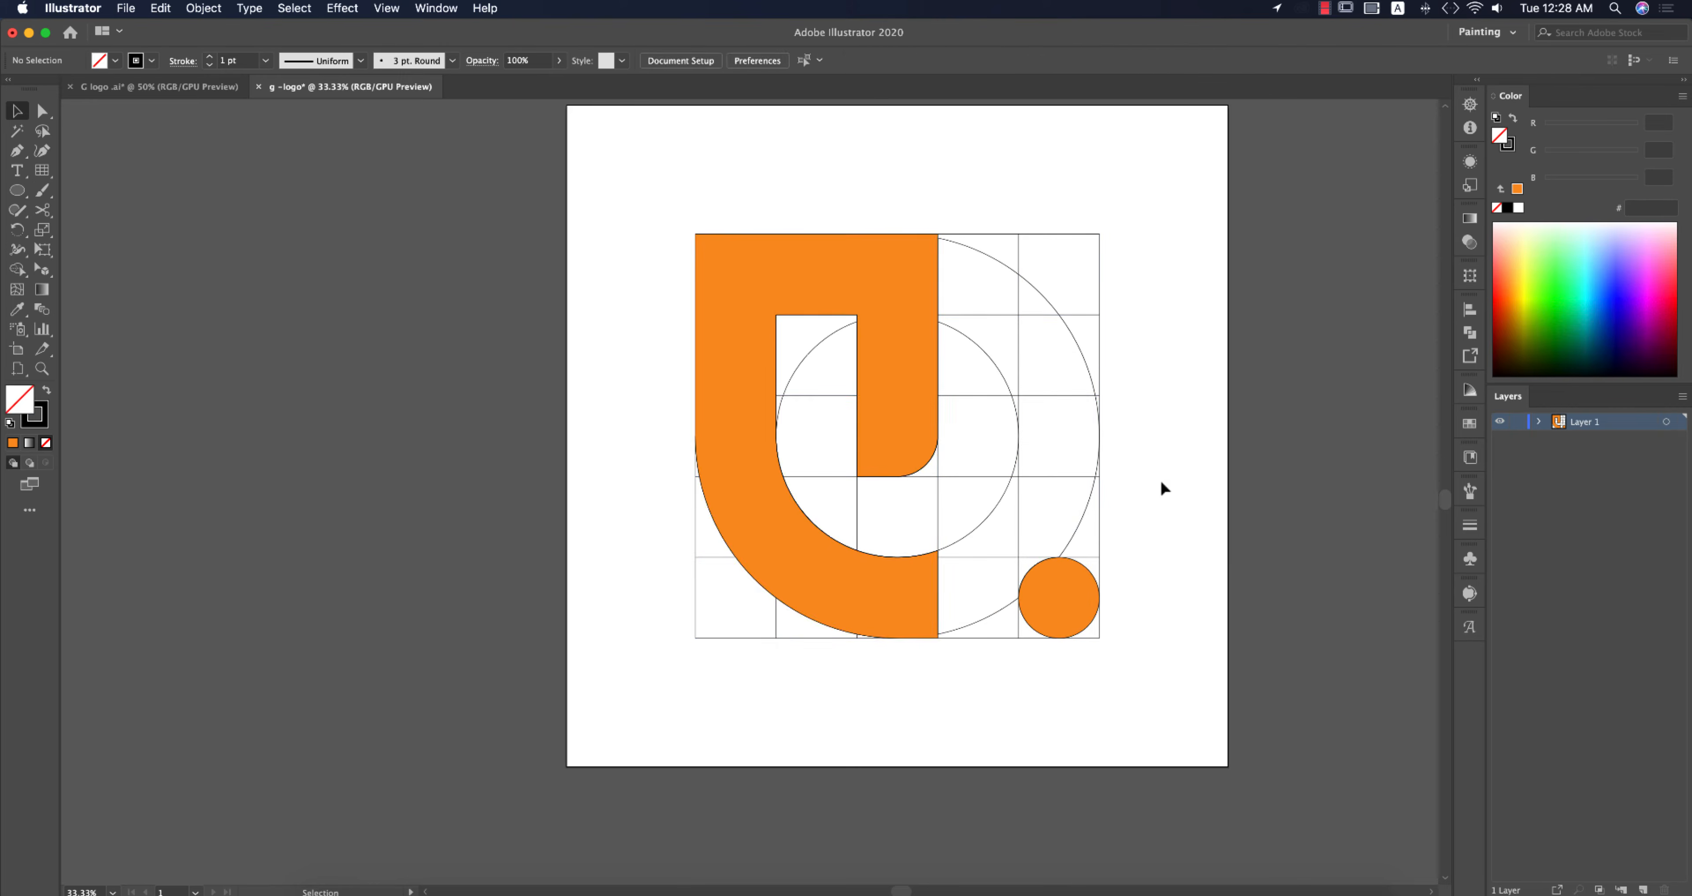
Step: Remove the stroke from the G shape and the small circle
left_click(881, 321)
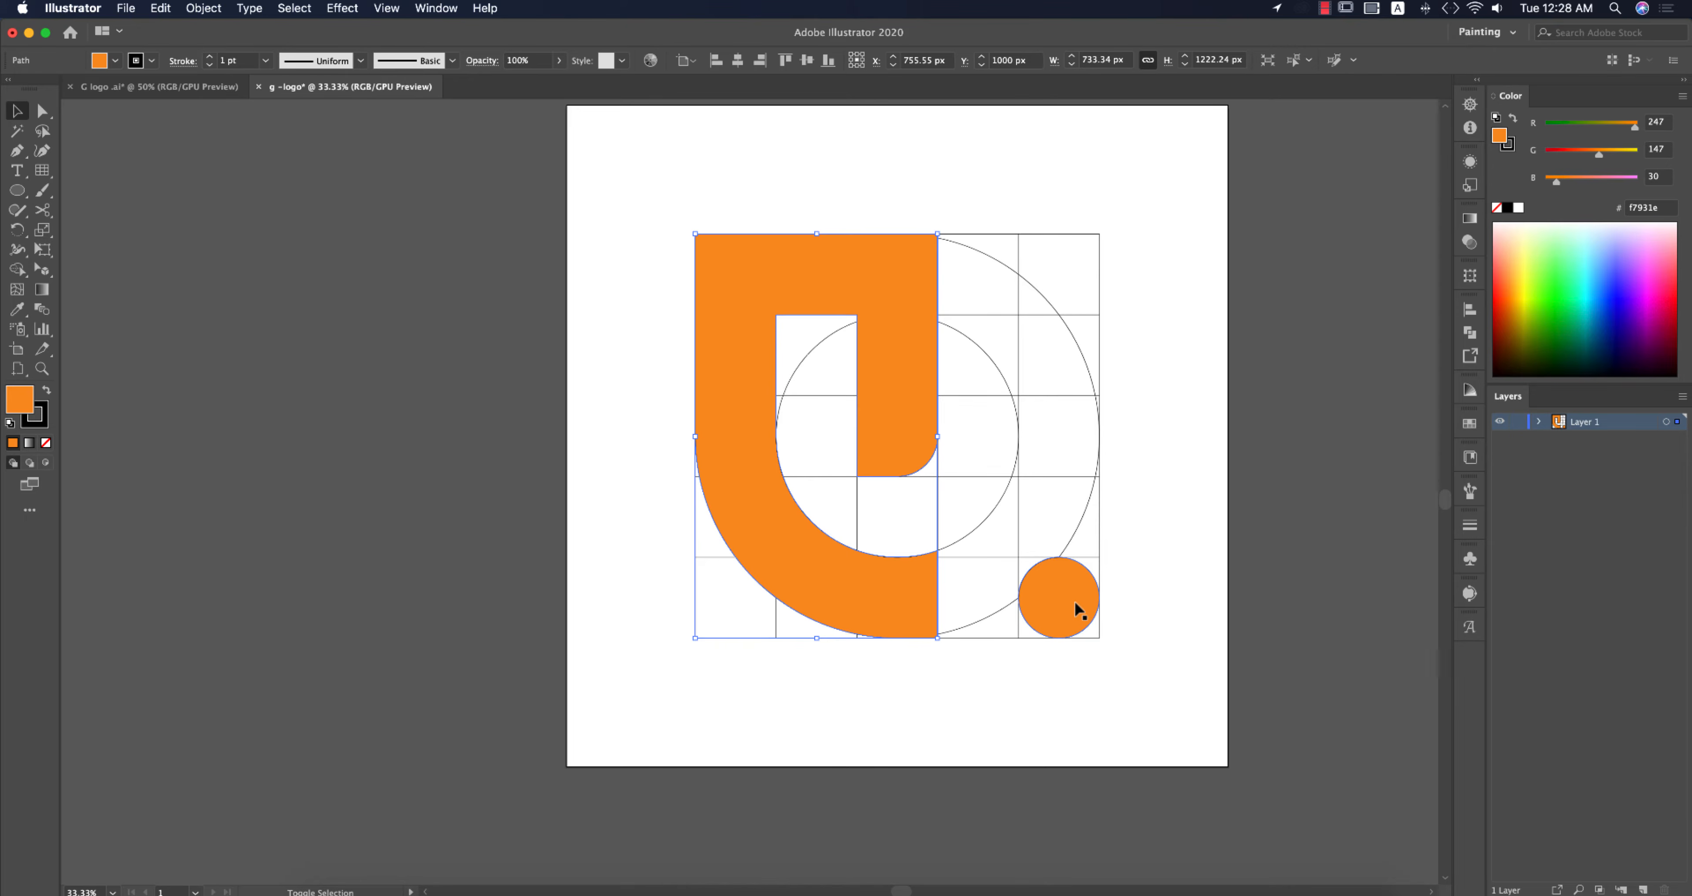
left_click(1075, 600, "shift")
left_click(155, 60)
left_click(12, 92)
left_click(1153, 509)
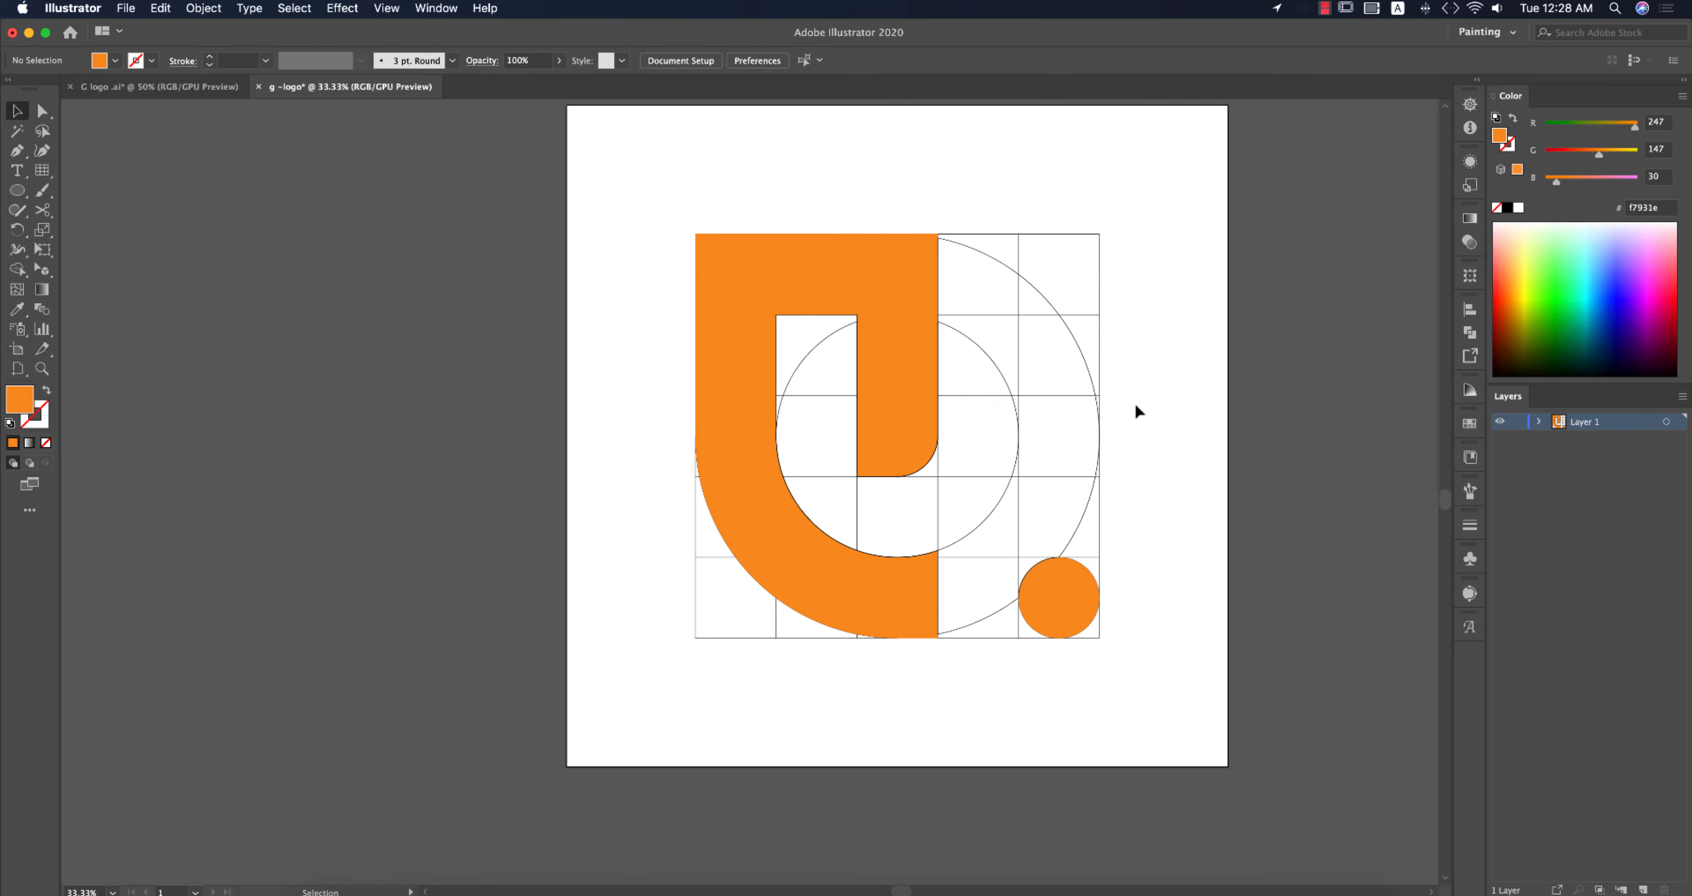
Step: Select all the grid lines with the Magic Wand and delete them
key("y")
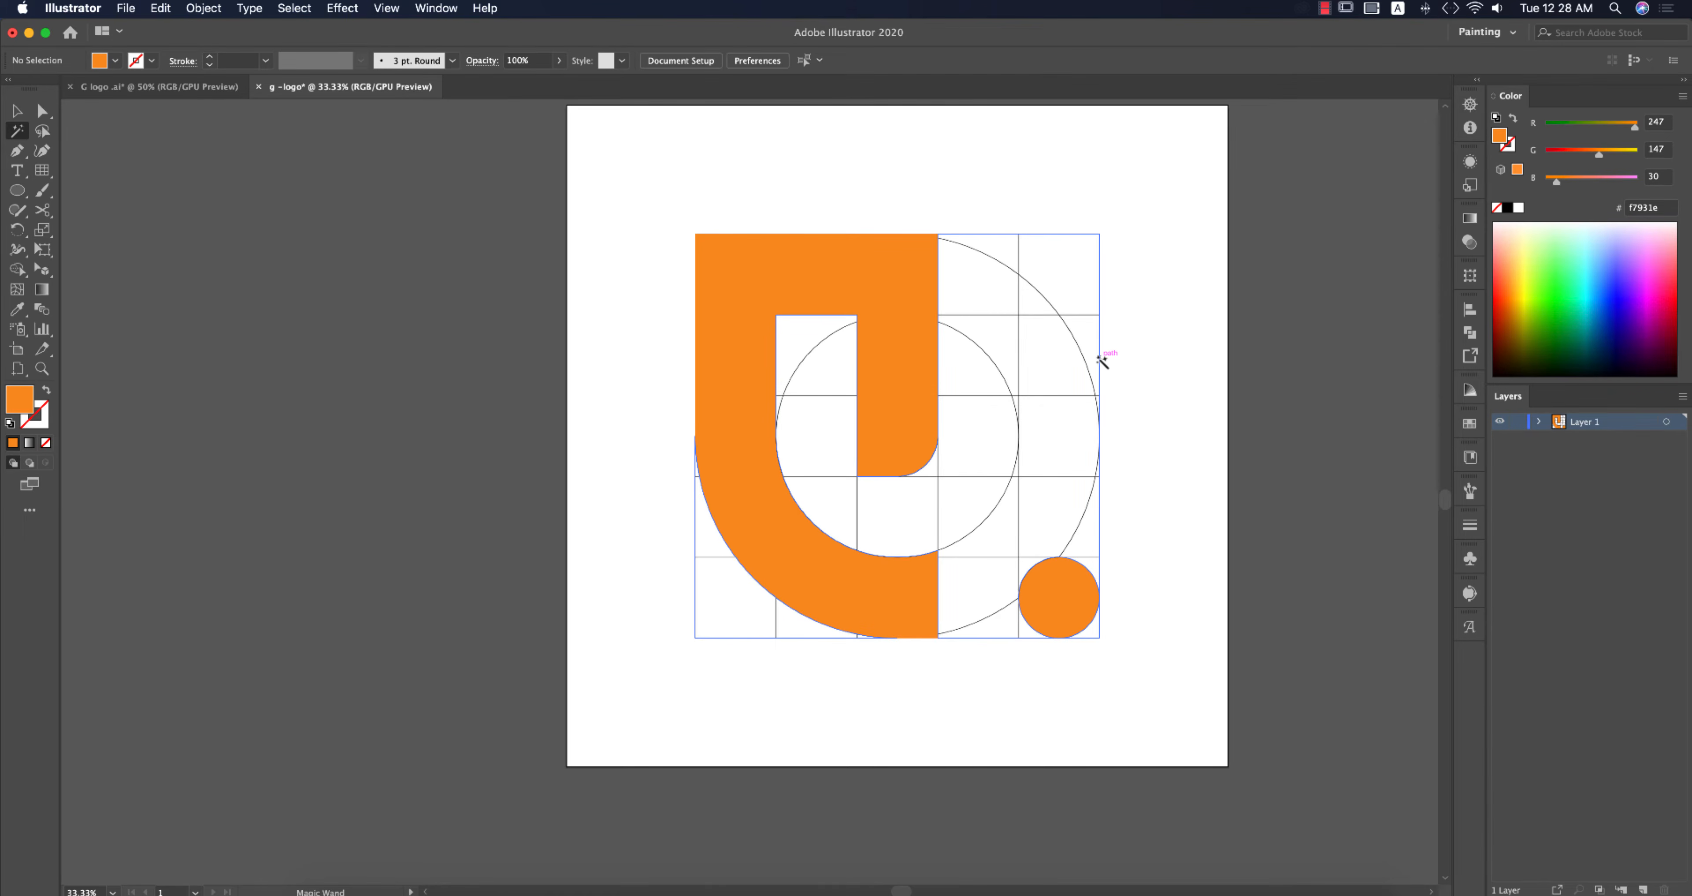
left_click(1102, 359)
key("BackSpace")
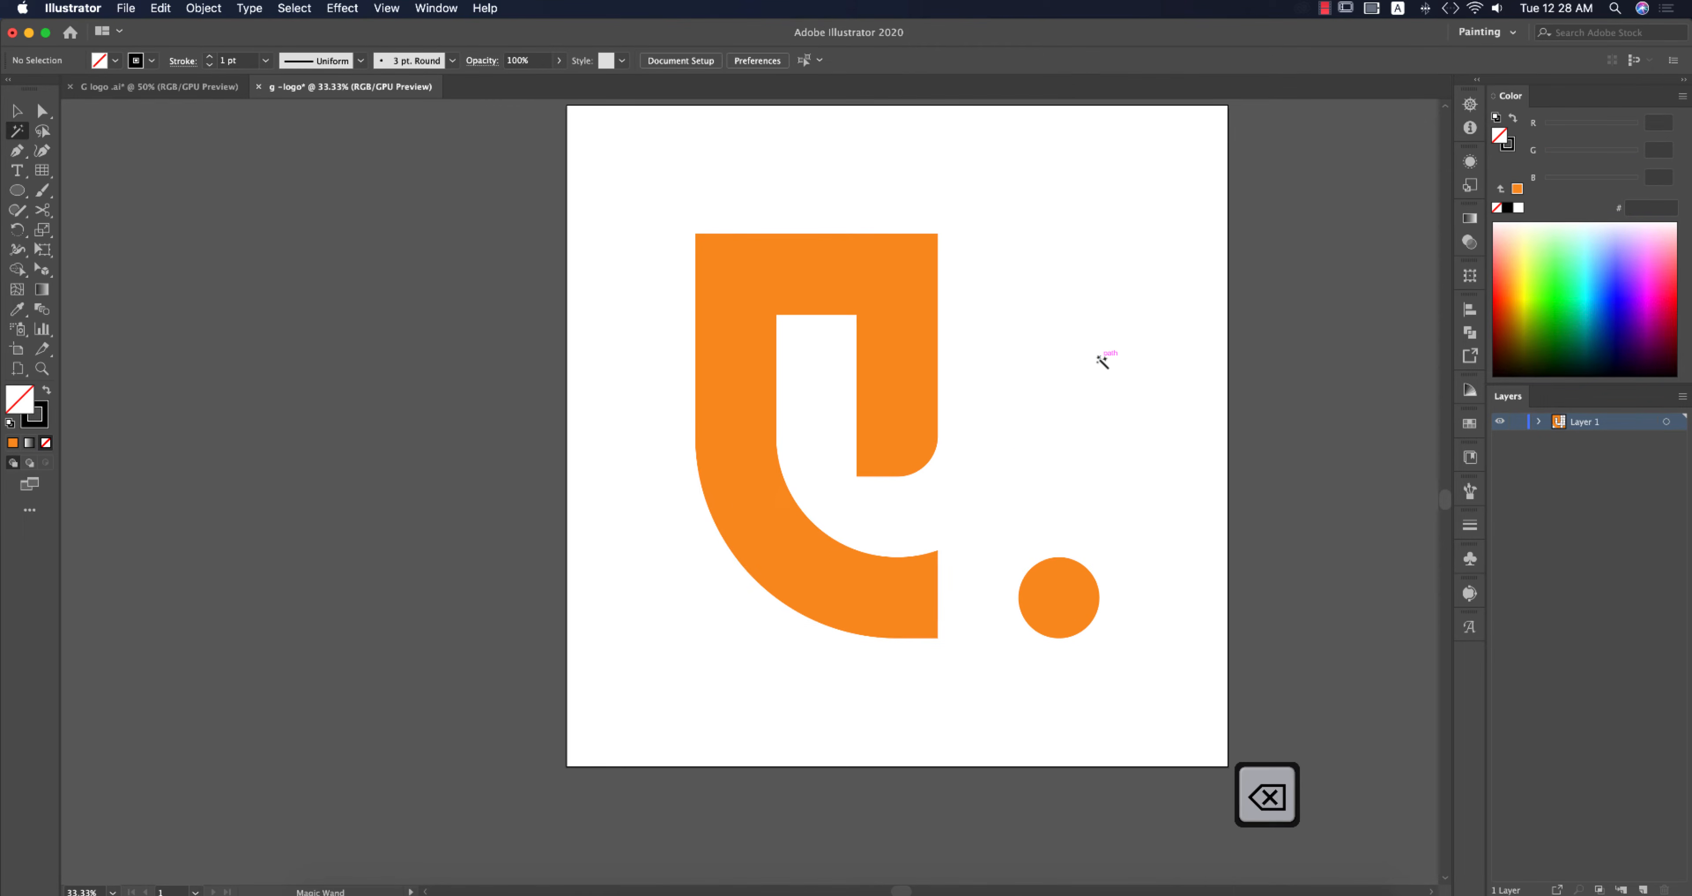
Step: Round the inner corner at the G's lower right end to about 120 px using the corner widget
left_click(17, 111)
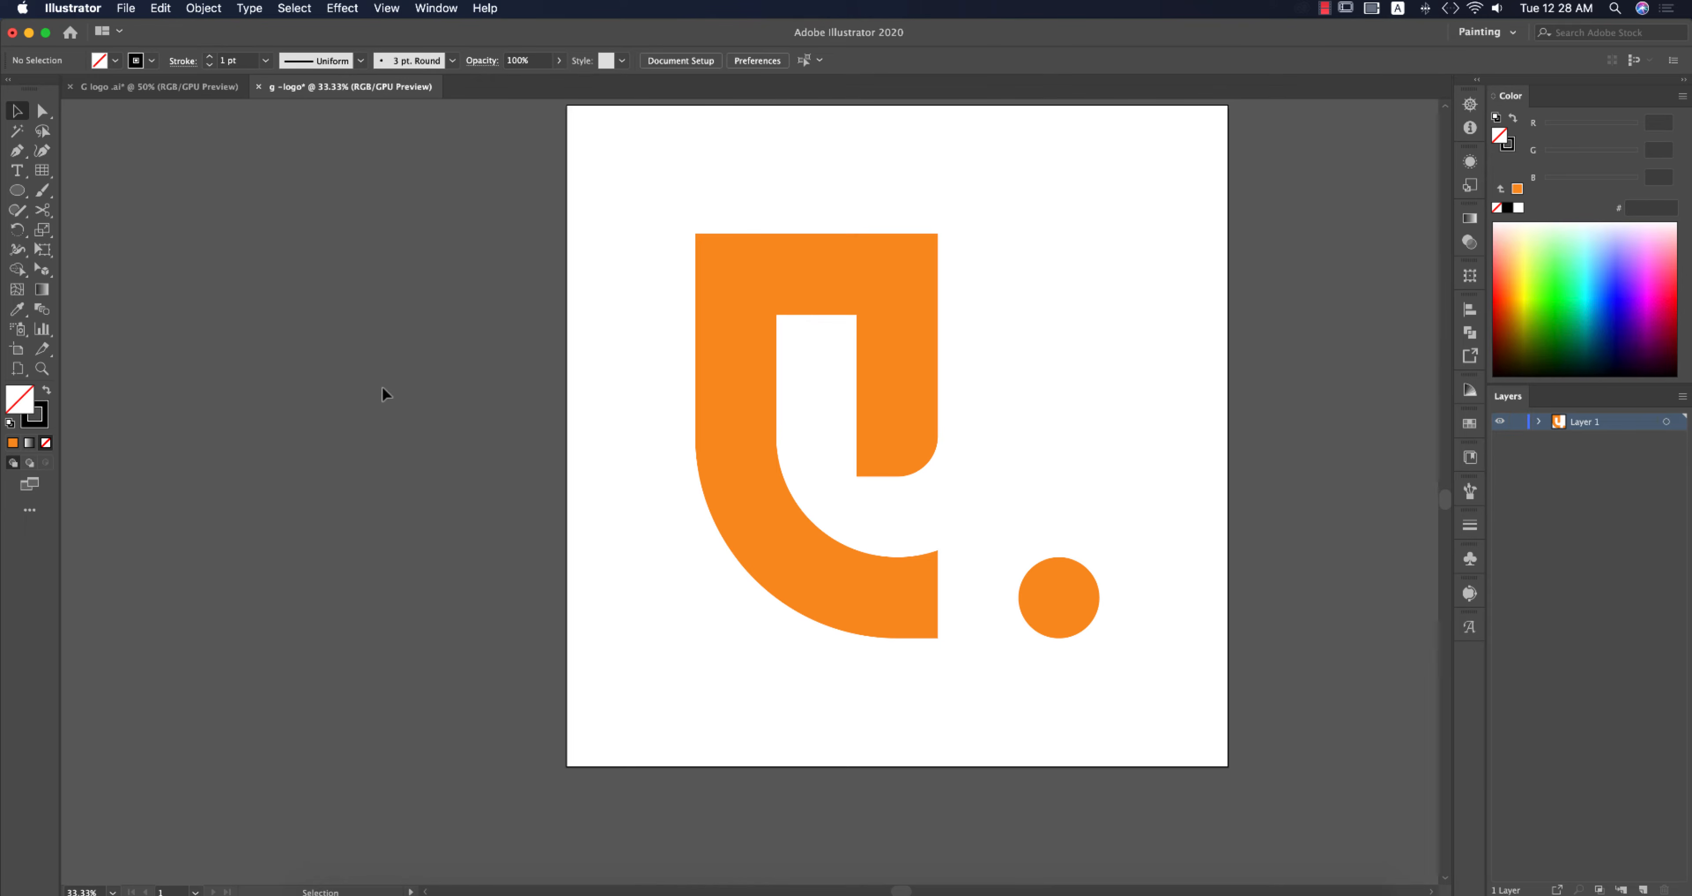
left_click(913, 600)
scroll(912, 601, "up", 2)
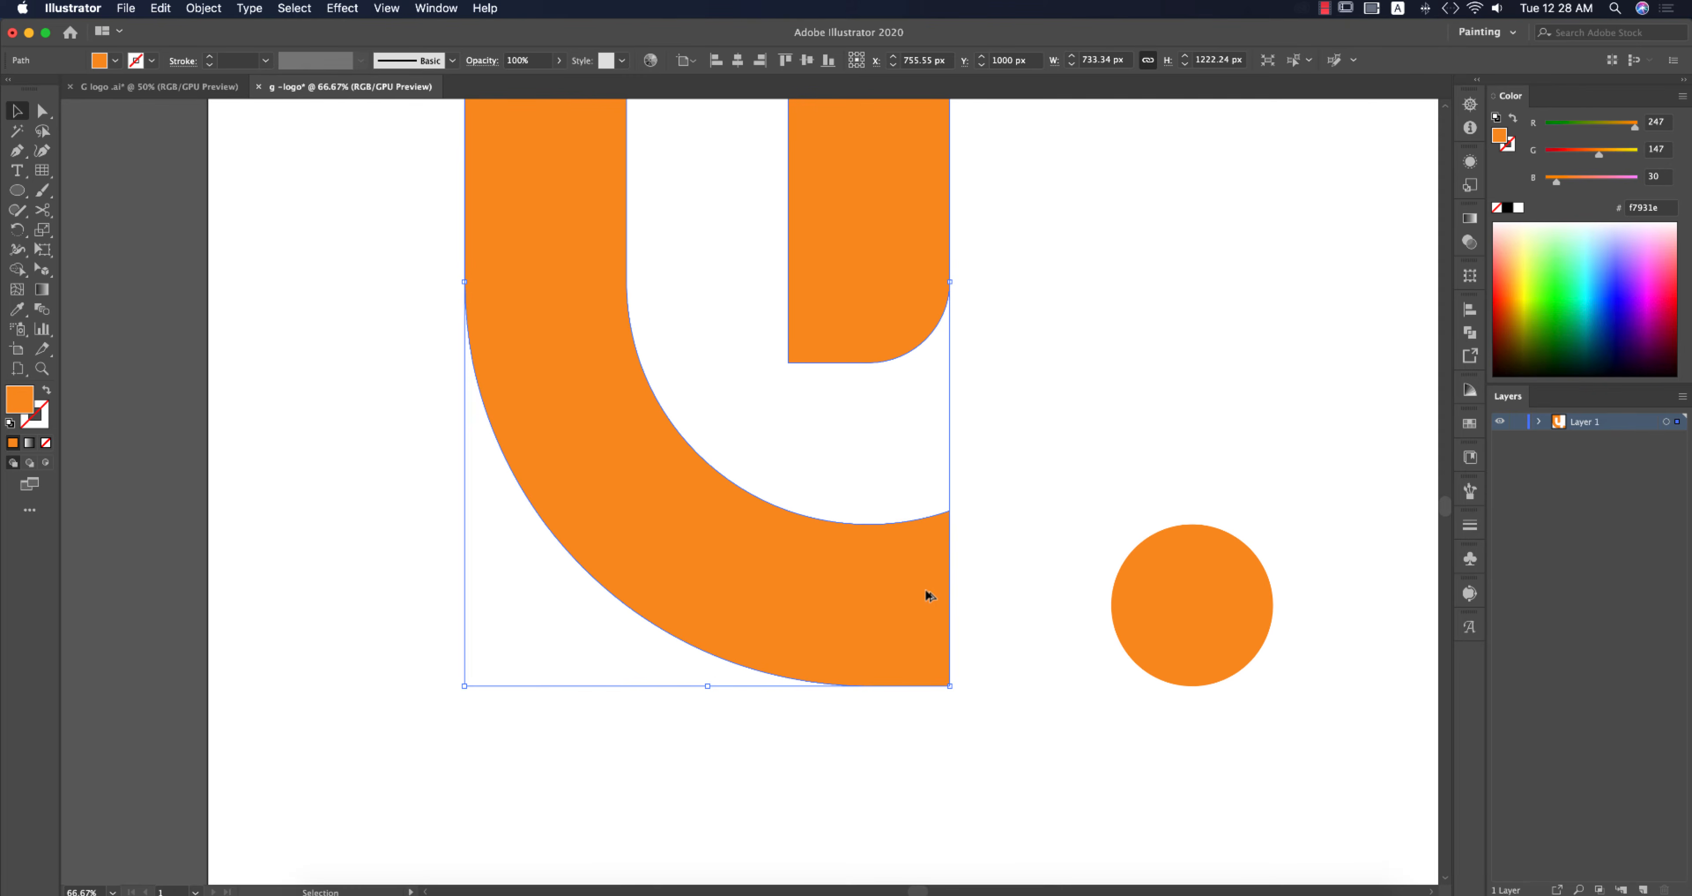
key("a")
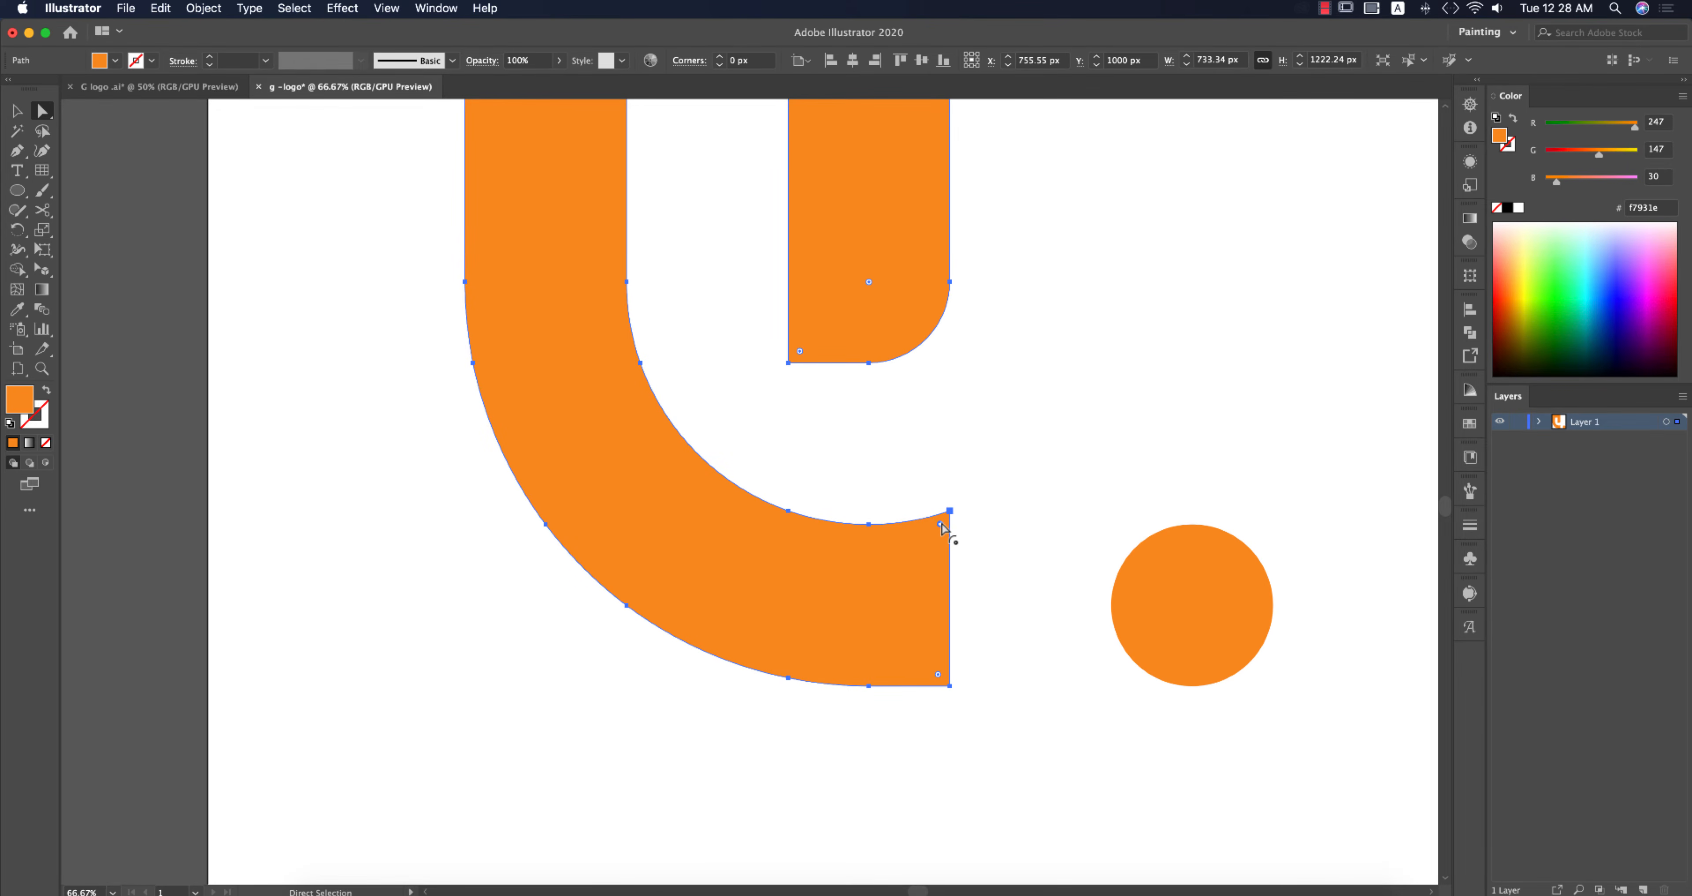
left_click_drag(941, 525, 768, 767)
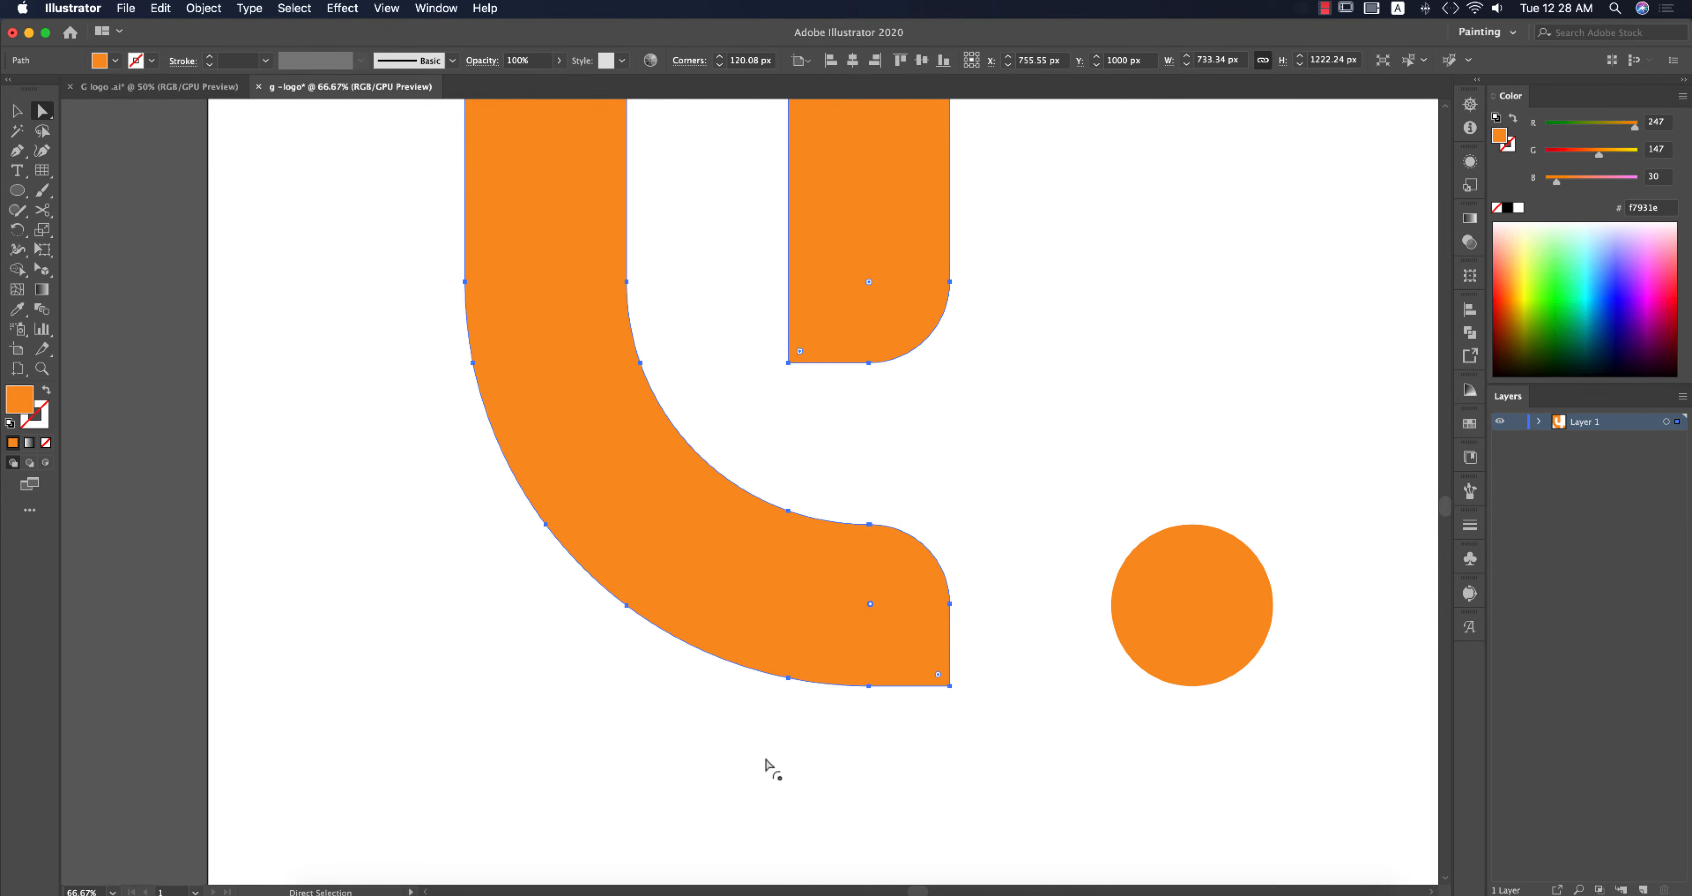
left_click(770, 763)
key("v")
Step: Switch to the G logo reference document and copy its gradient square
scroll(974, 738, "down", 5)
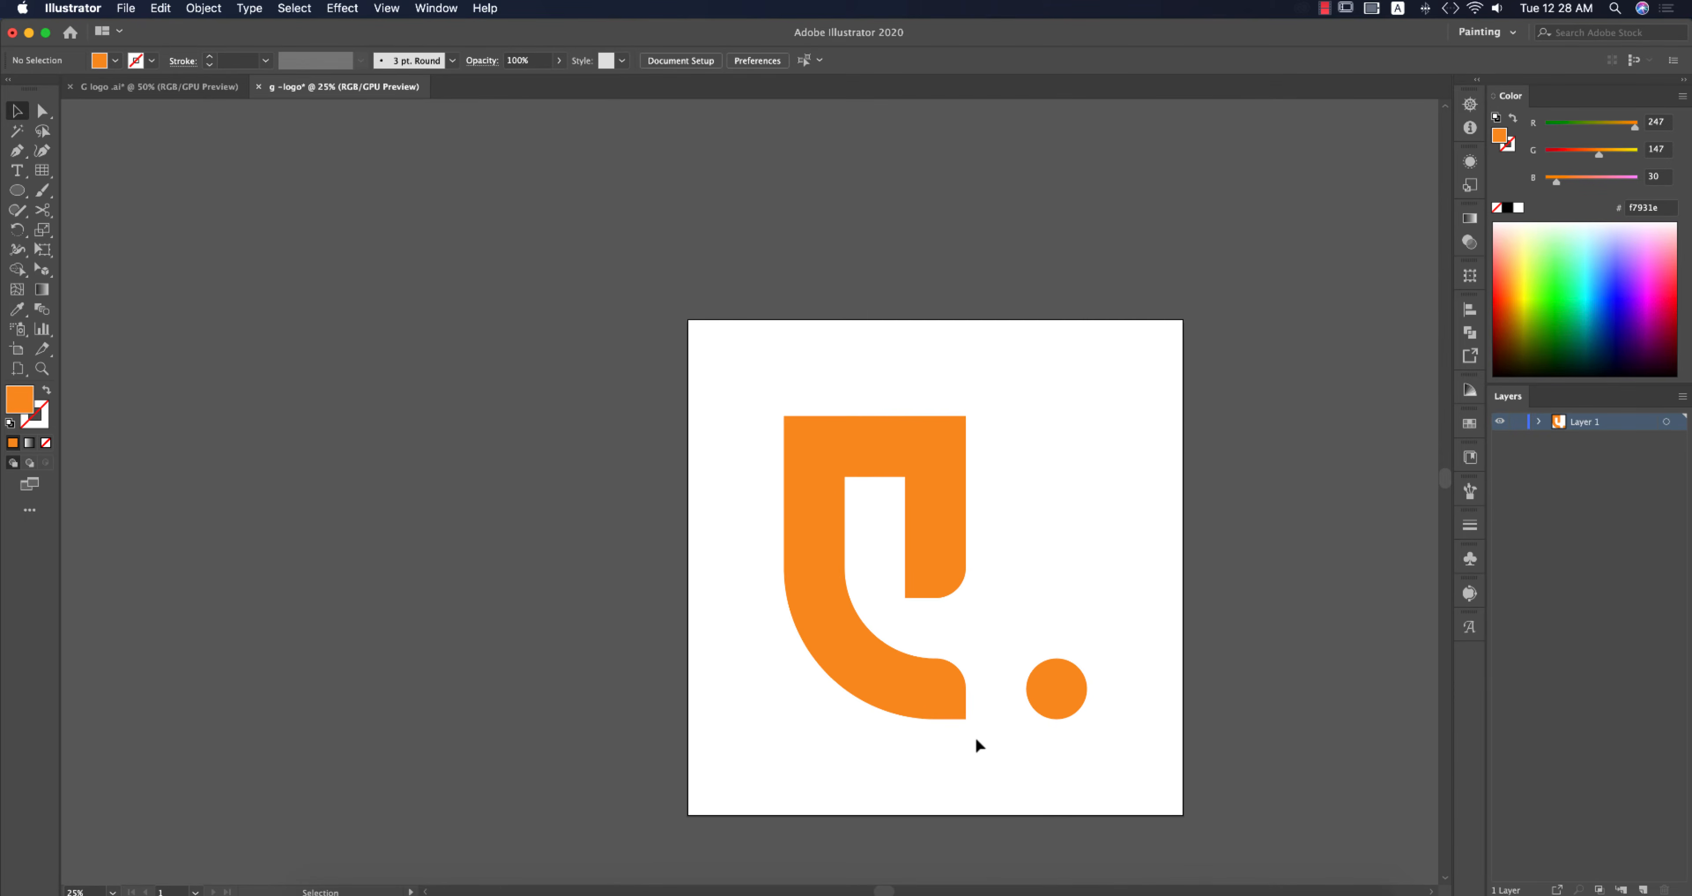
scroll(683, 446, "right", 3)
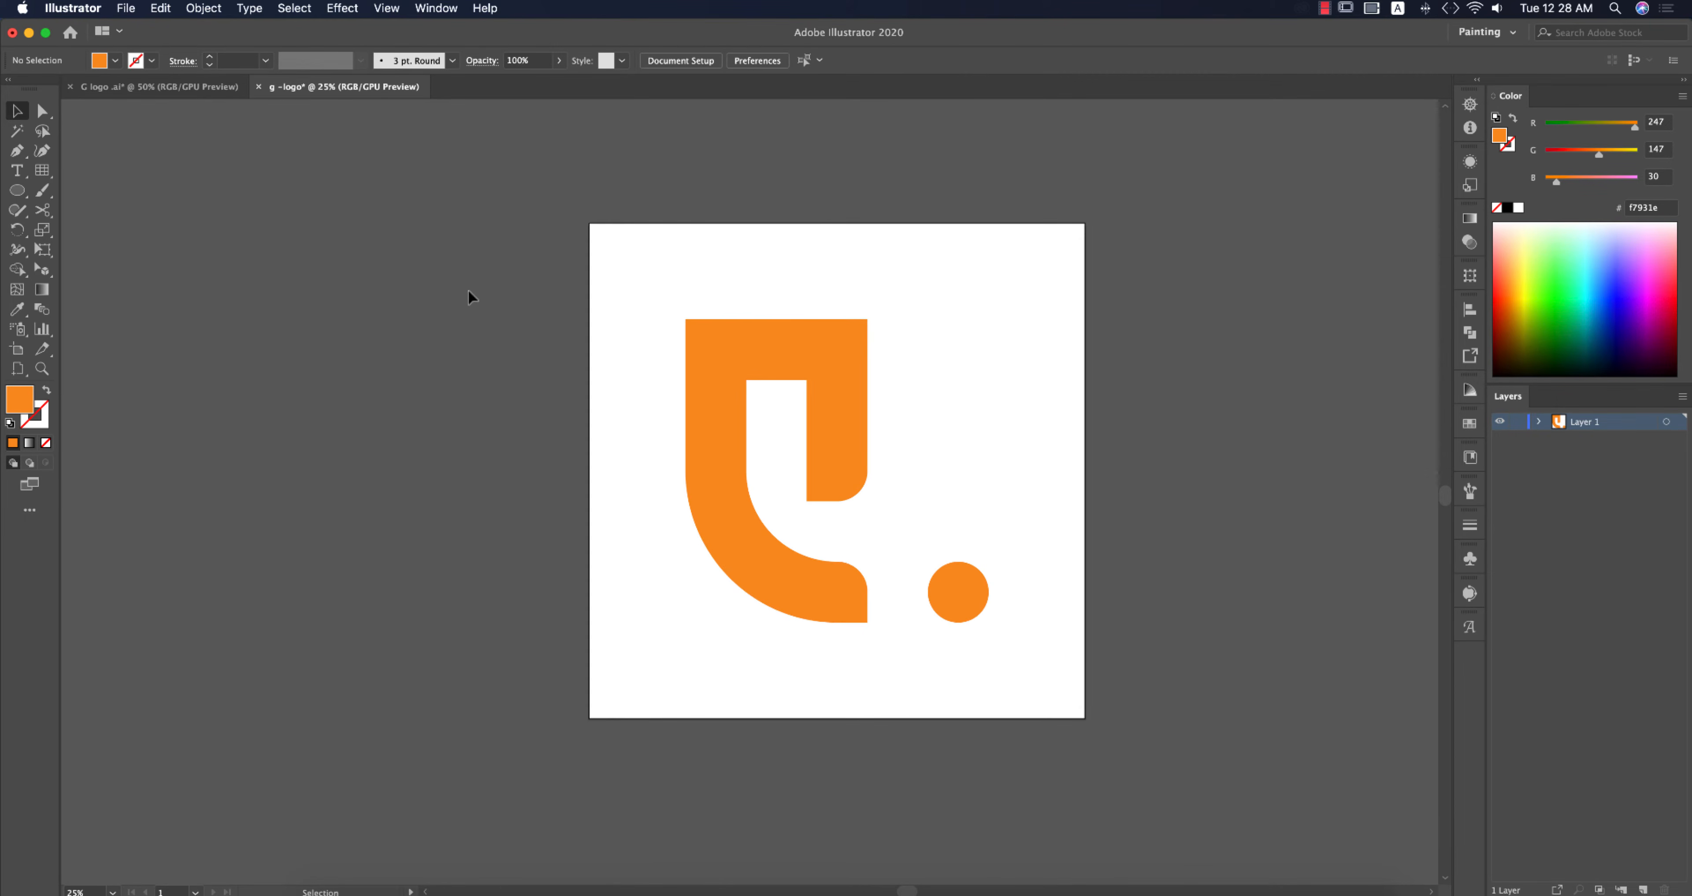
left_click(189, 92)
scroll(789, 533, "down", 2)
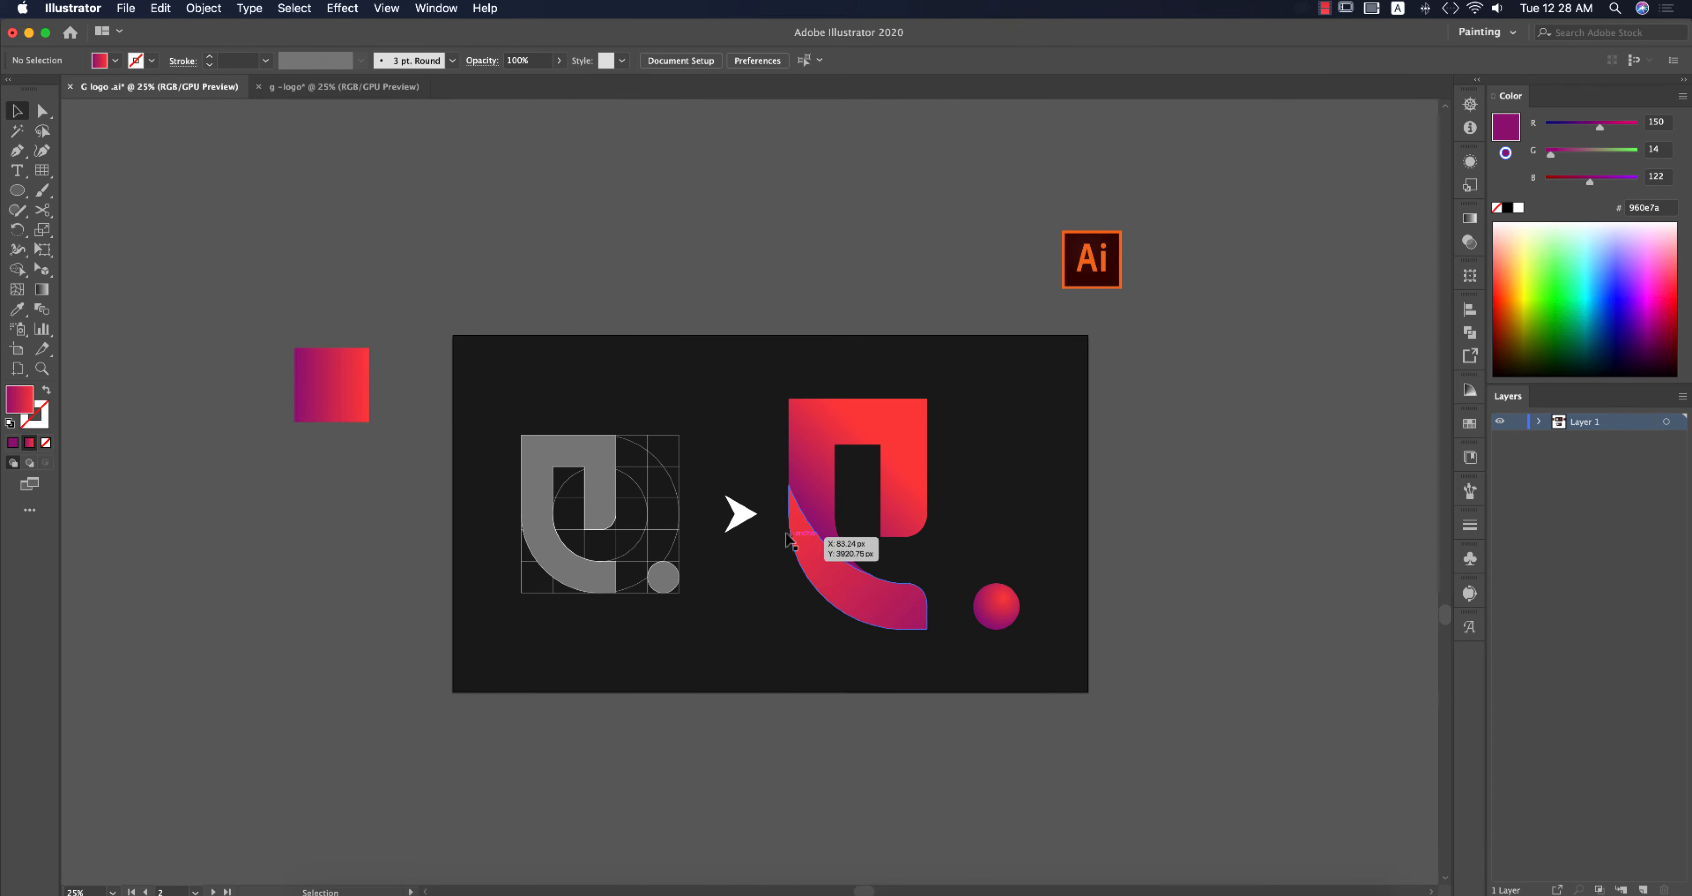
left_click(341, 407)
key("super+c")
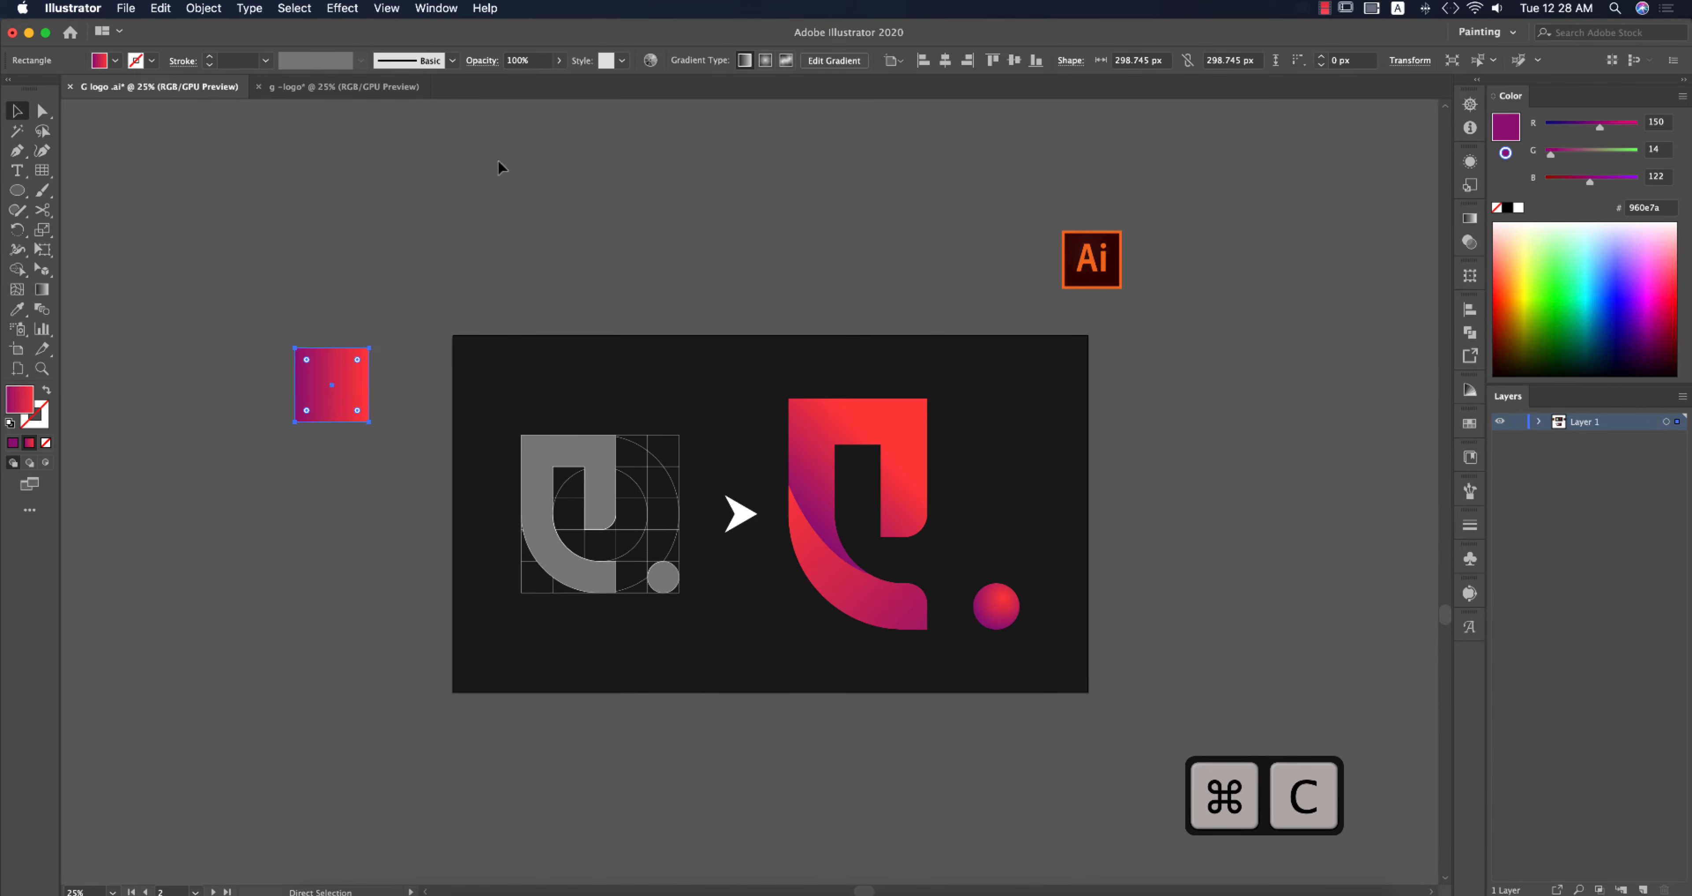
Step: Paste the gradient square into the G logo document beside the artboard
left_click(366, 90)
key("super+v")
left_click_drag(756, 480, 492, 354)
Step: Apply the square's gradient to the G shape with the Eyedropper
left_click(608, 442)
left_click(725, 420)
key("i")
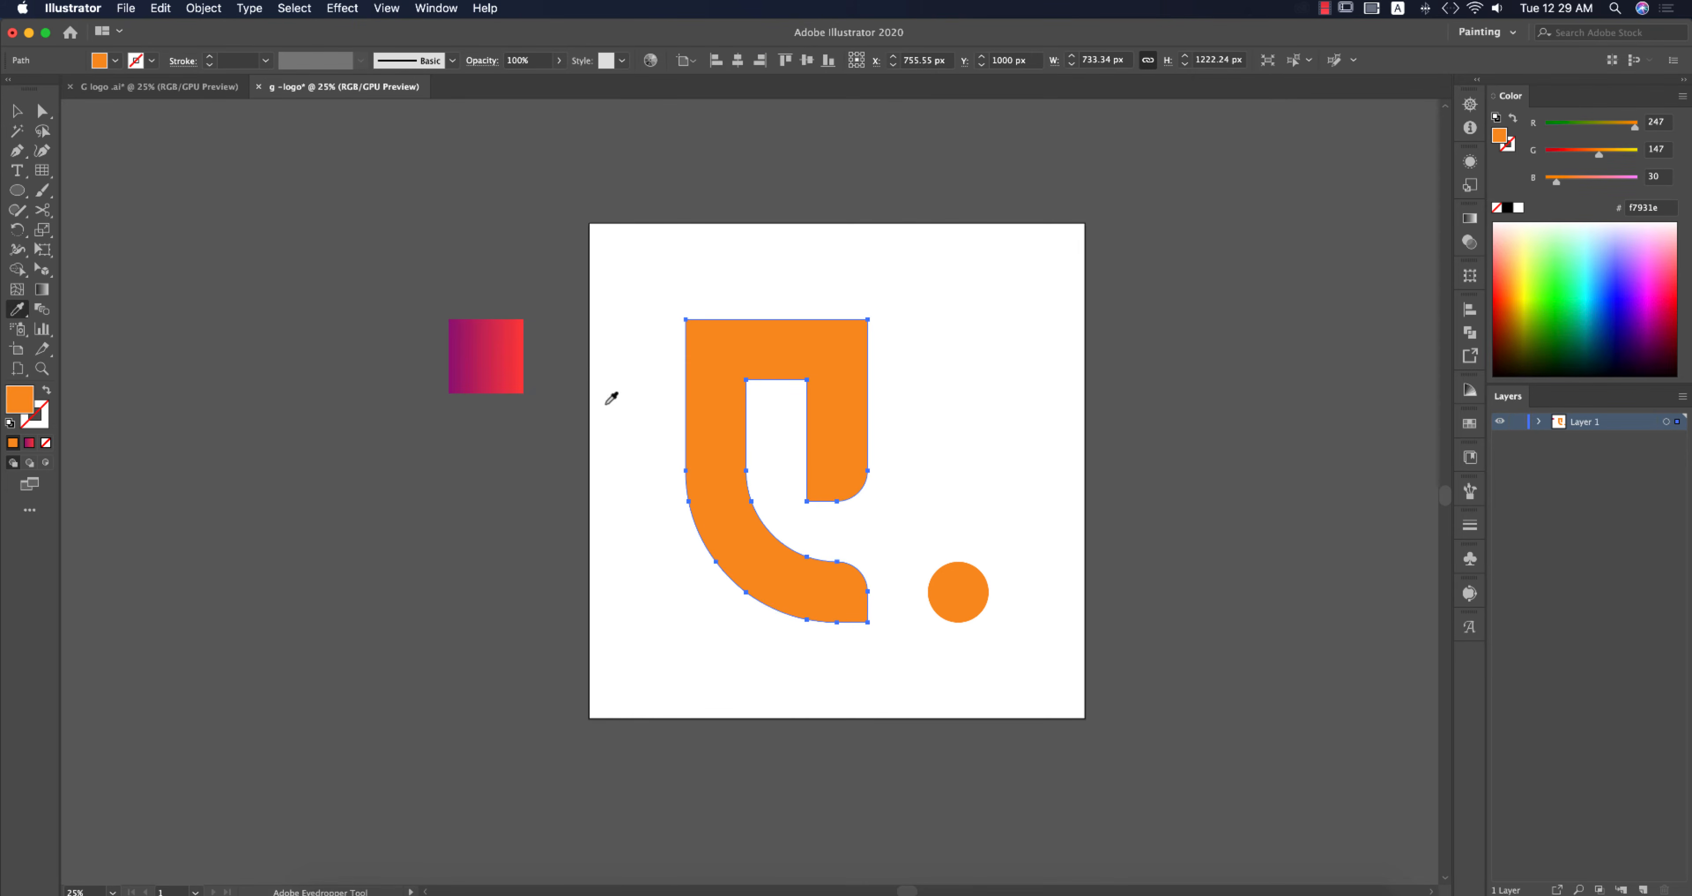
left_click(494, 344)
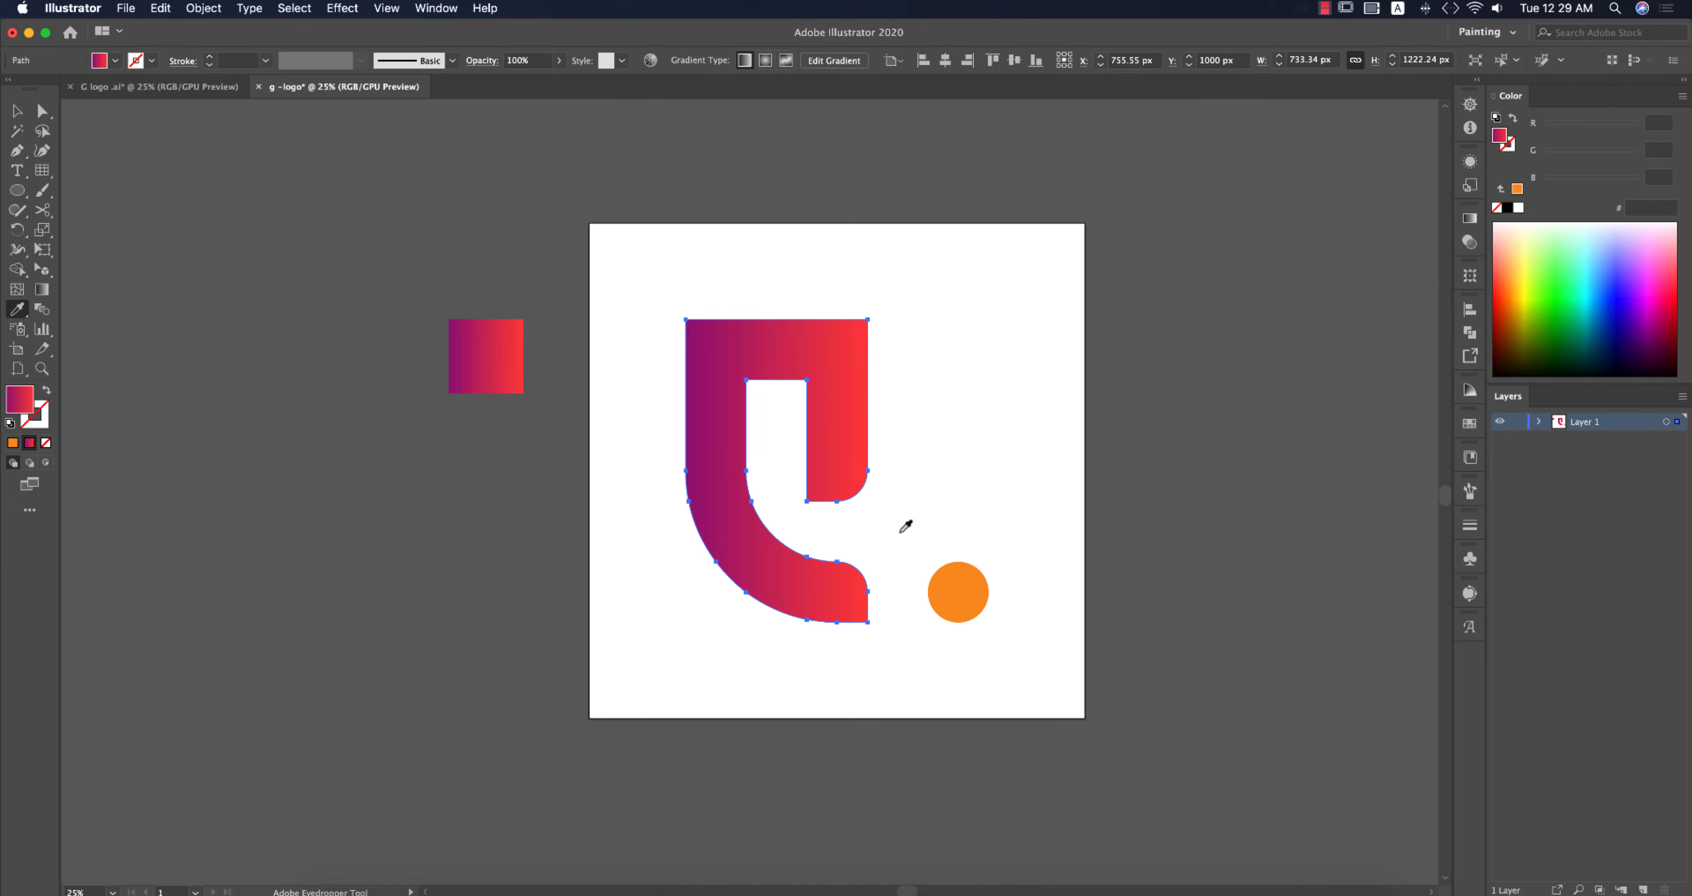
Step: Apply the square's gradient to the small circle with the Eyedropper
left_click(17, 112)
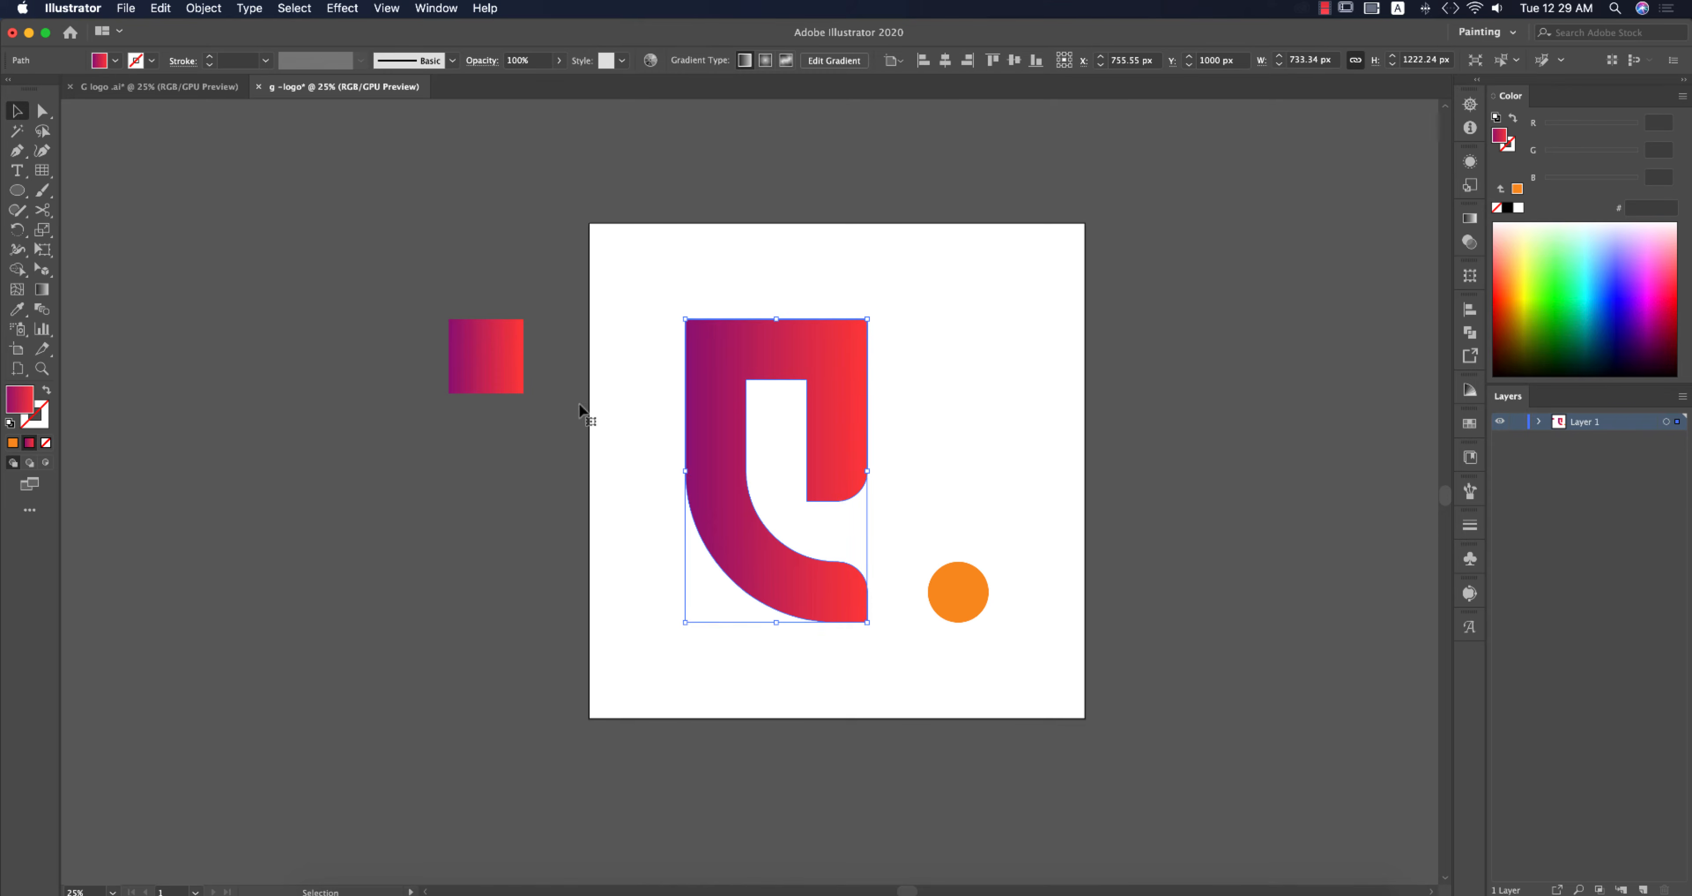
left_click(991, 598)
key("i")
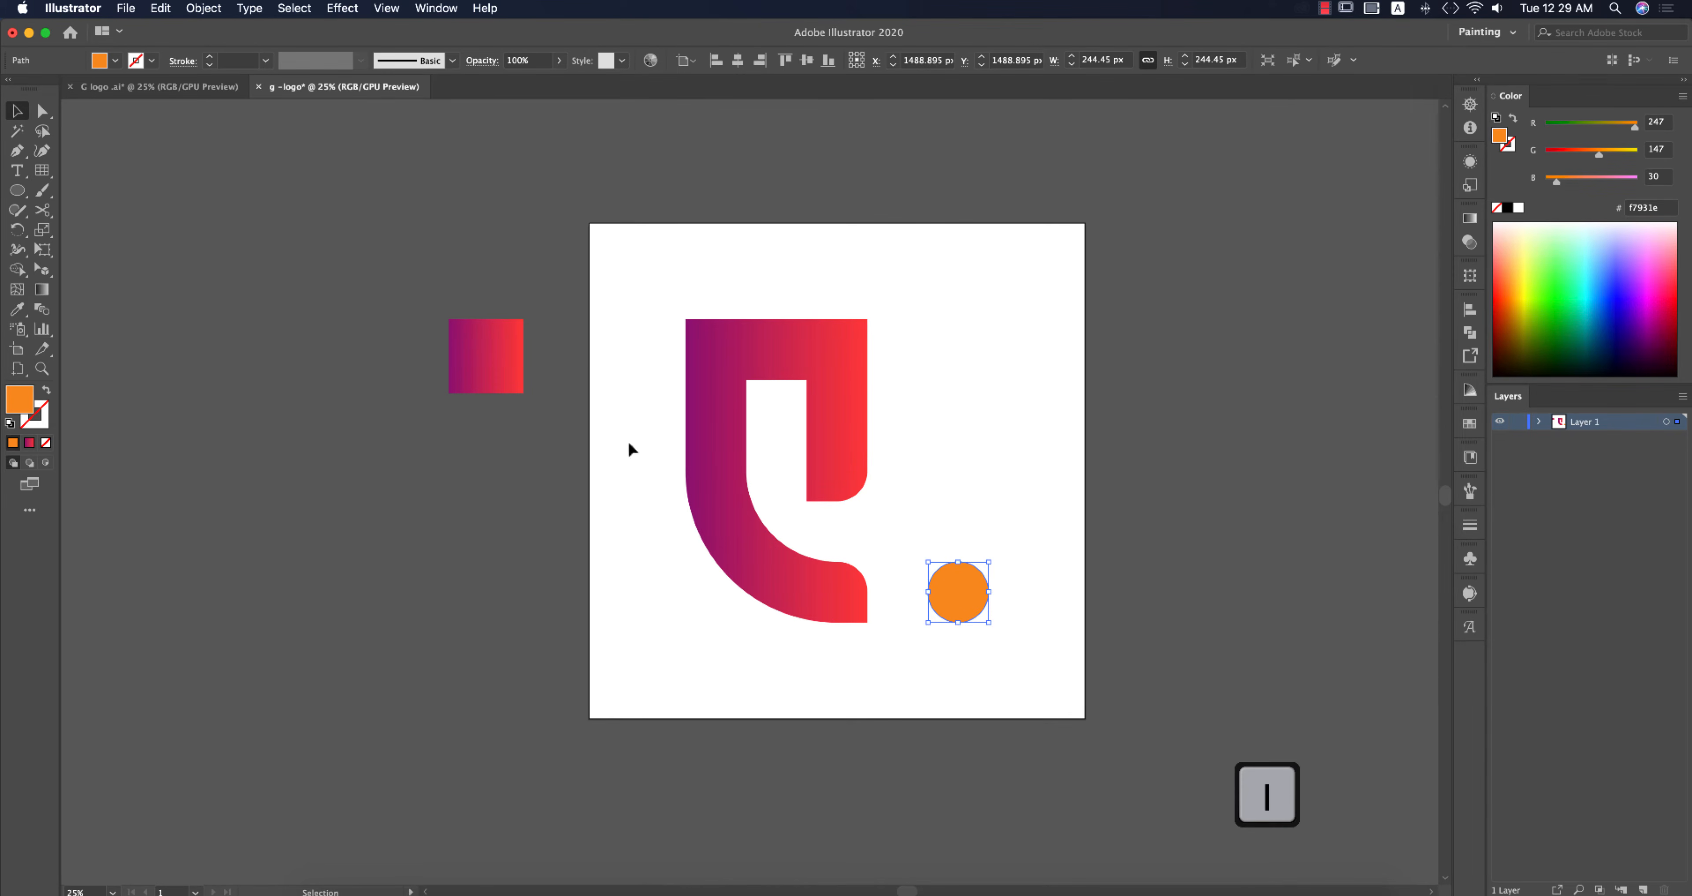
left_click(518, 353)
key("v")
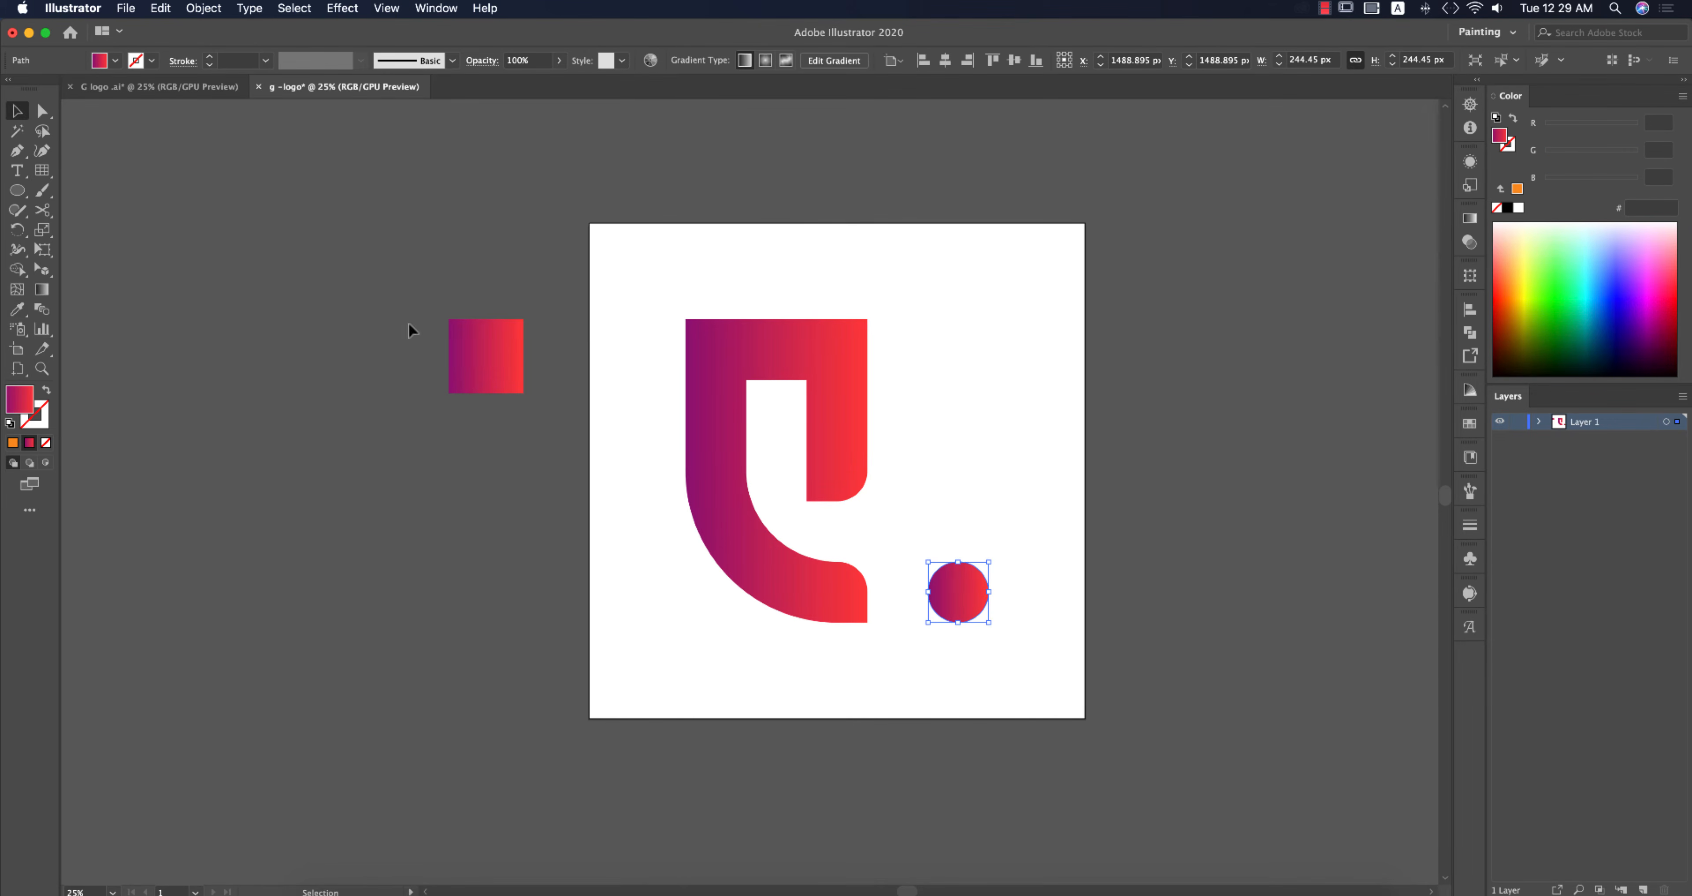
Step: Switch the circle's fill to a radial gradient and reverse its colour stops
left_click(1021, 642)
left_click(969, 595)
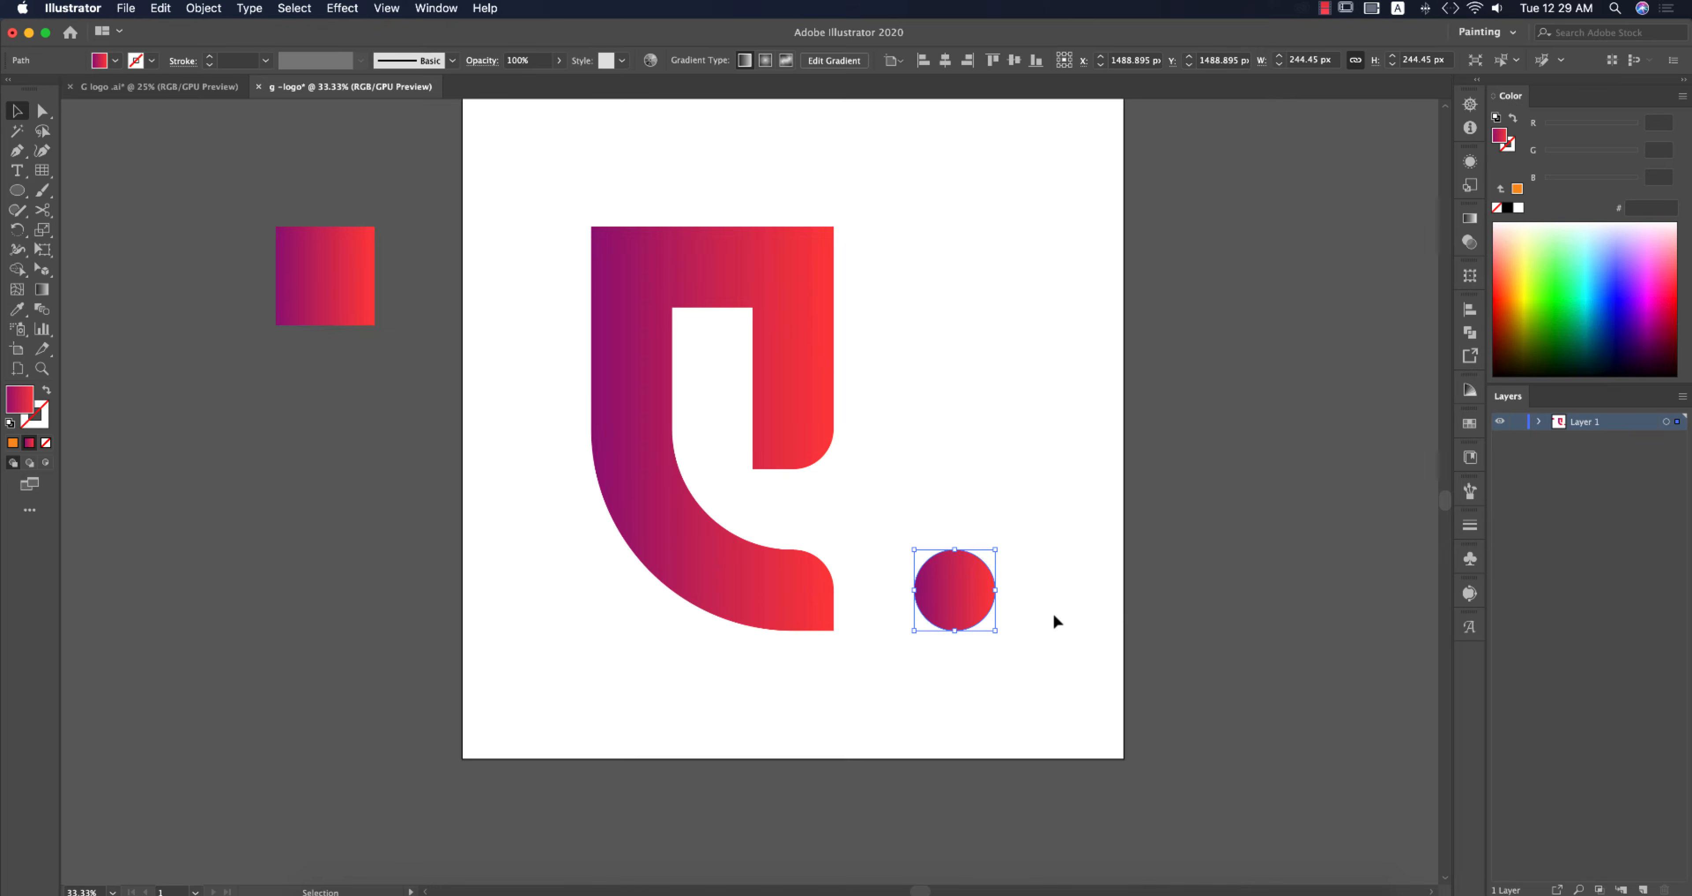
key("super+equal")
key("super+equal")
key("super+equal")
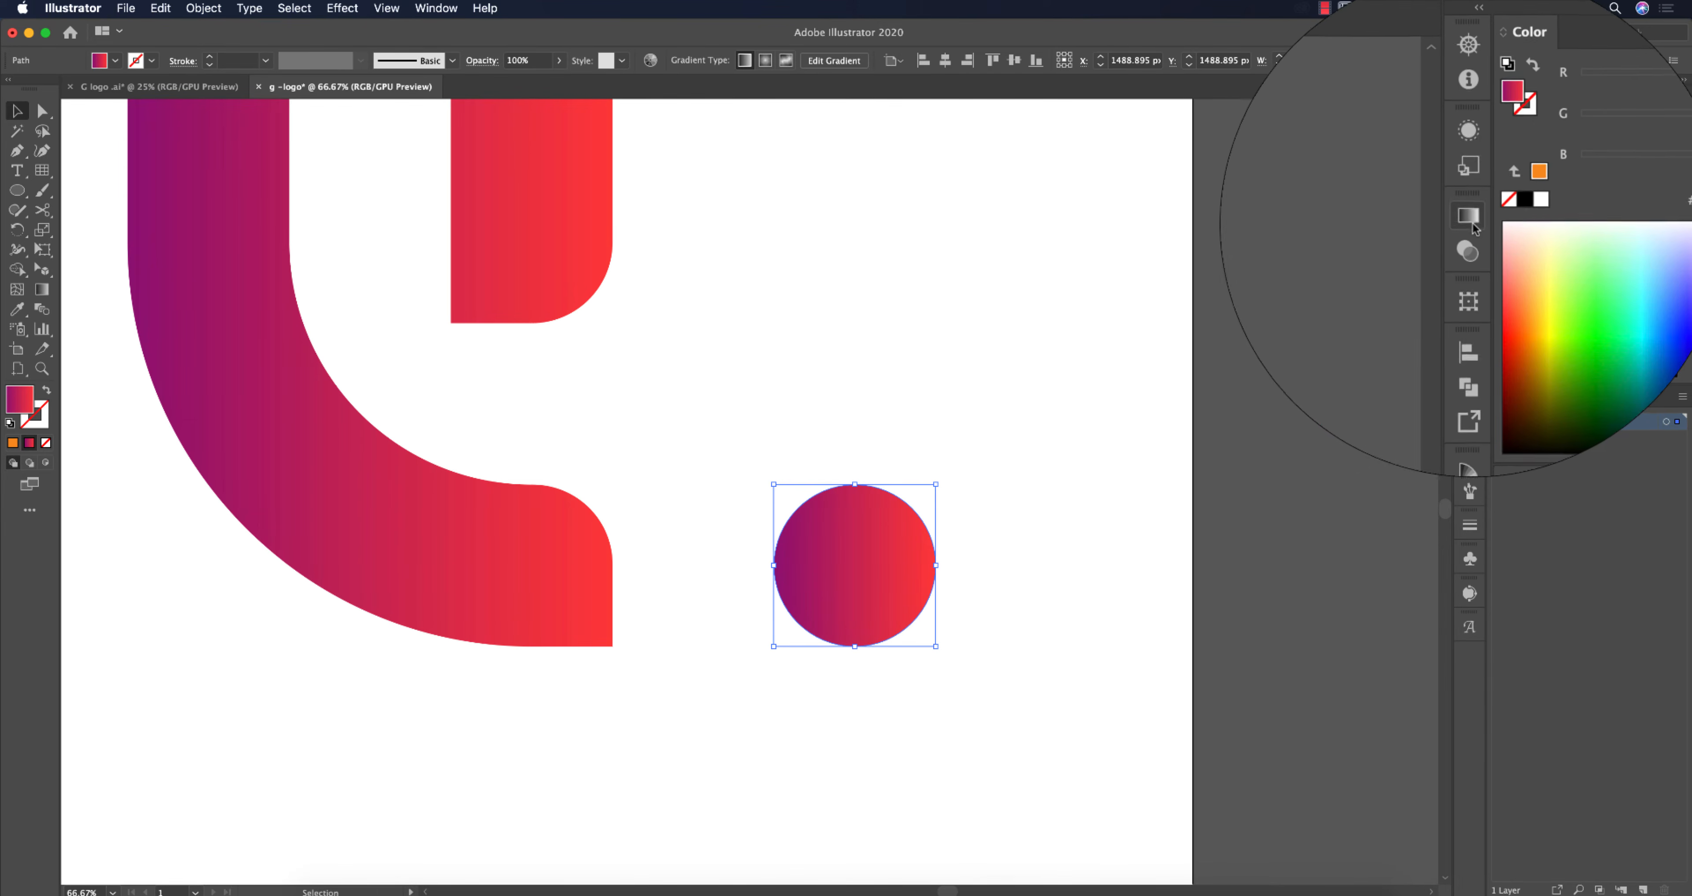
left_click(1470, 219)
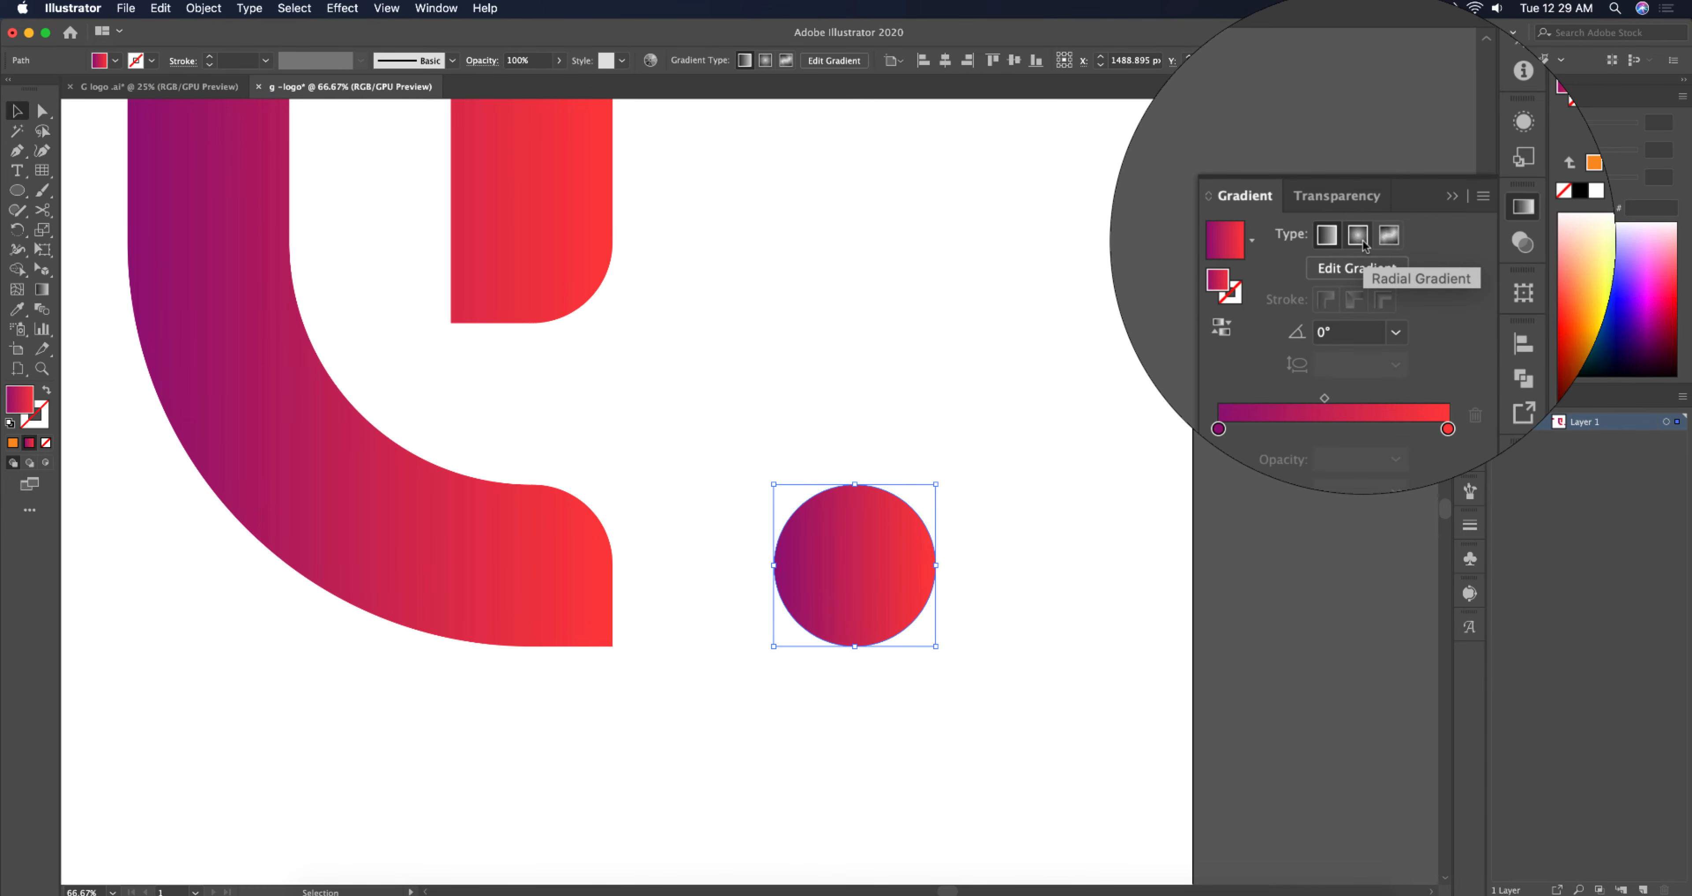
left_click(1360, 238)
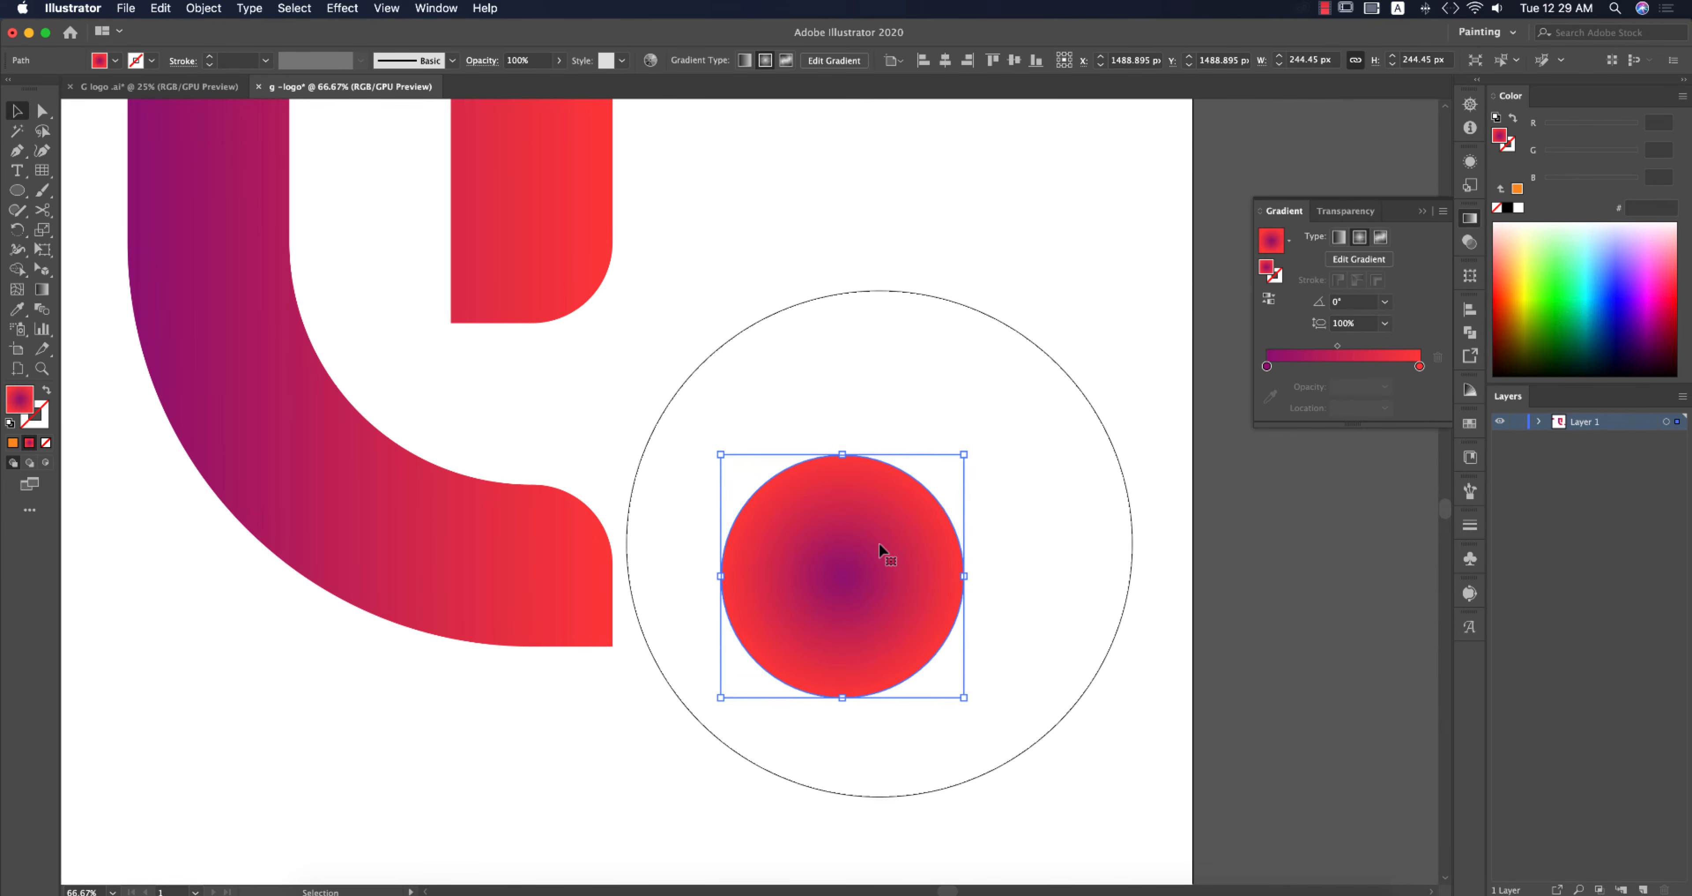
left_click(1269, 299)
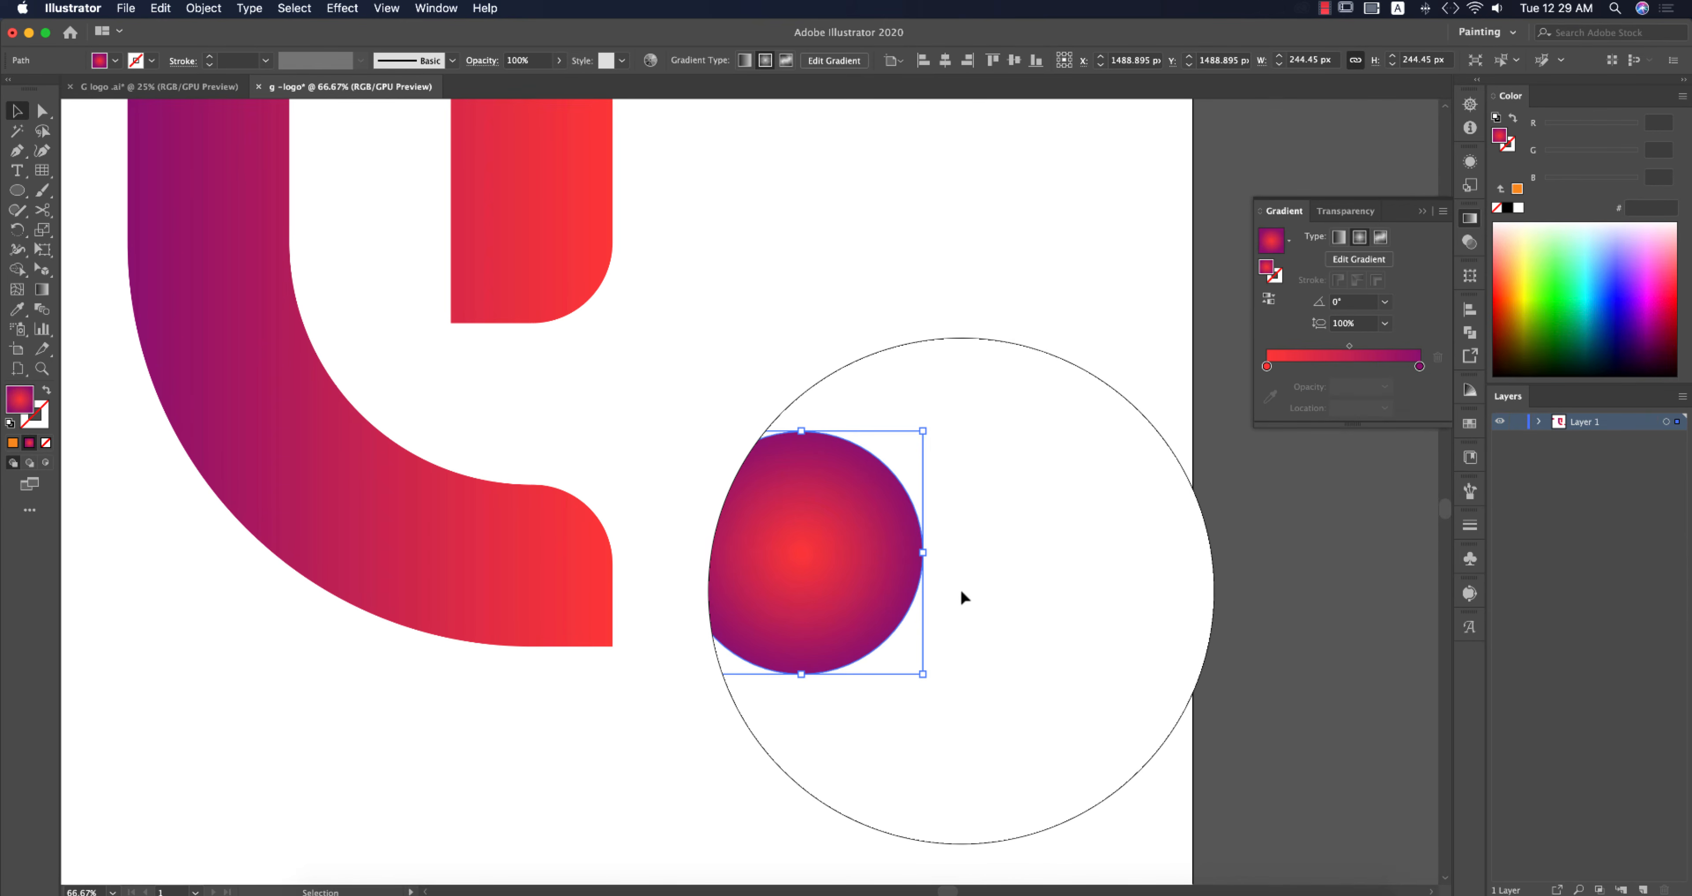
Step: Shift the circle's radial gradient highlight toward its upper right with the Gradient tool, then deselect
key("g")
left_click_drag(894, 534, 847, 640)
key("v")
left_click(1077, 689)
Step: Redirect the G shape's gradient vertically, red at the top and purple at the bottom, with the Gradient tool
scroll(1076, 688, "down", 4)
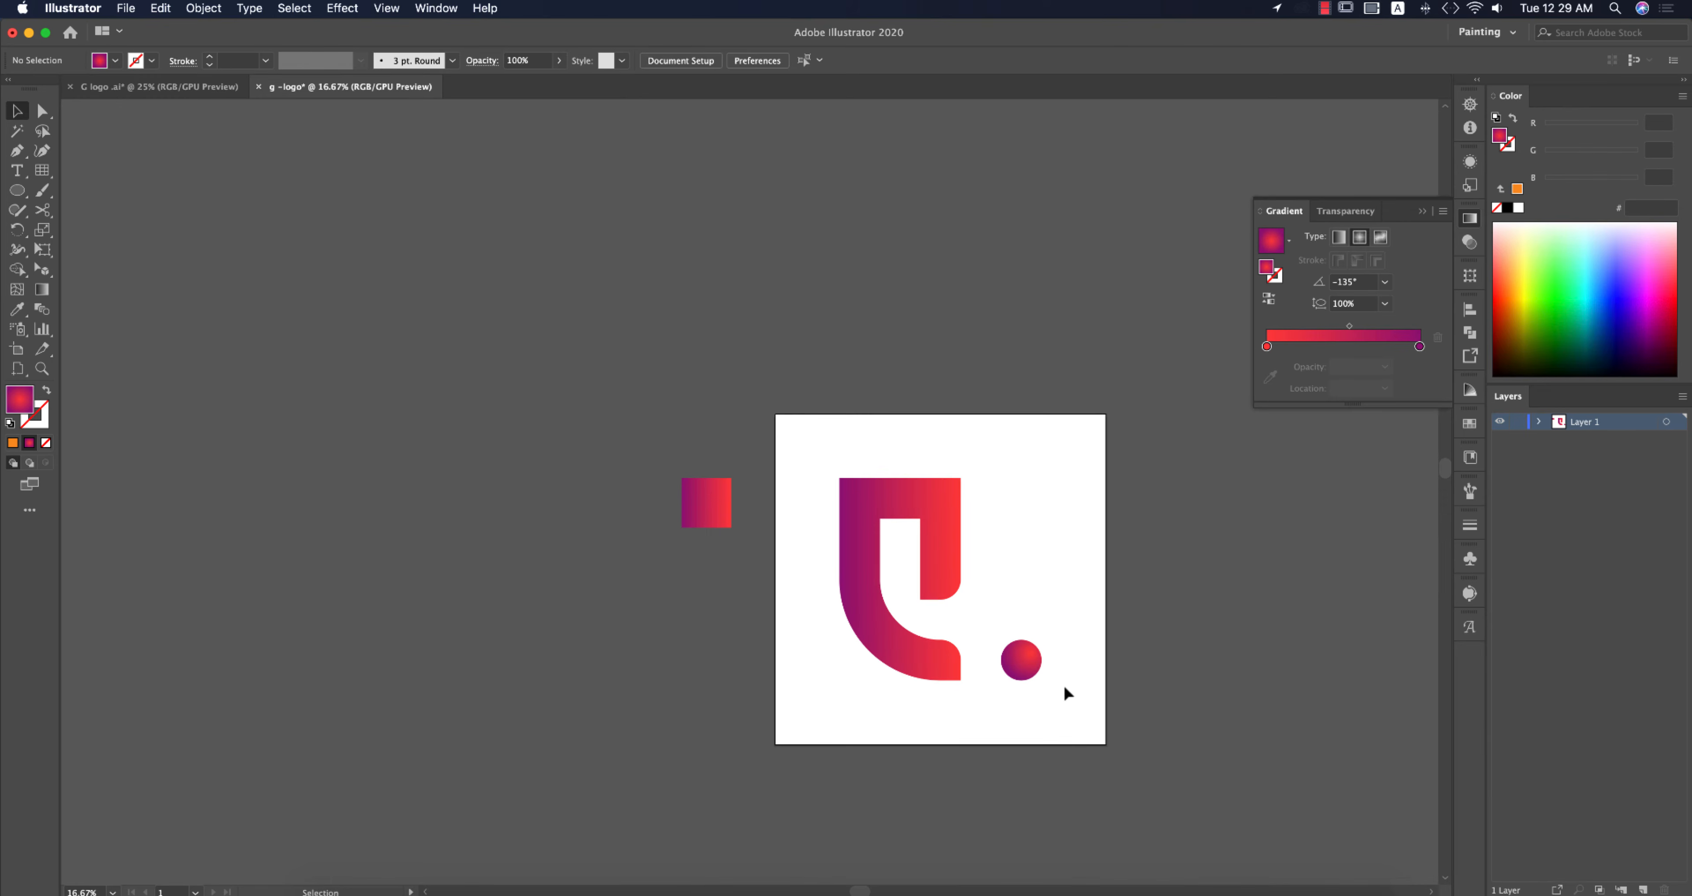
scroll(1023, 676, "up", 1)
scroll(1023, 676, "up", 2)
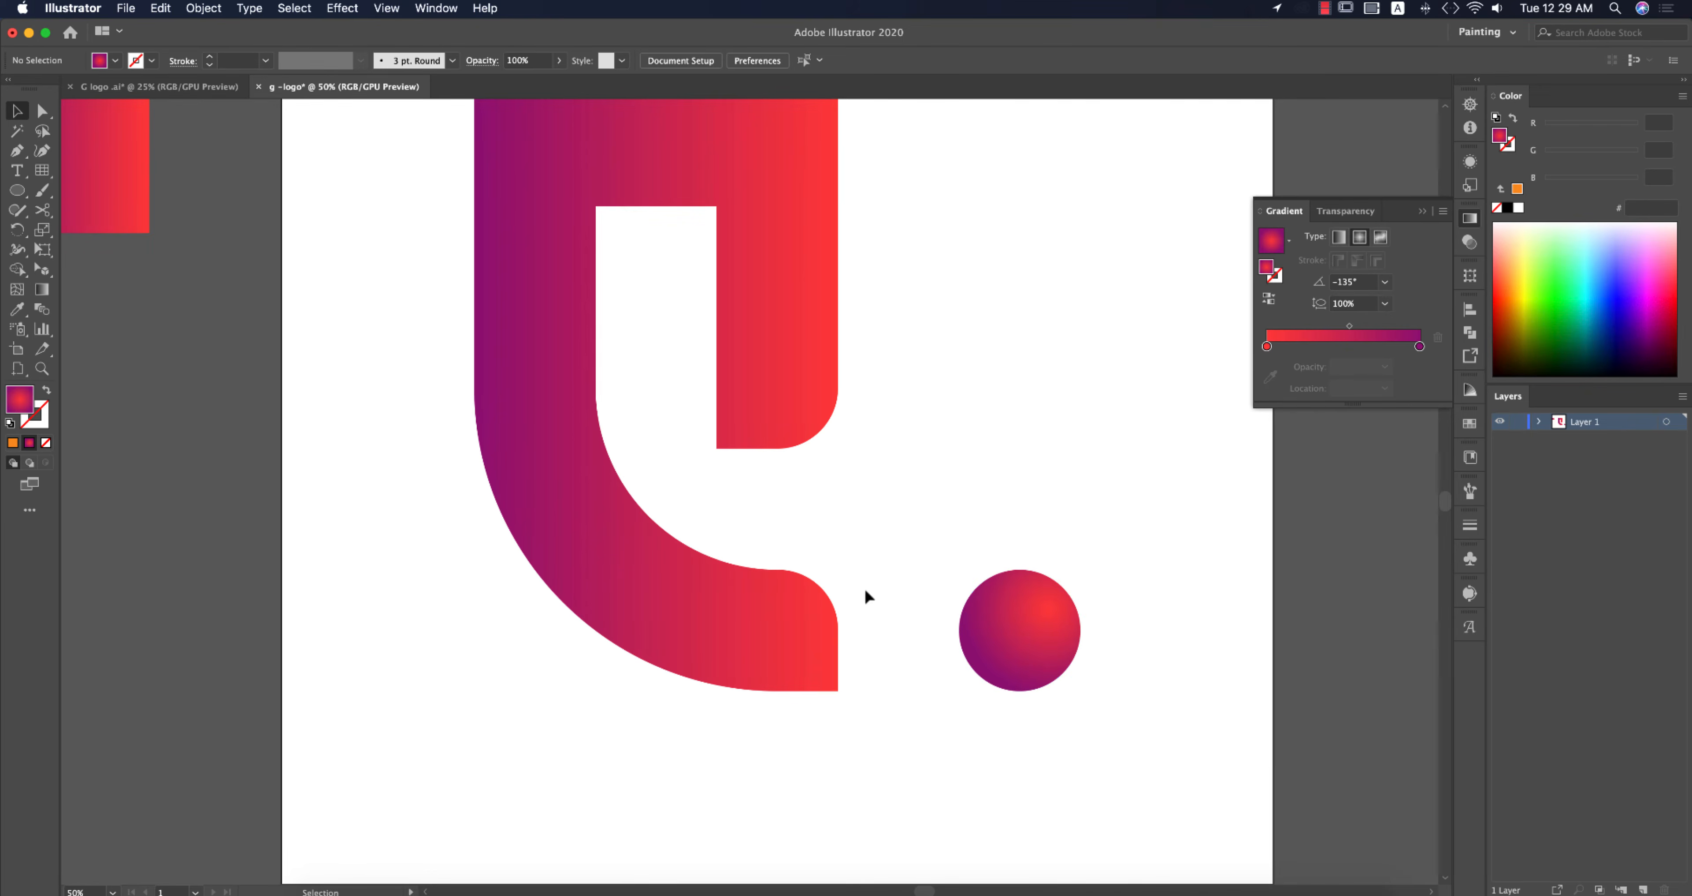
scroll(865, 587, "down", 1)
left_click_drag(911, 533, 986, 535)
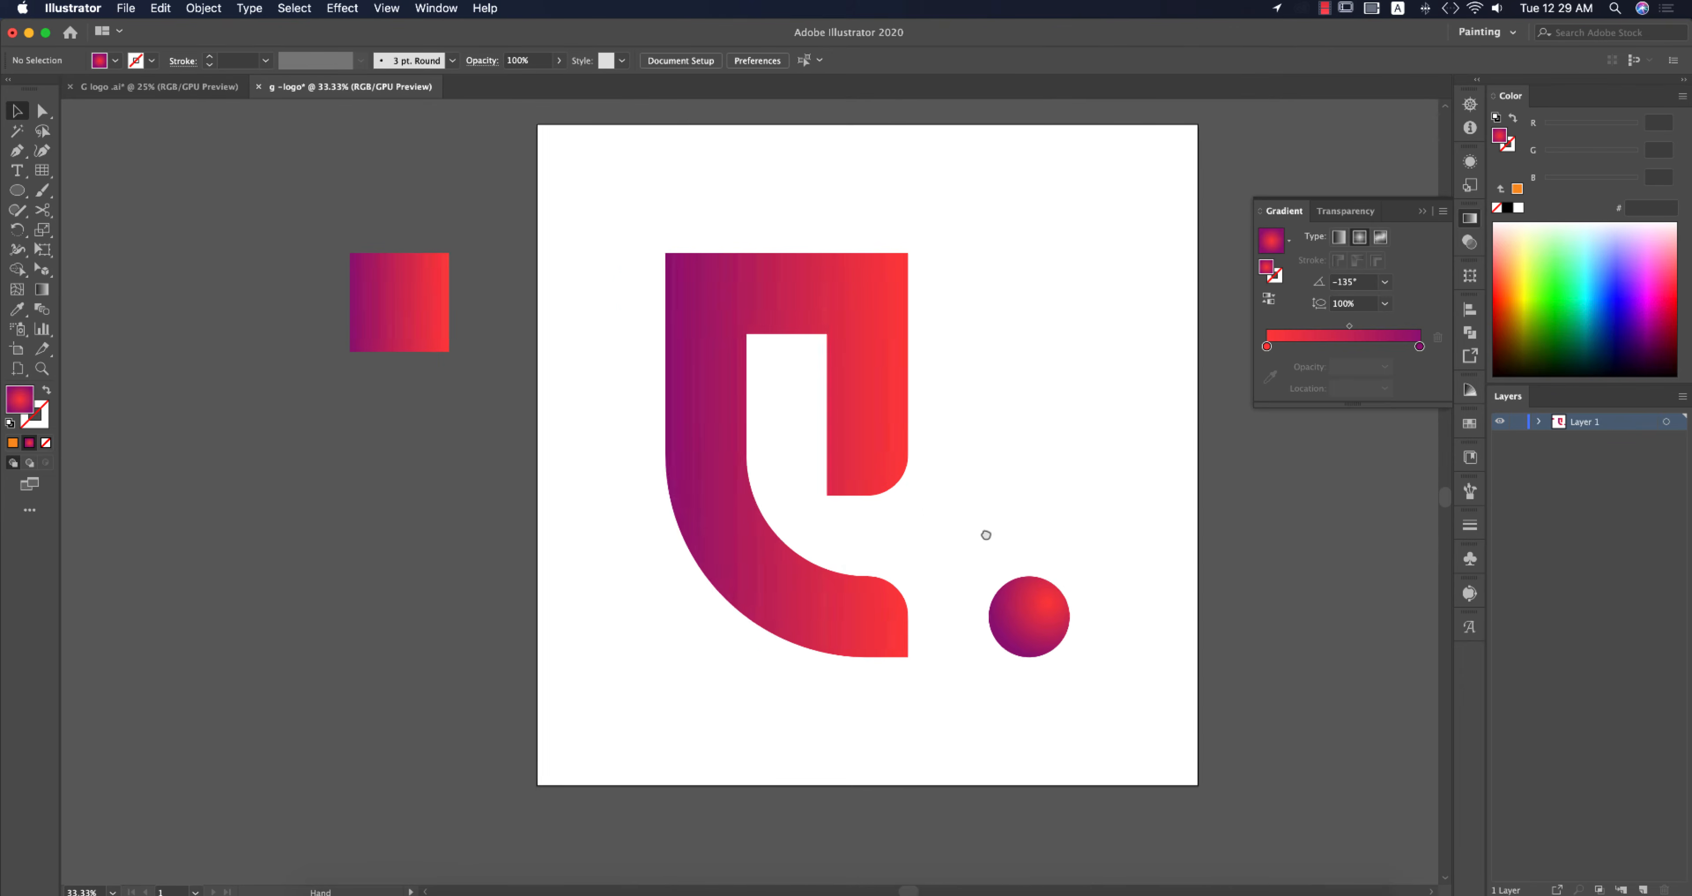
left_click(891, 445)
key("g")
left_click_drag(801, 218, 850, 266)
key("g")
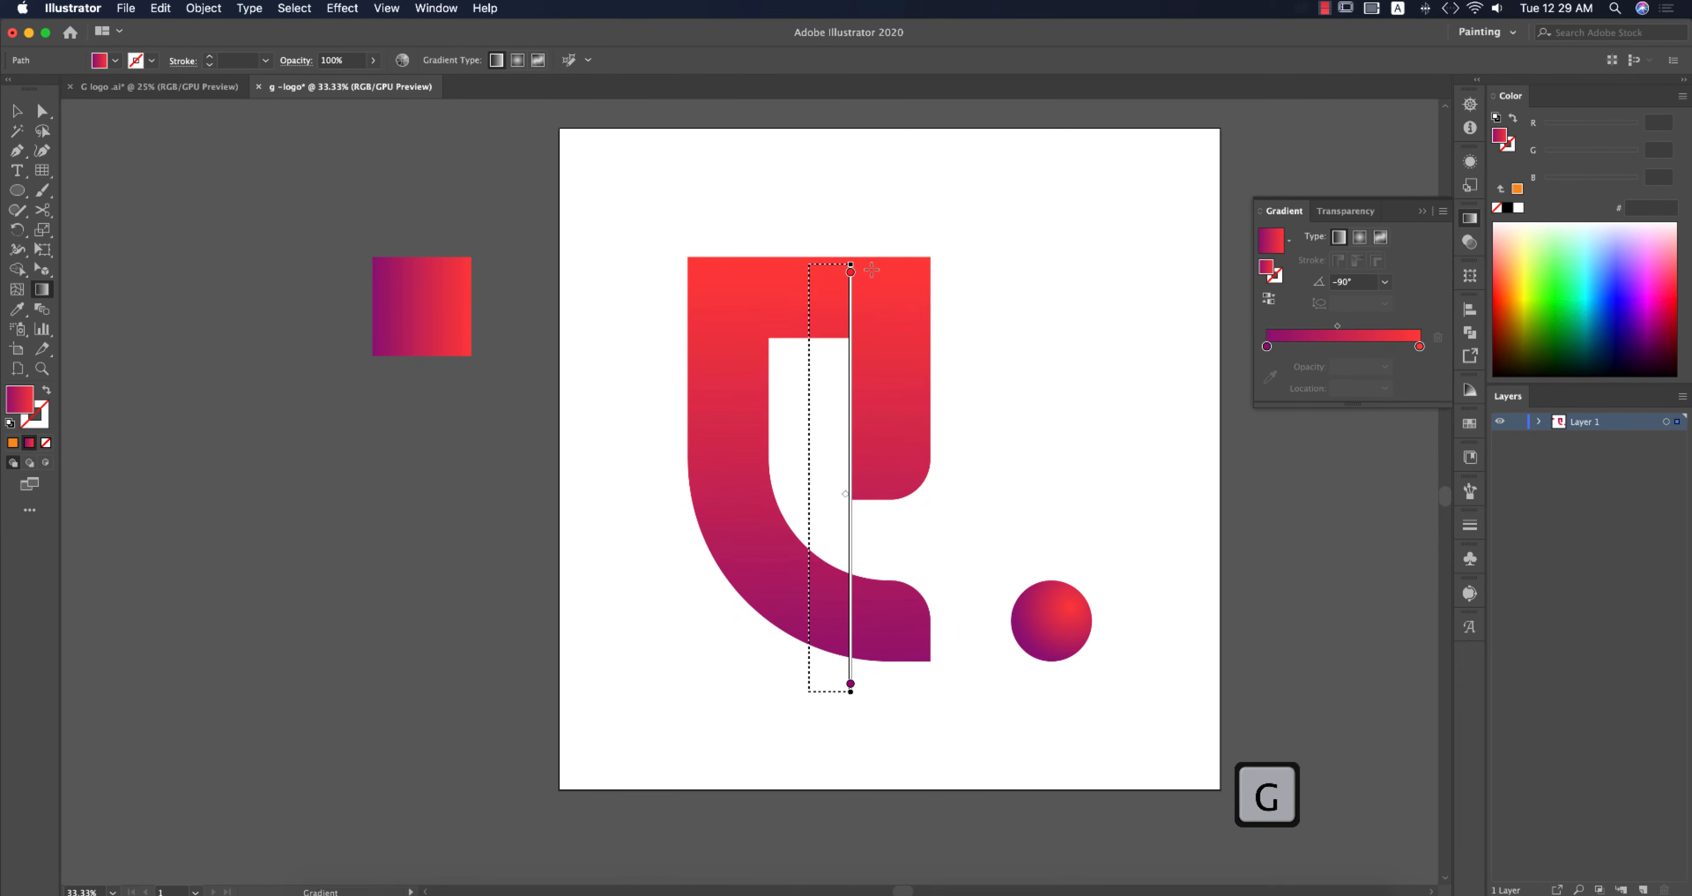
key("v")
left_click(1038, 476)
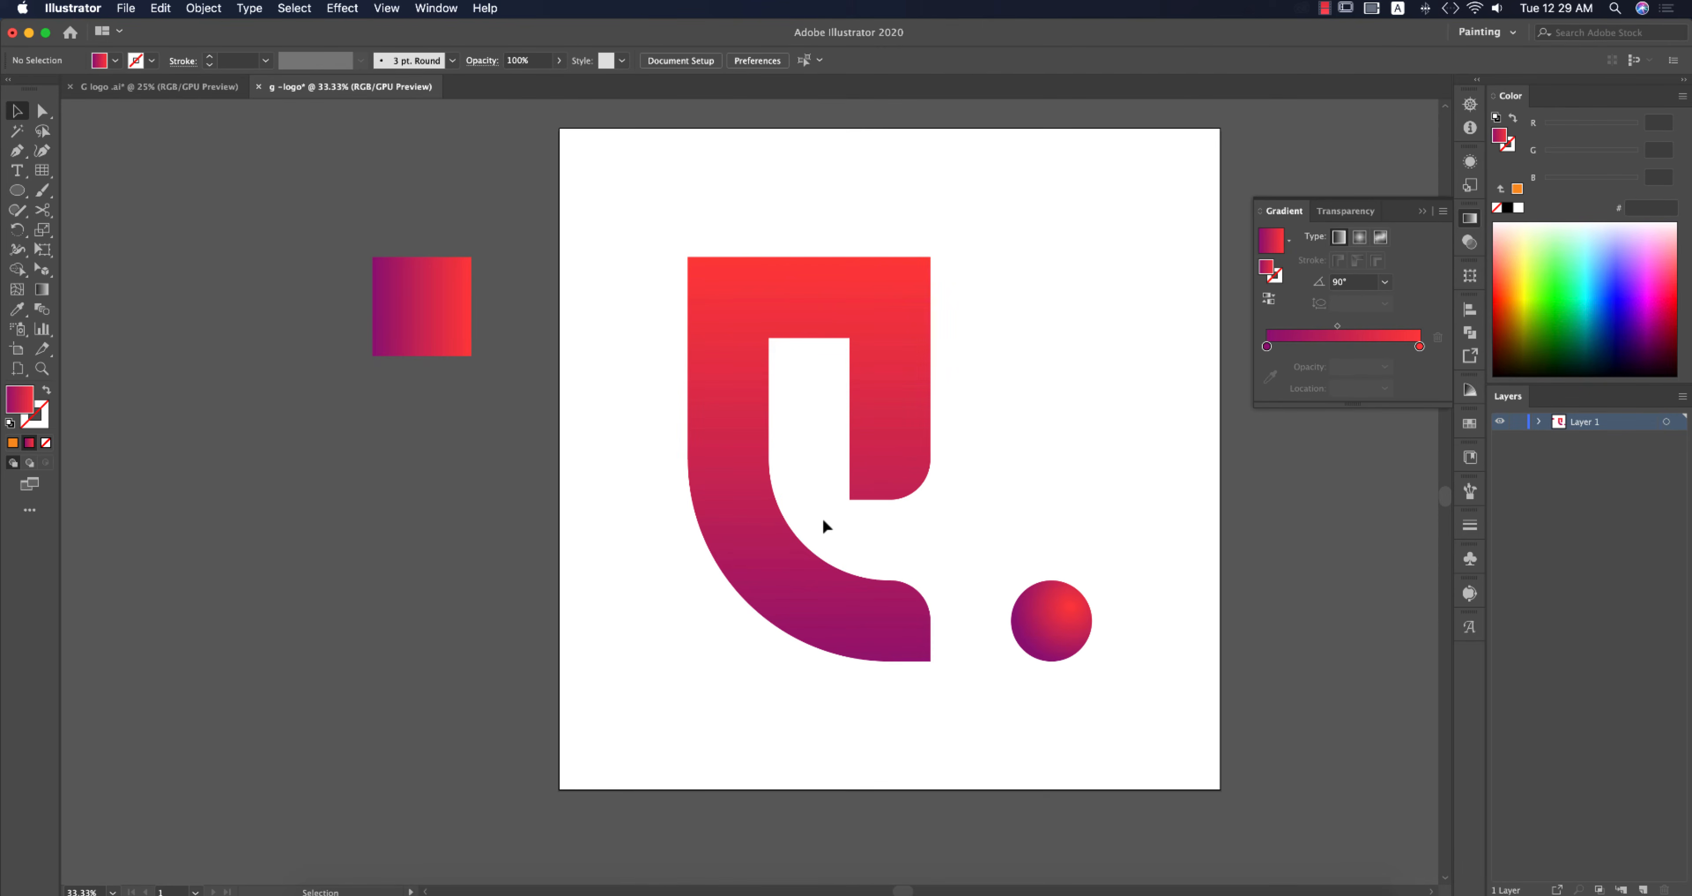
Step: Draw a curved Pen path from the G's left edge across its lower bowl, set to no fill
key("p")
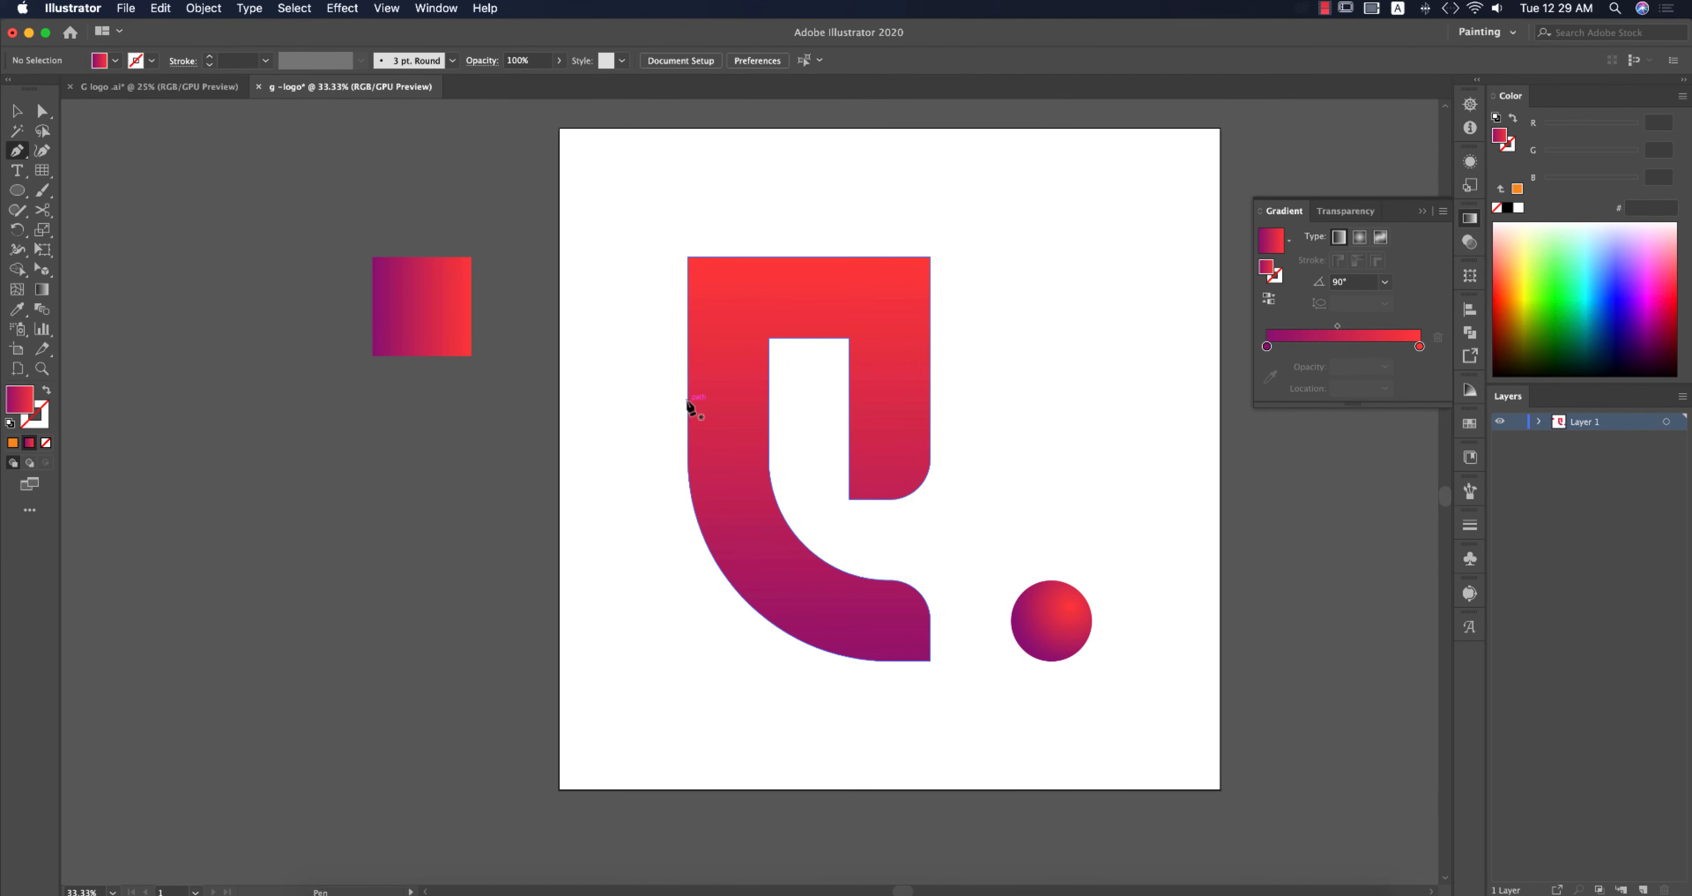
left_click(687, 400)
left_click_drag(815, 554, 901, 593)
key("Return")
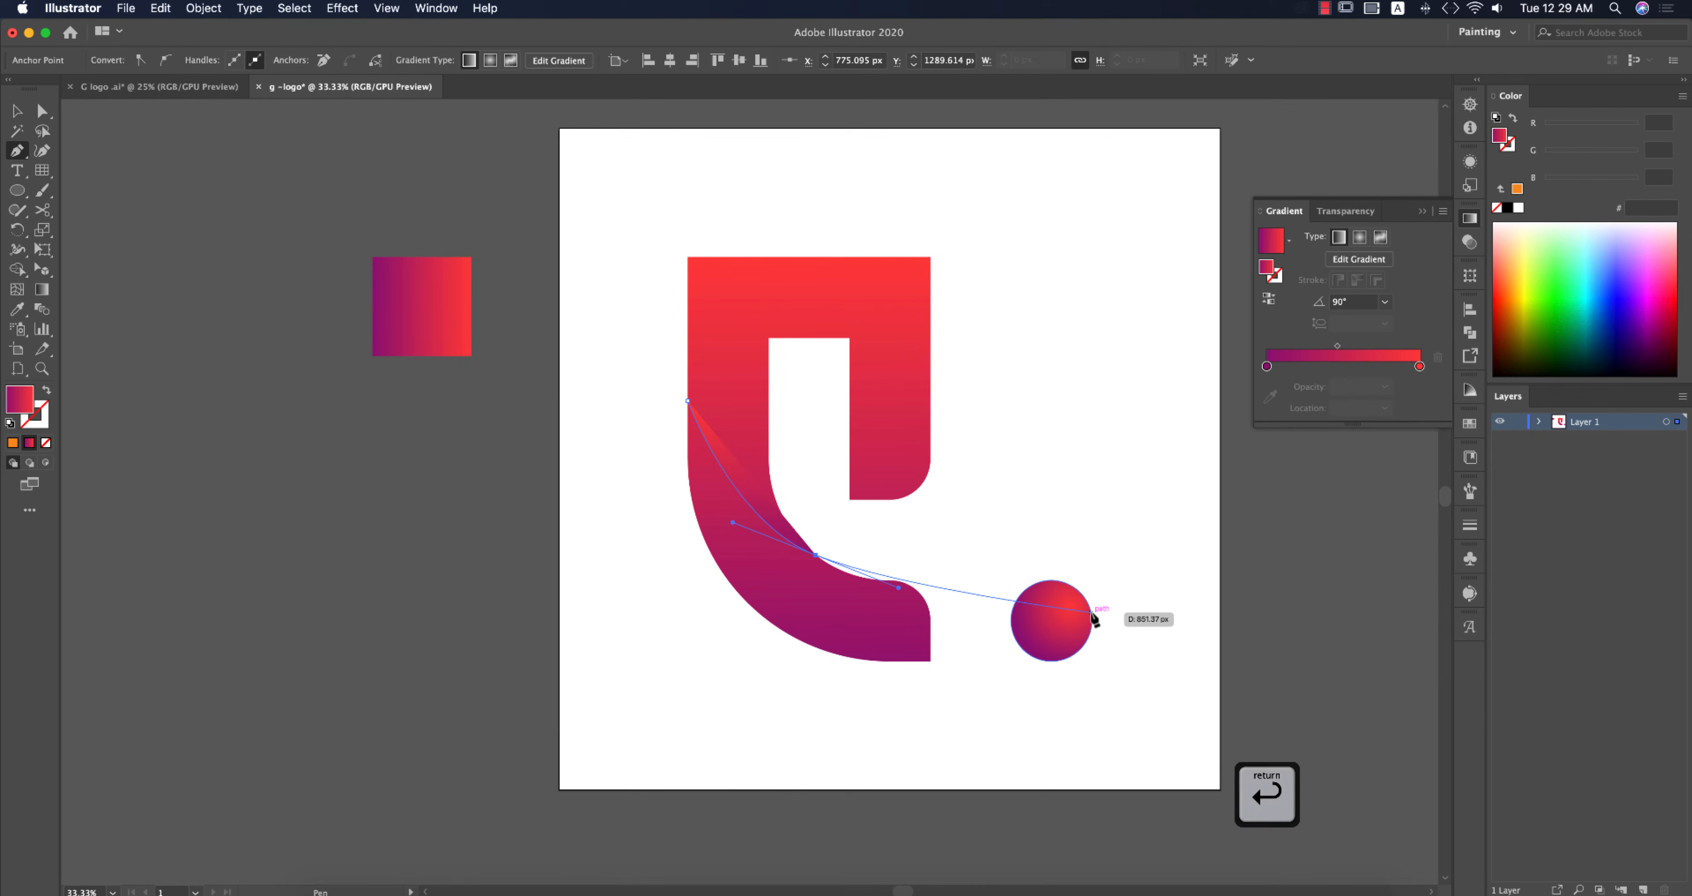
left_click(46, 392)
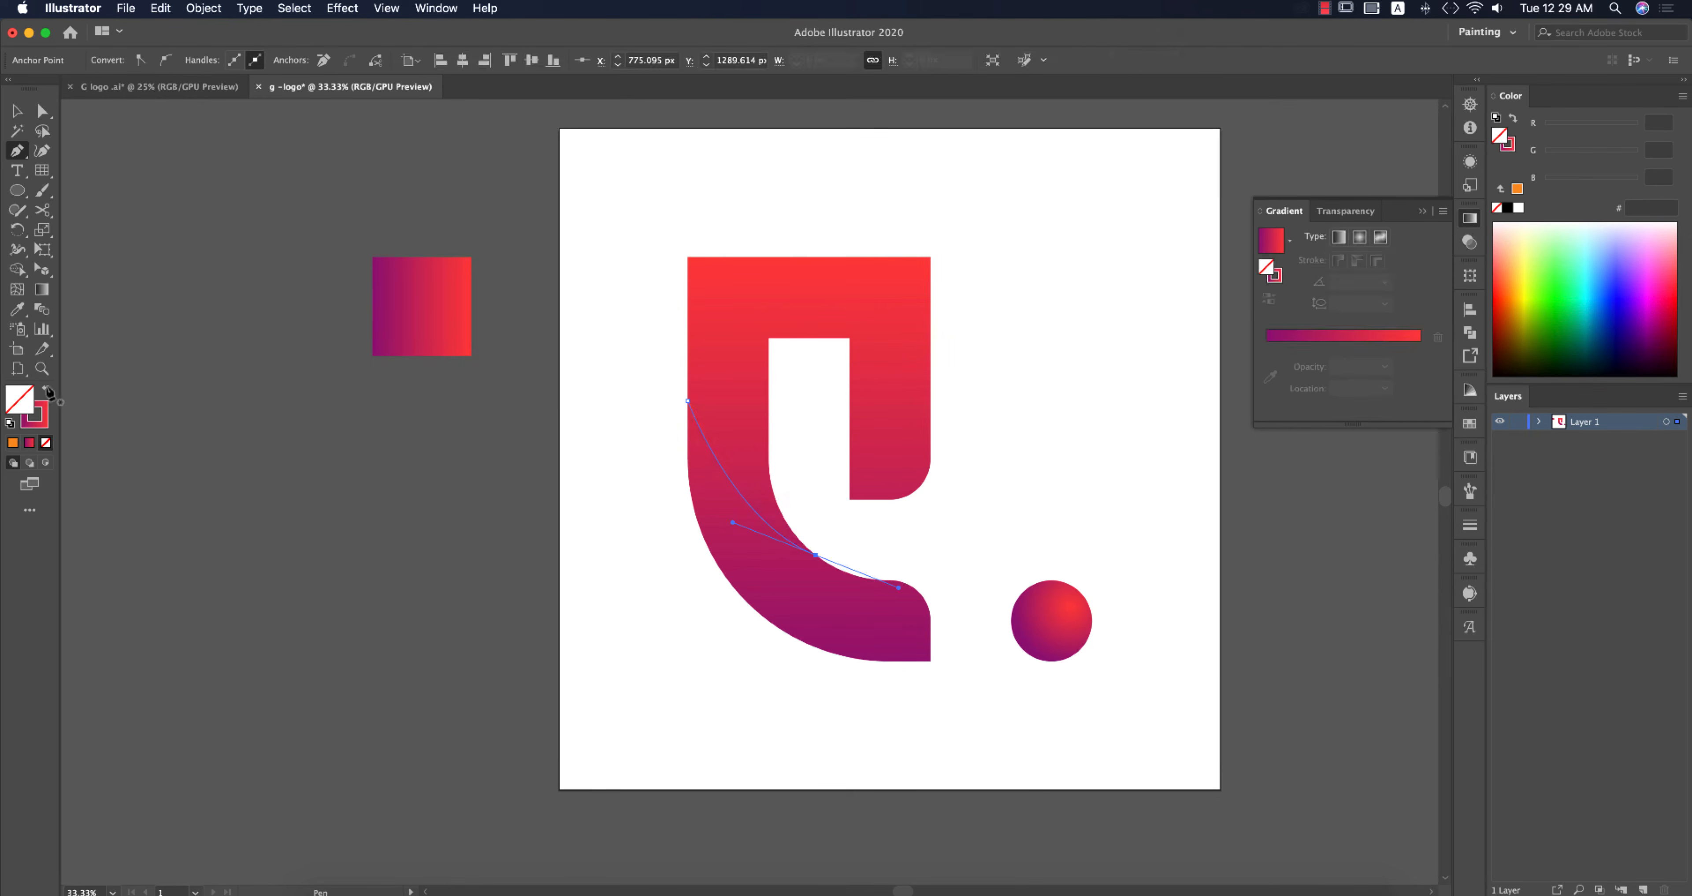
Step: Select the G and the curve, and split off the lower part of the G with the Shape Builder
left_click(17, 112)
left_click_drag(604, 317, 927, 704)
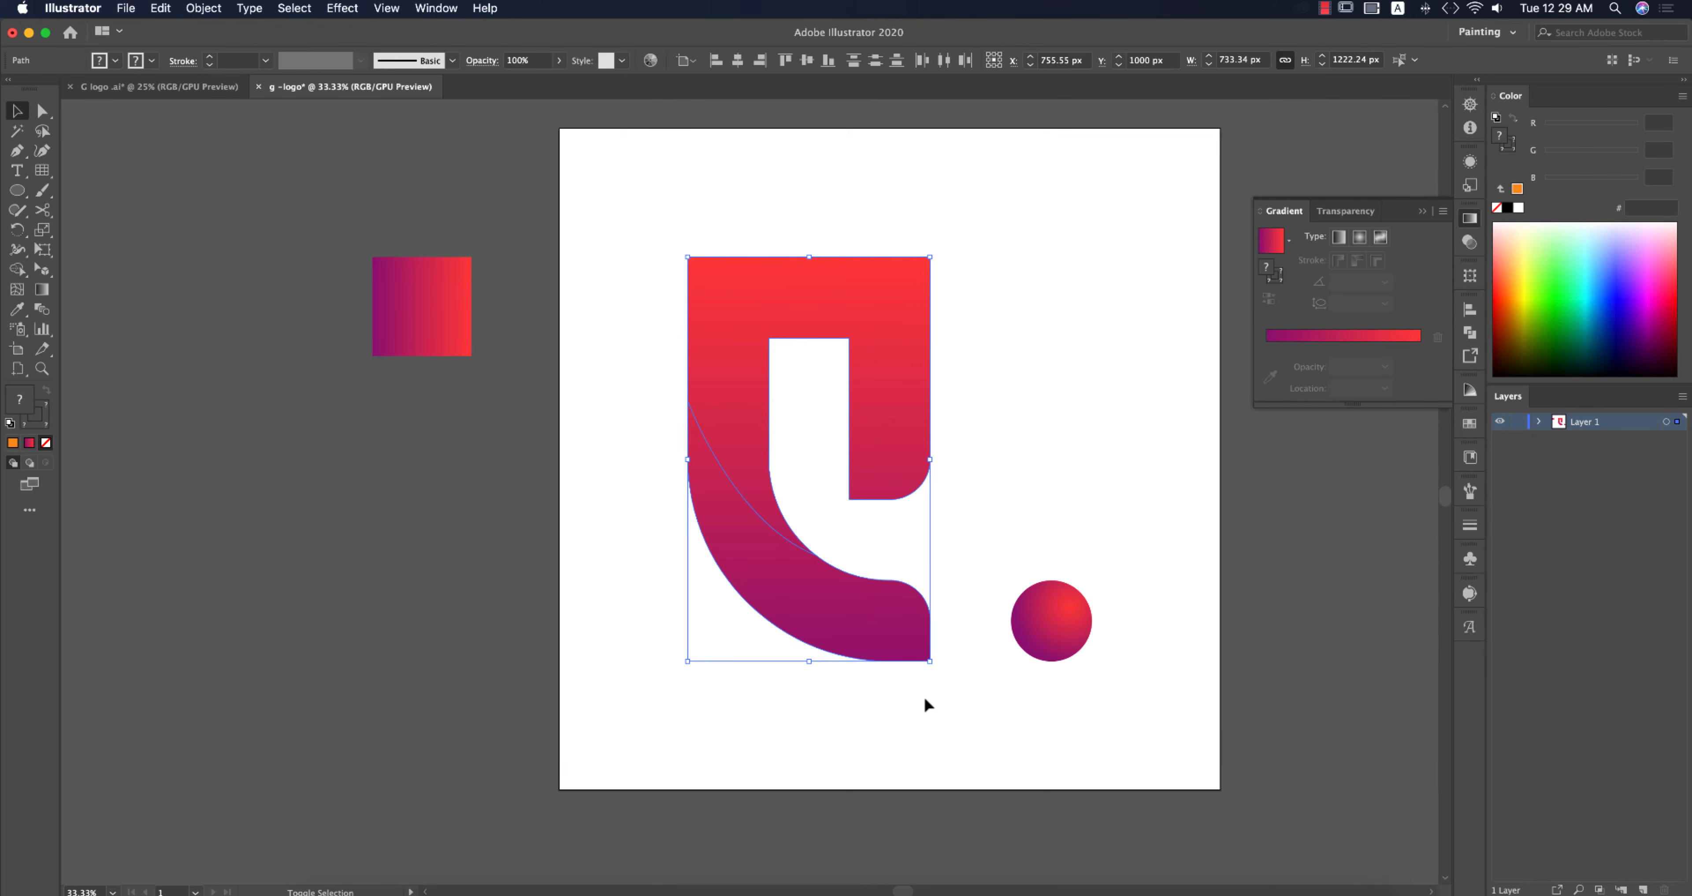
key("shift+m")
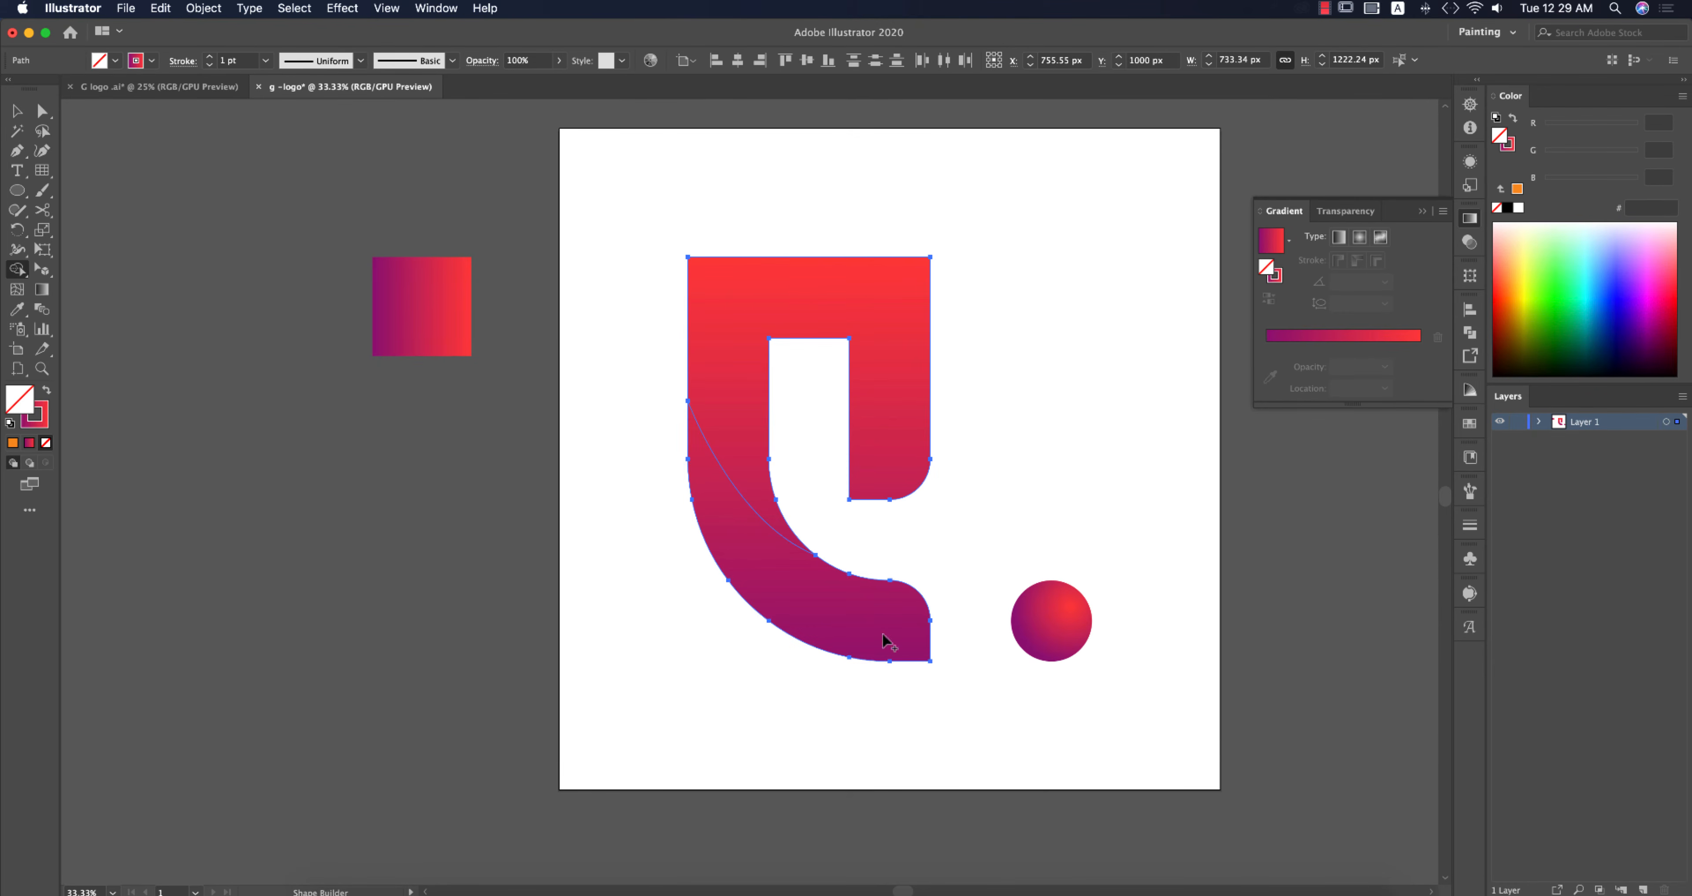
left_click(881, 624, "alt")
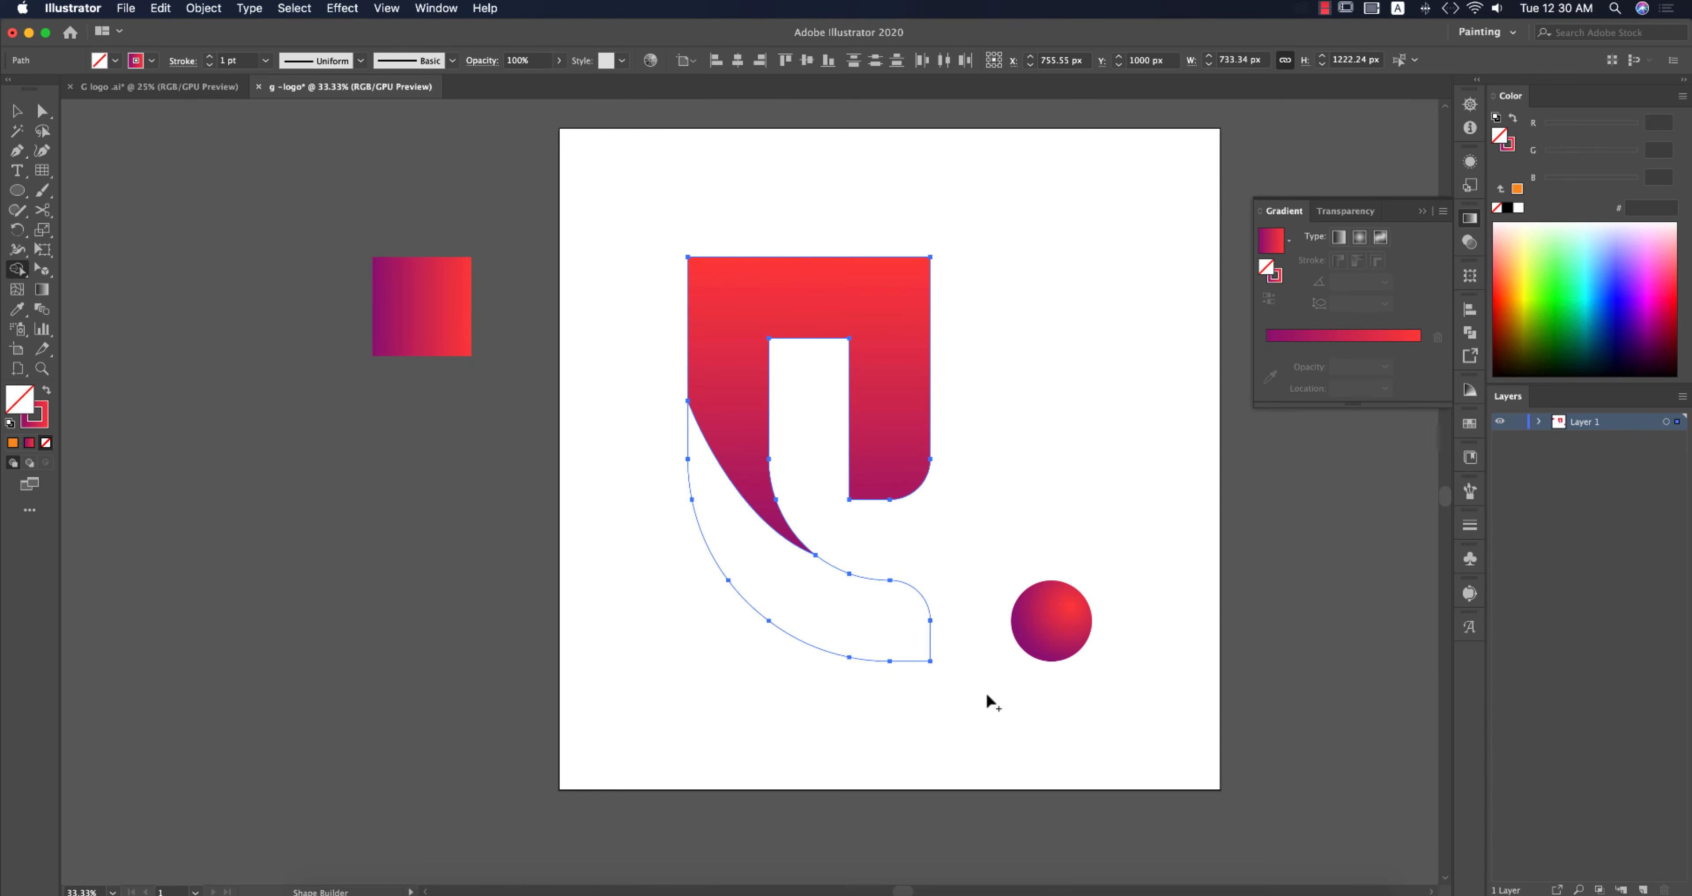
Step: Give the G's lower piece the same gradient with the Eyedropper and reverse its stops
key("v")
left_click_drag(970, 629, 880, 692)
key("i")
left_click(872, 452)
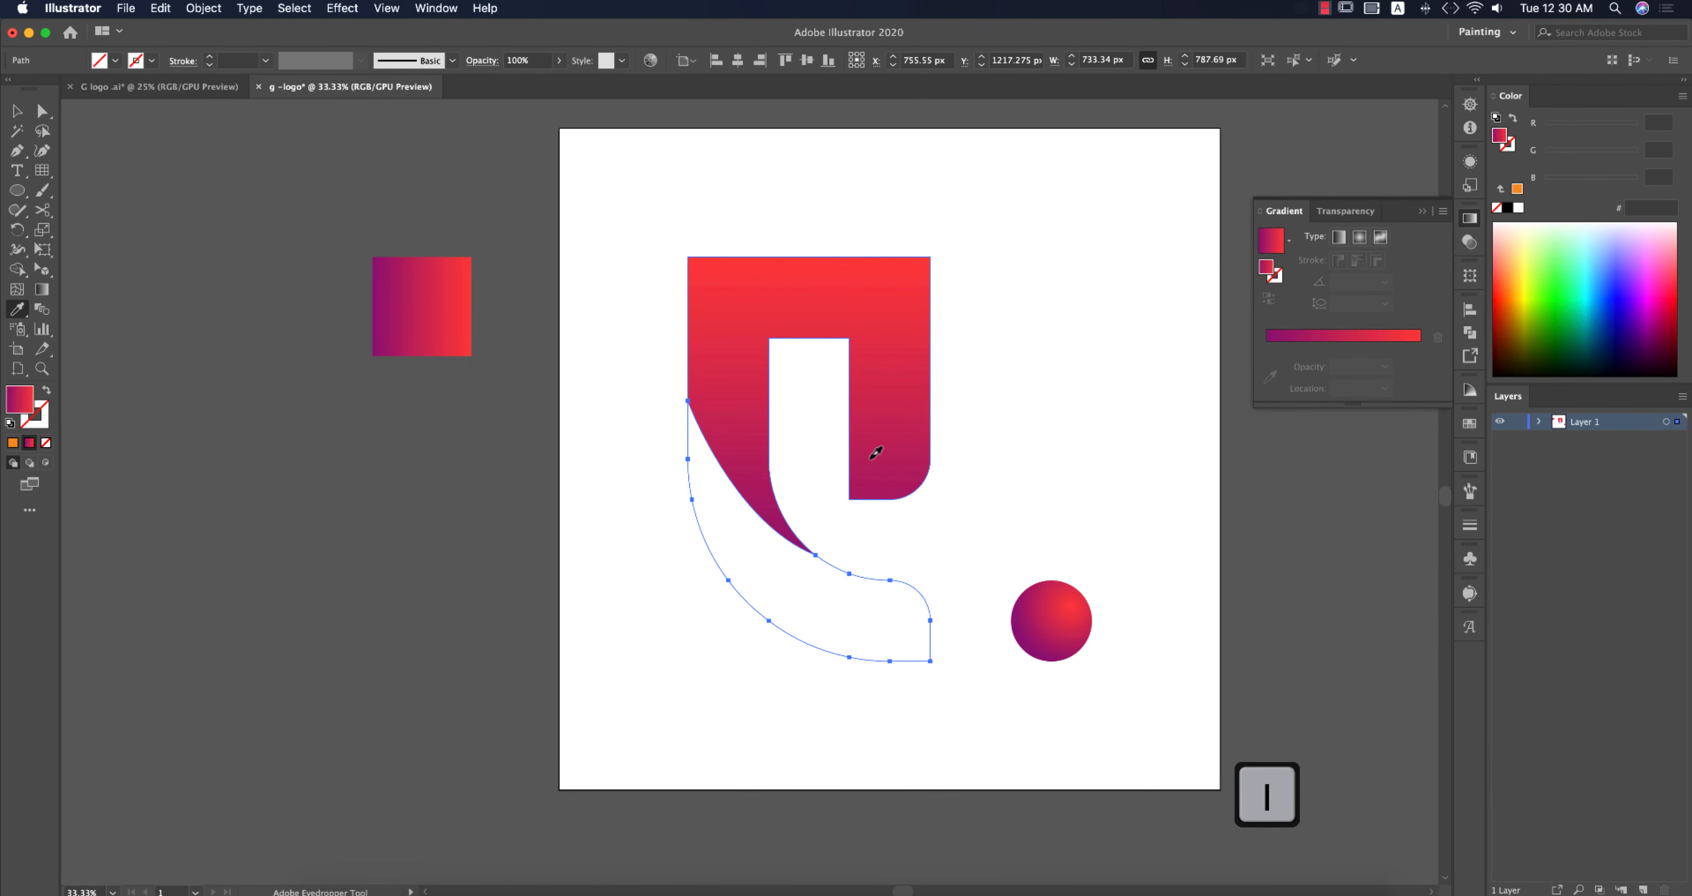
left_click(1269, 299)
key("v")
left_click(1031, 468)
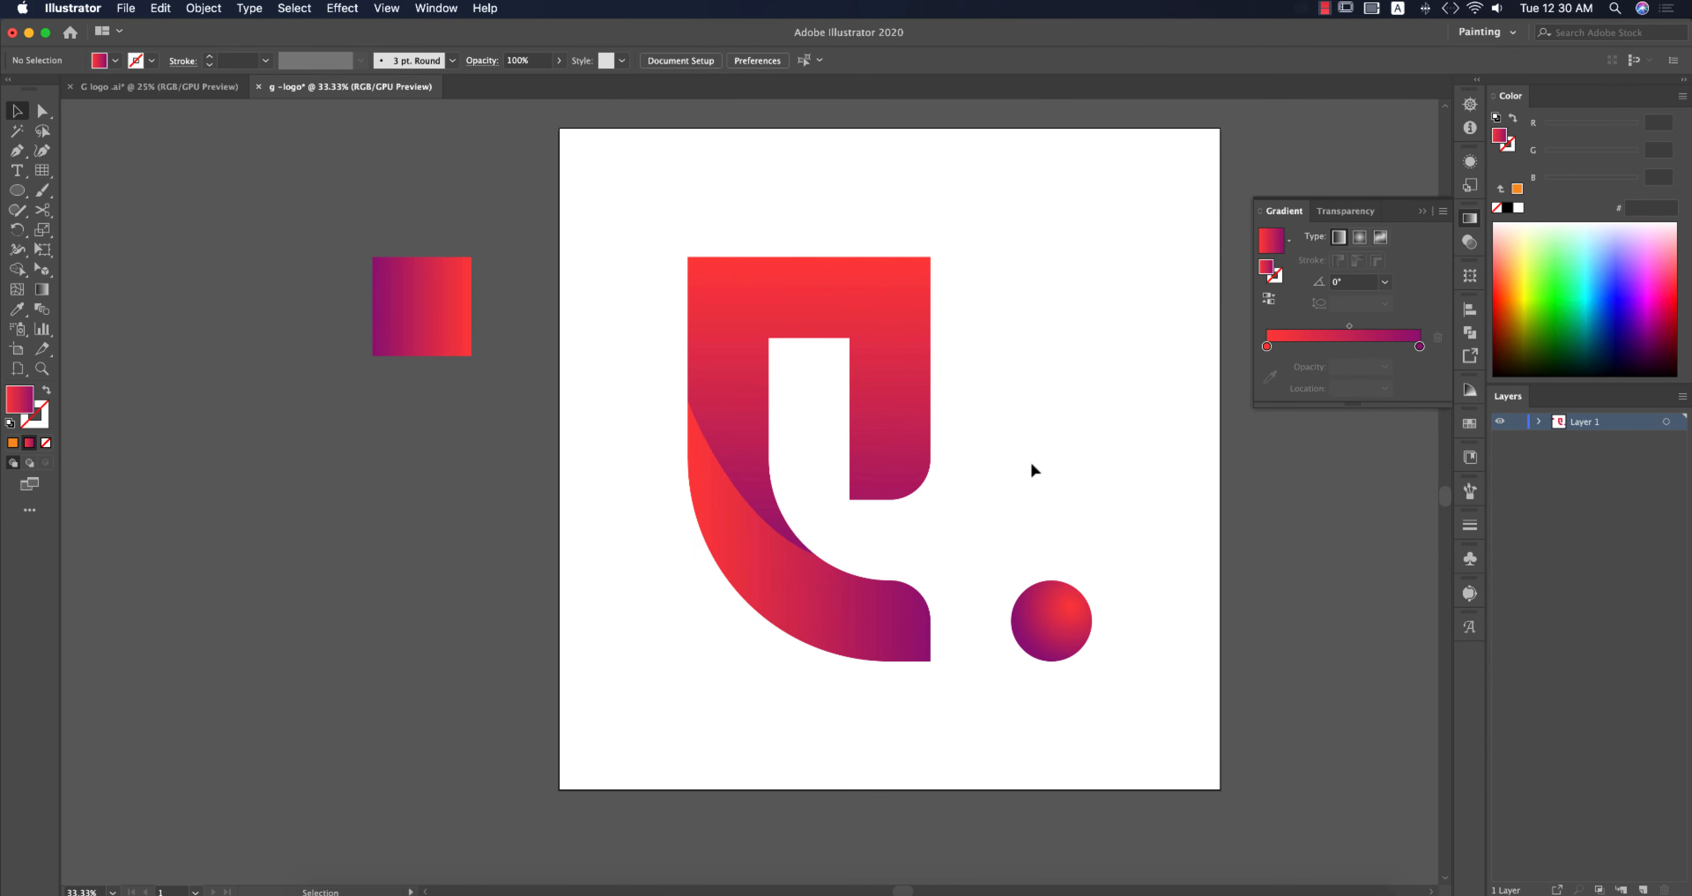
Step: Angle the lower piece's gradient diagonally with the Gradient tool
key("super+minus")
left_click(904, 581)
key("g")
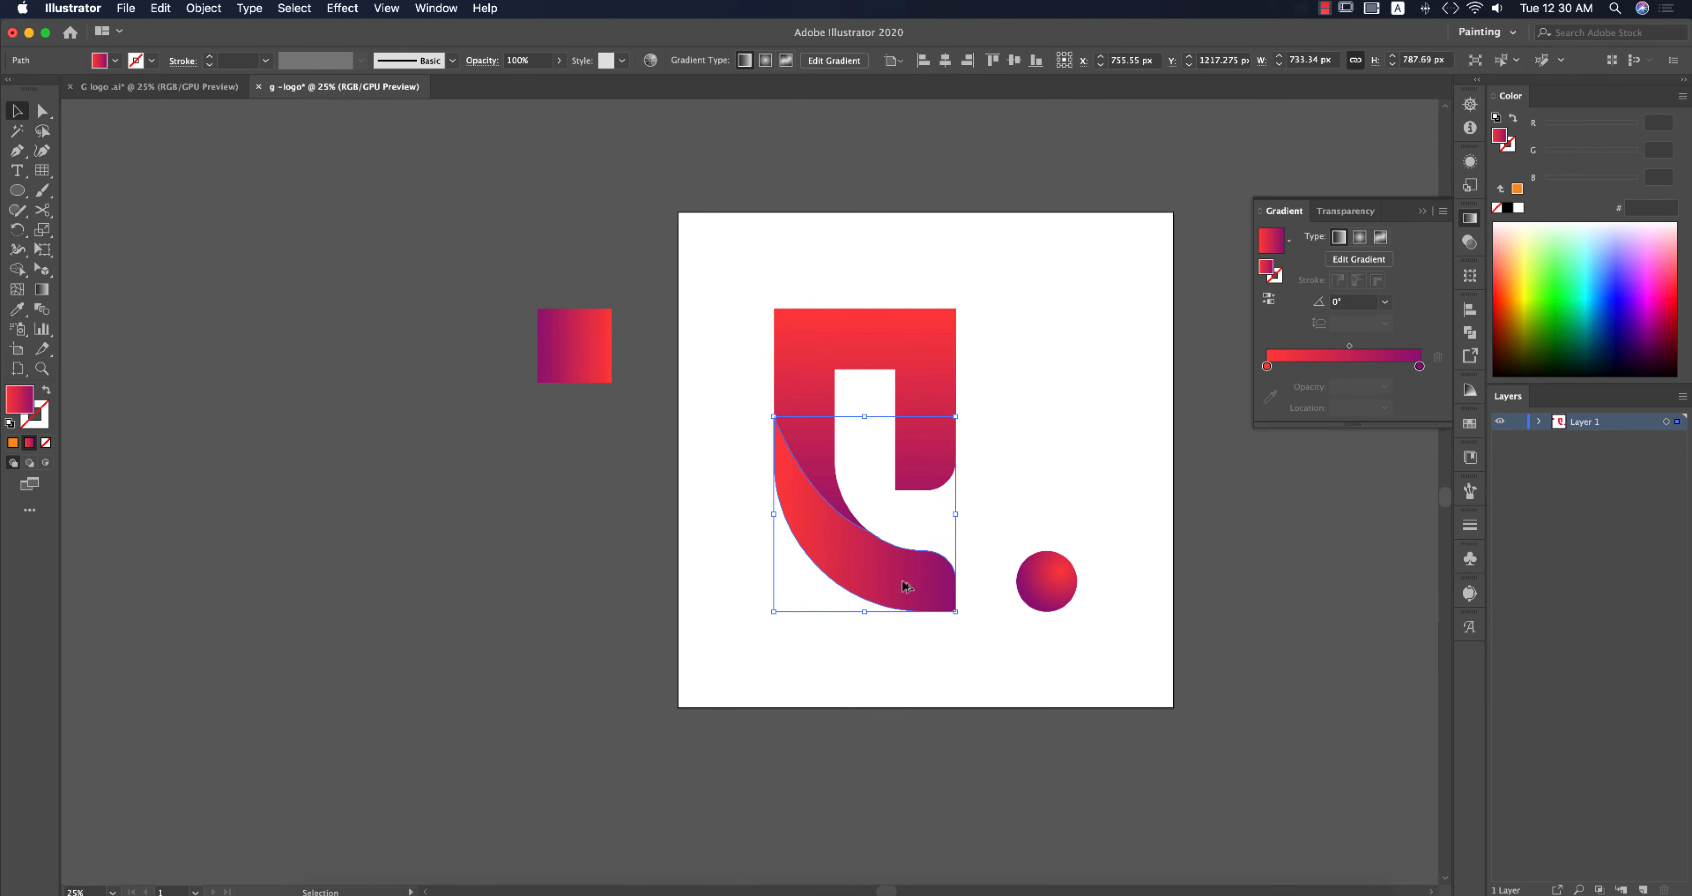
scroll(903, 580, "up", 2)
left_click_drag(778, 371, 831, 668)
left_click_drag(629, 274, 1005, 638)
key("v")
Step: Angle the upper piece's gradient diagonally, red at the upper right, with the Gradient tool
scroll(1031, 651, "up", 3)
left_click(969, 473)
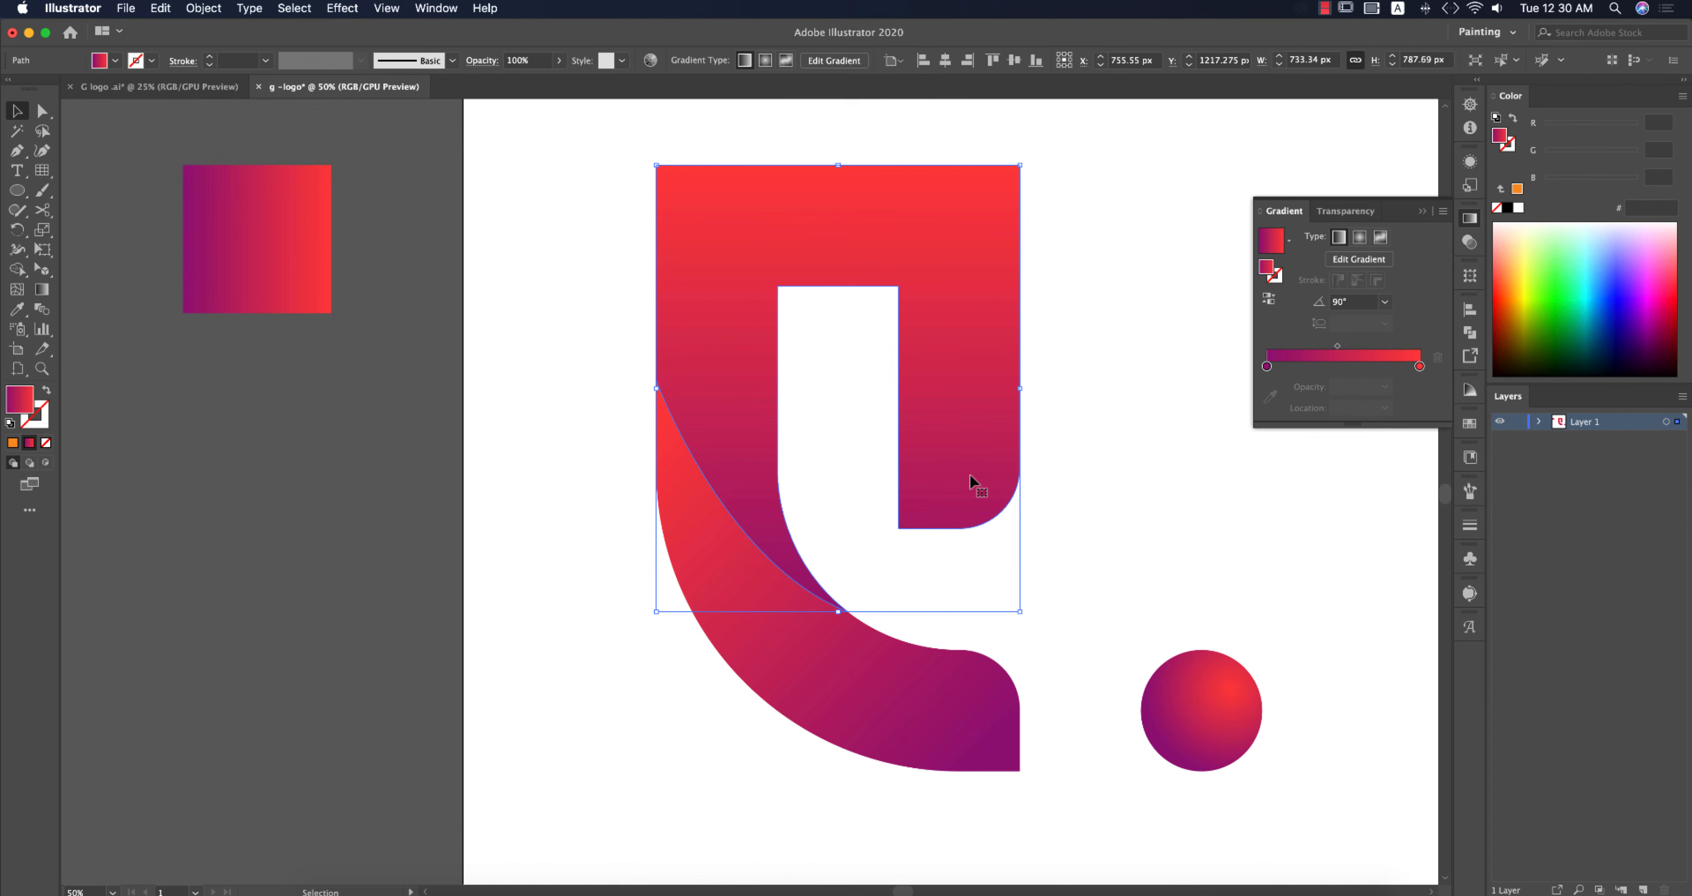
key("g")
mouse_move(1054, 291)
left_mouse_down()
mouse_move(717, 544)
mouse_move(1013, 365)
left_mouse_up()
key("v")
left_click(1099, 570)
Step: Group the two G pieces and the circle together
scroll(1100, 570, "down", 2)
left_click_drag(1119, 552, 1010, 526)
key("a")
left_click_drag(747, 331, 1007, 559)
key("super+g")
left_click(936, 571)
scroll(934, 568, "up", 2)
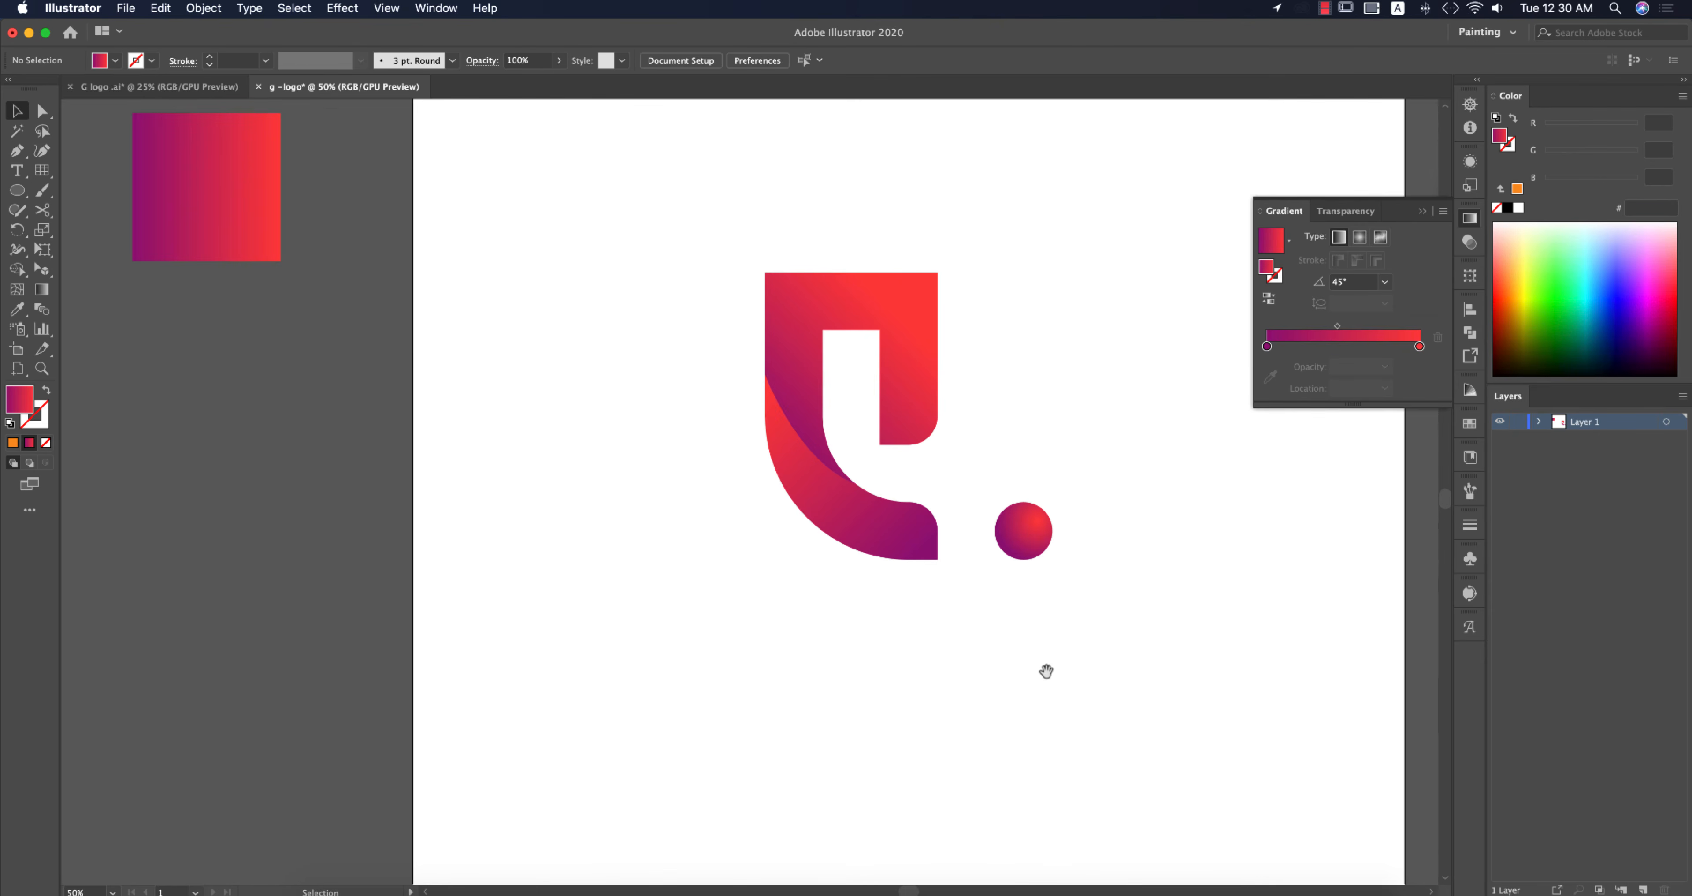
left_click_drag(1046, 671, 895, 688)
scroll(898, 691, "down", 1)
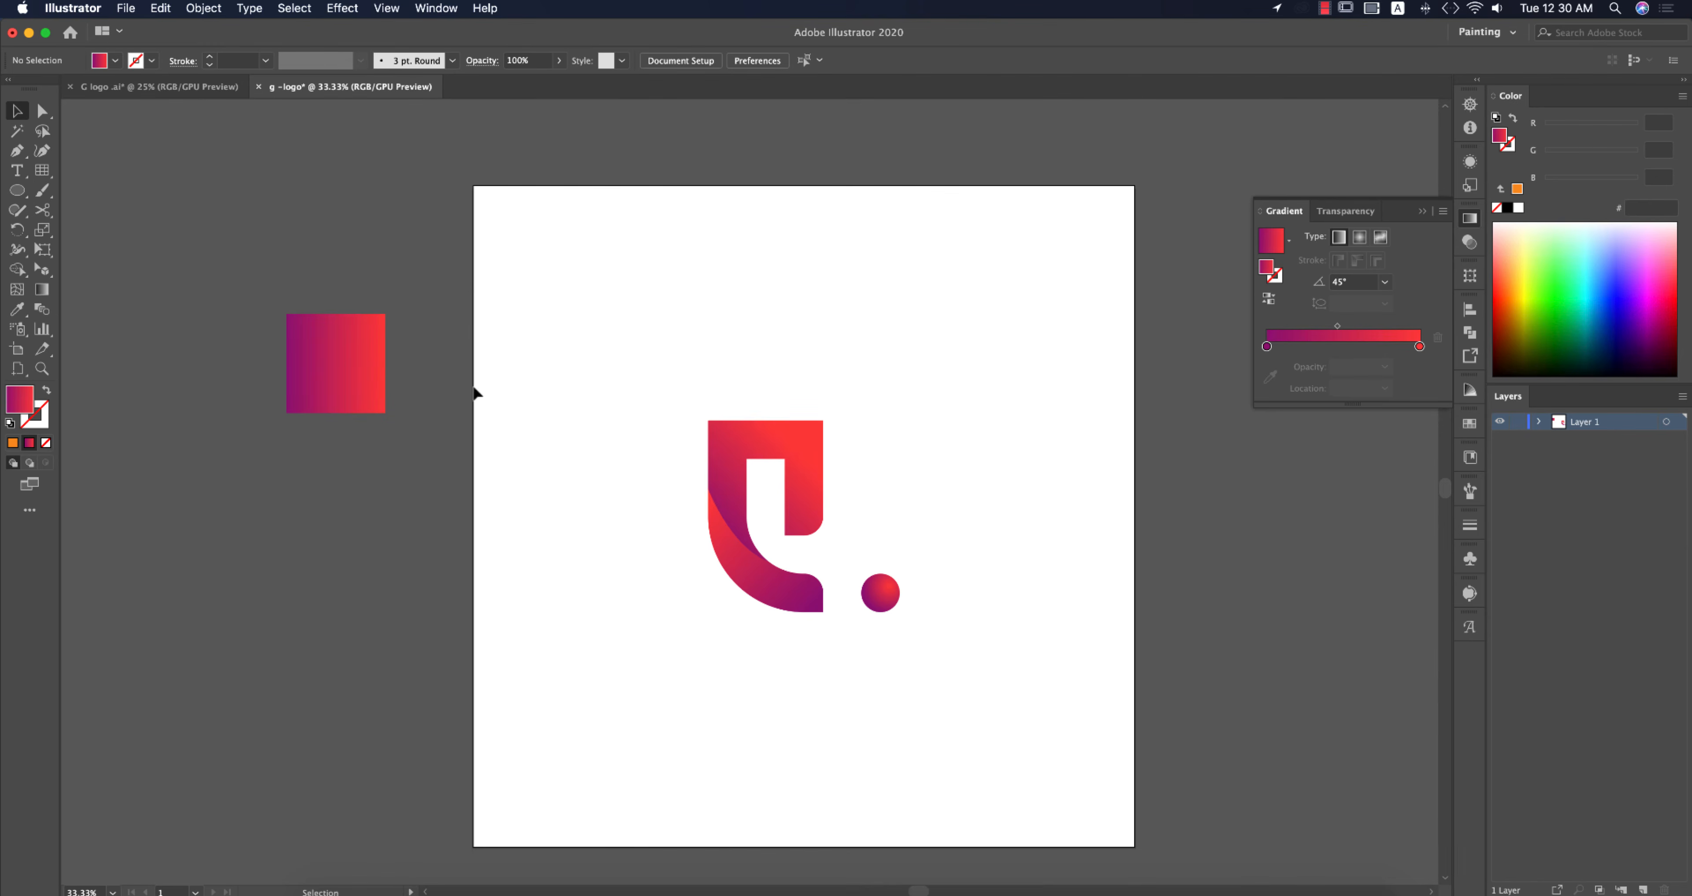
left_click(1422, 210)
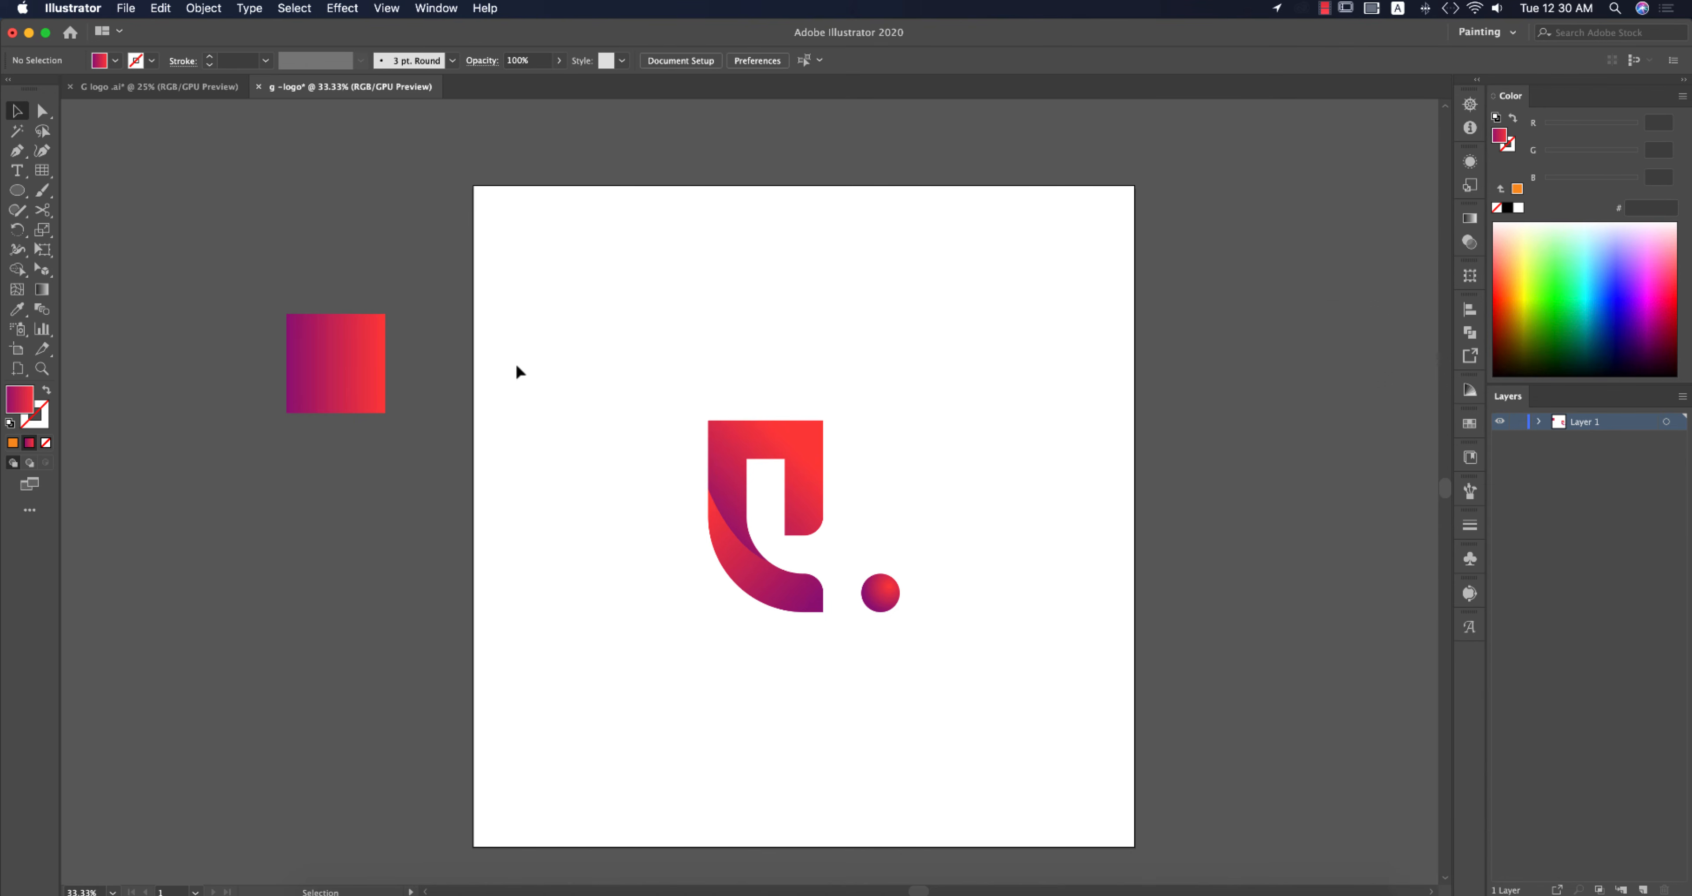